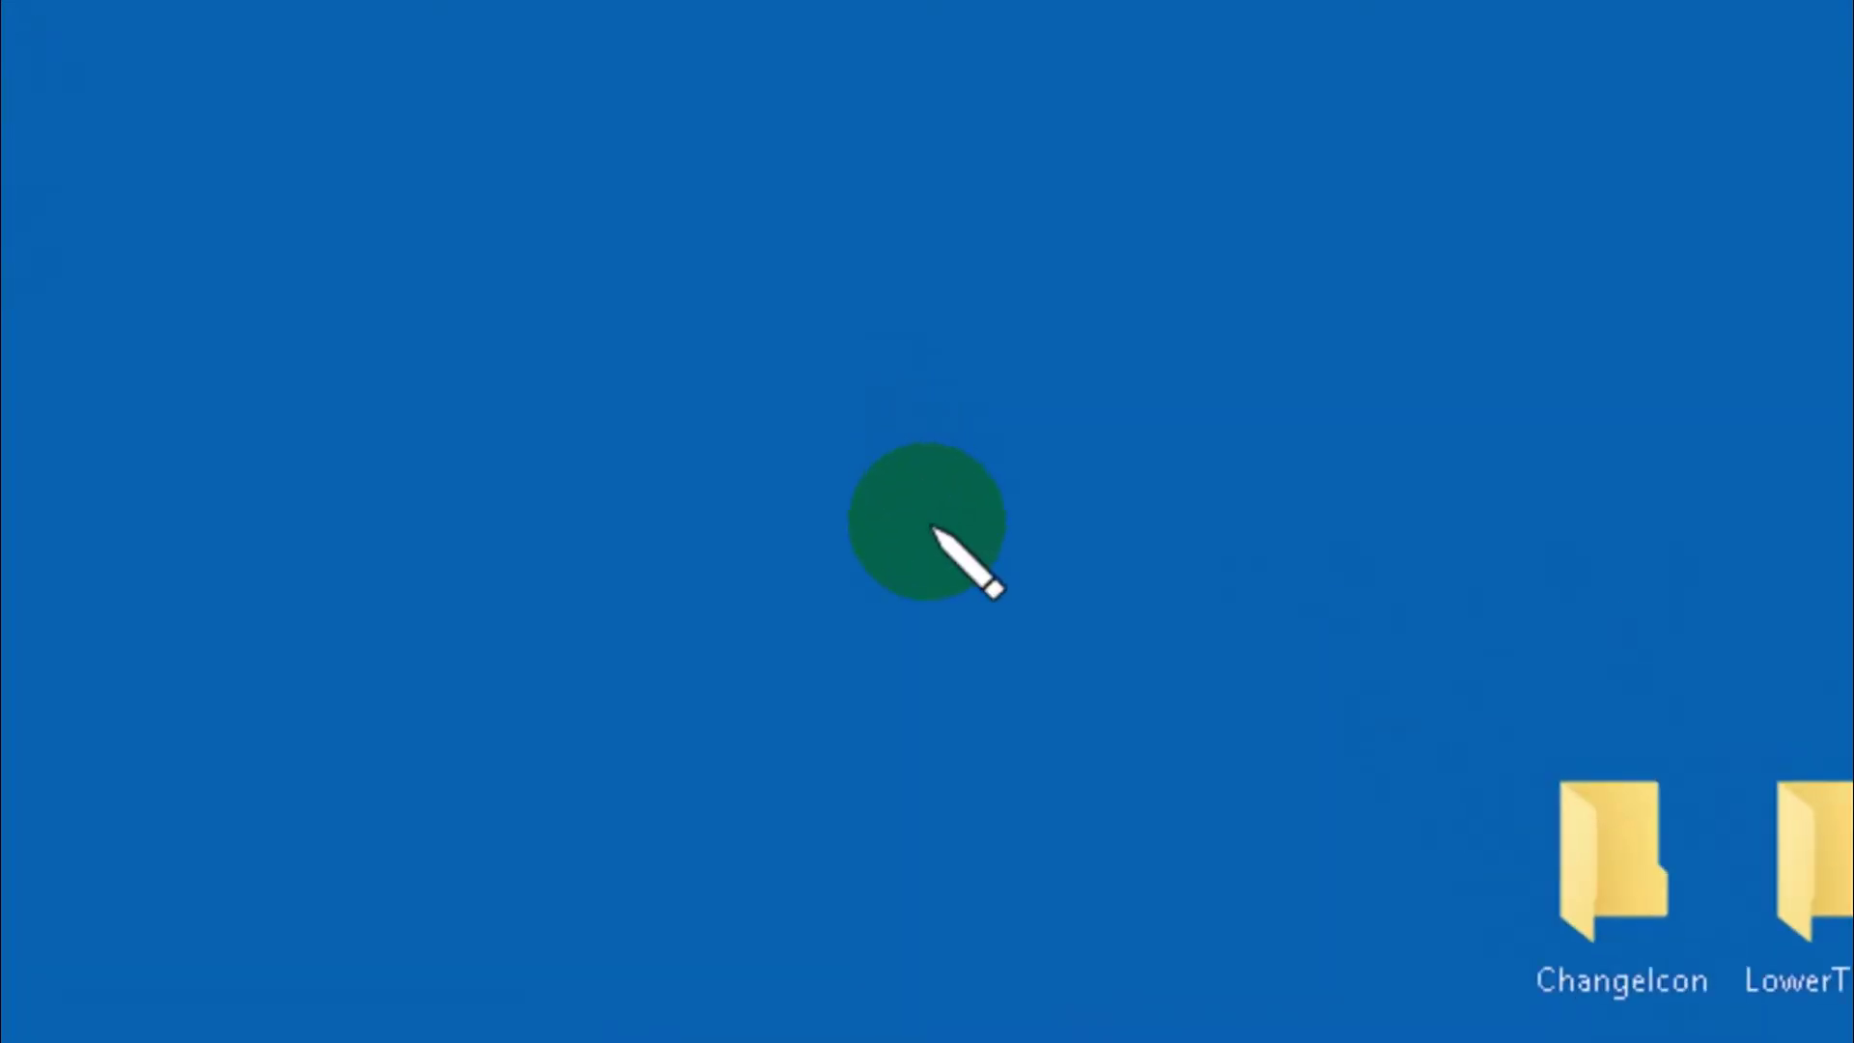
Open This PC in a maximized window and select Local Disk (C:) under Devices and drives
click(87, 145)
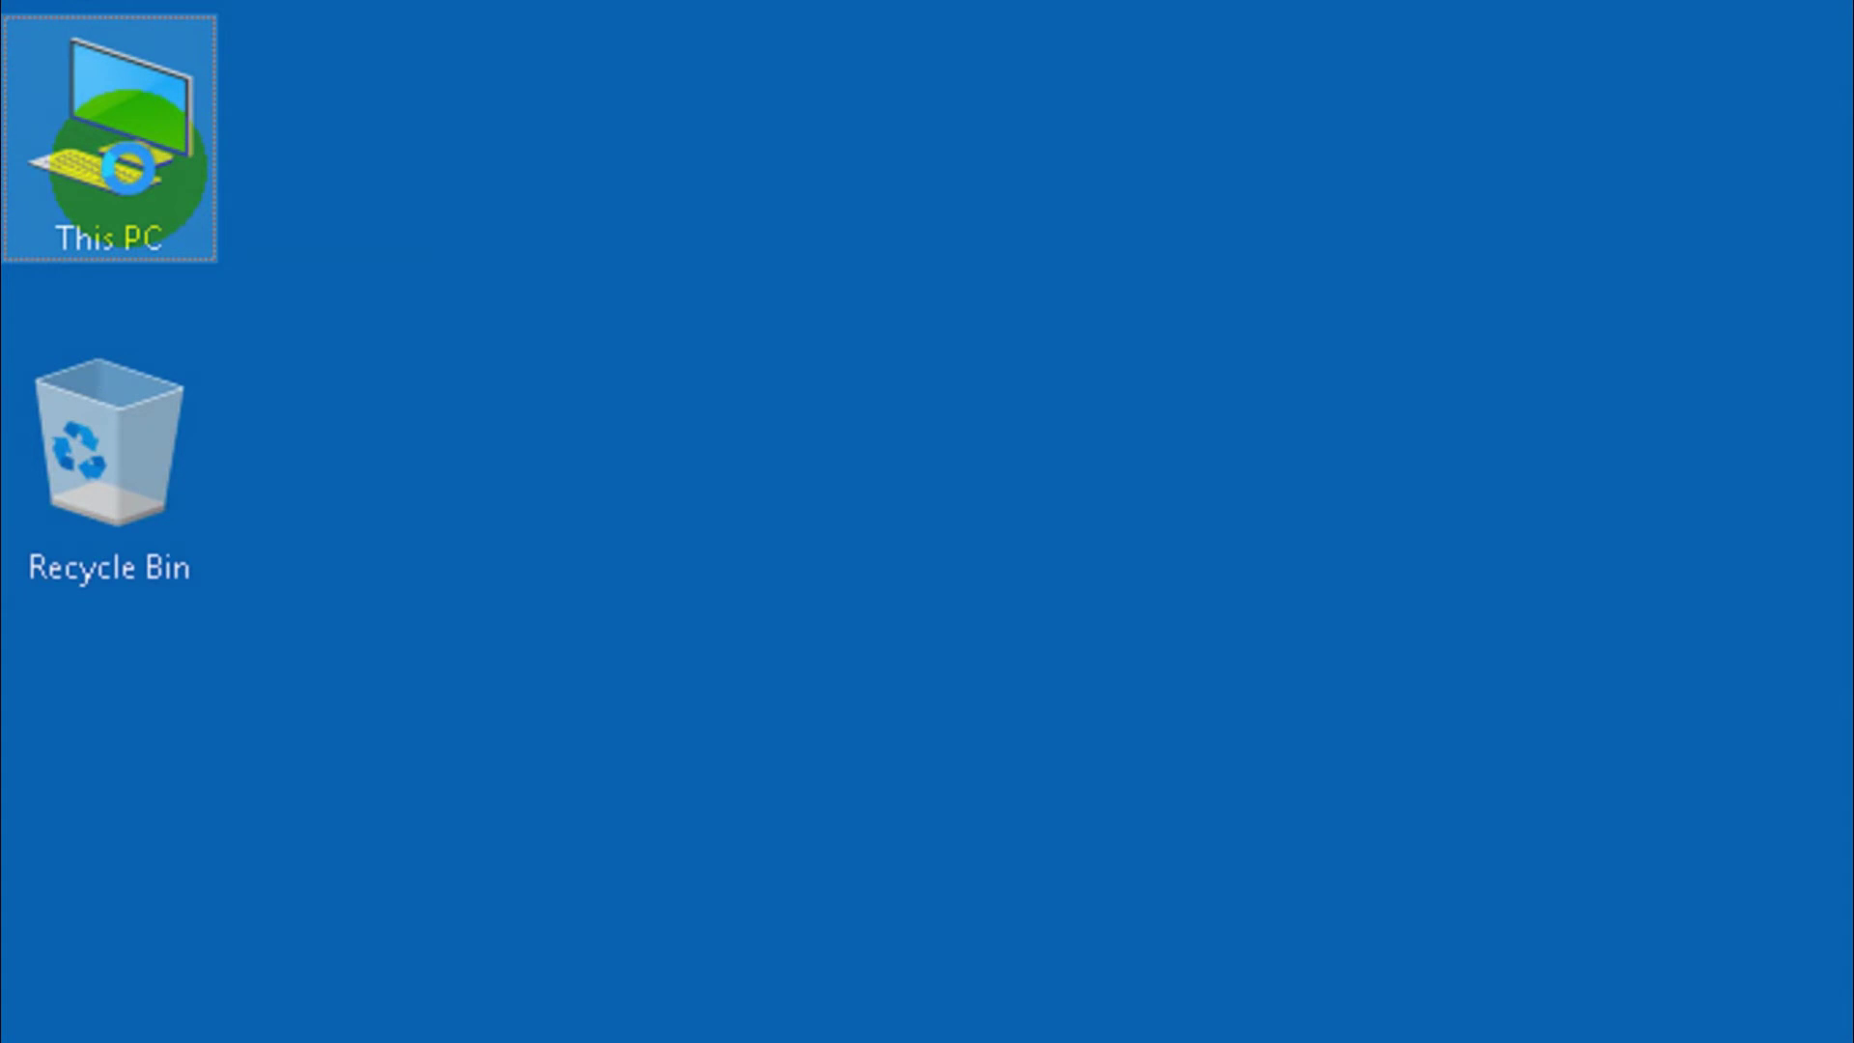
right_click(128, 162)
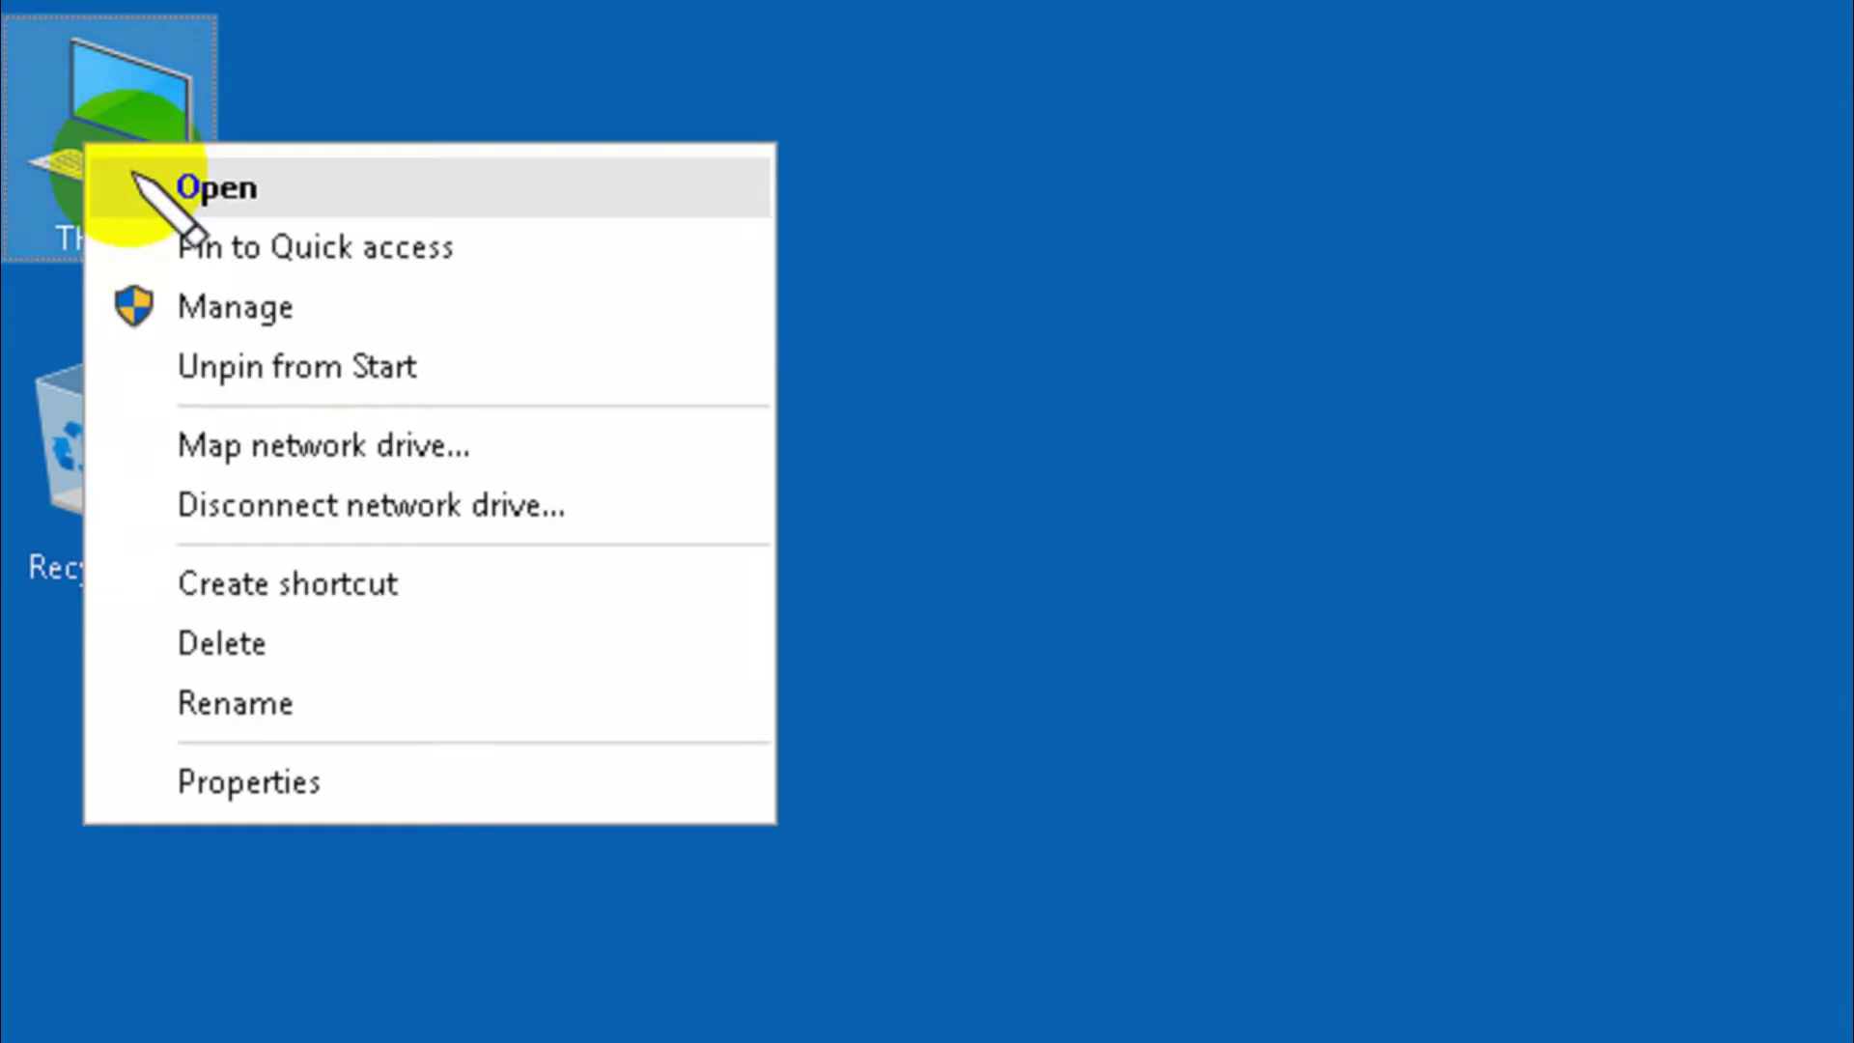
click(236, 188)
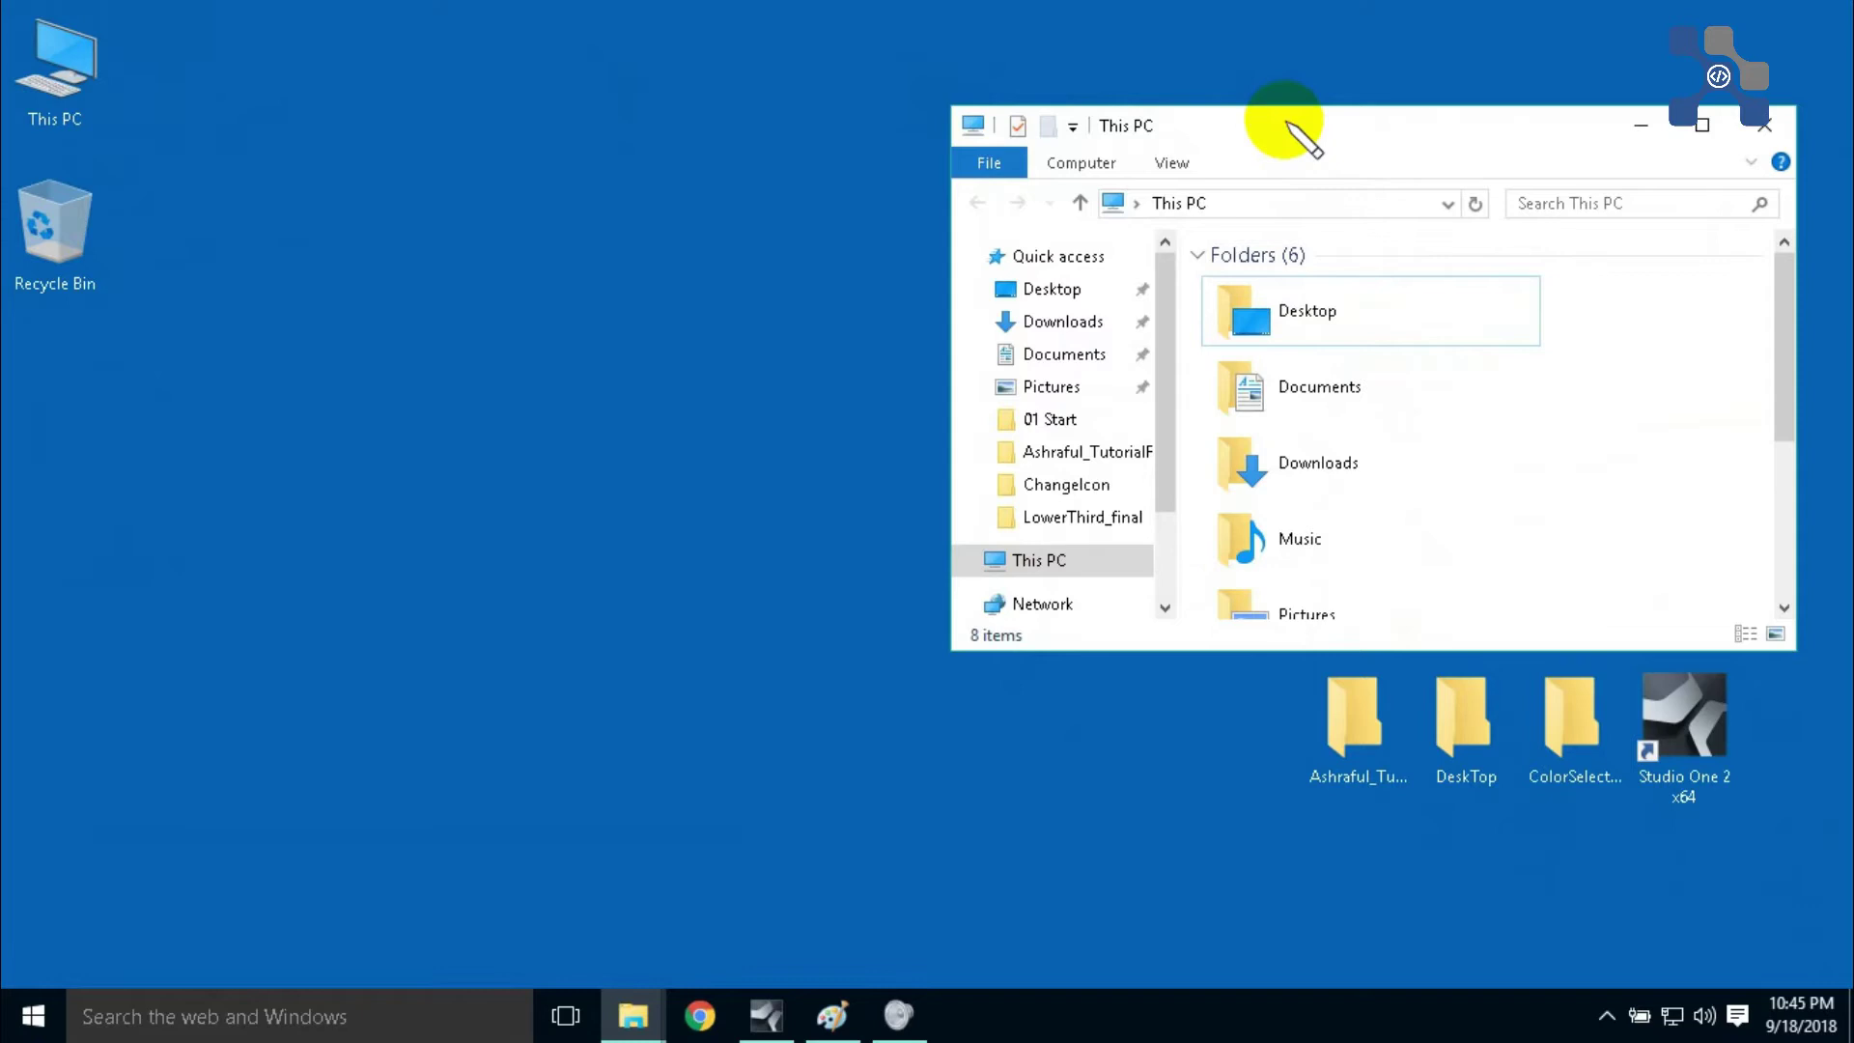
double_click(1289, 121)
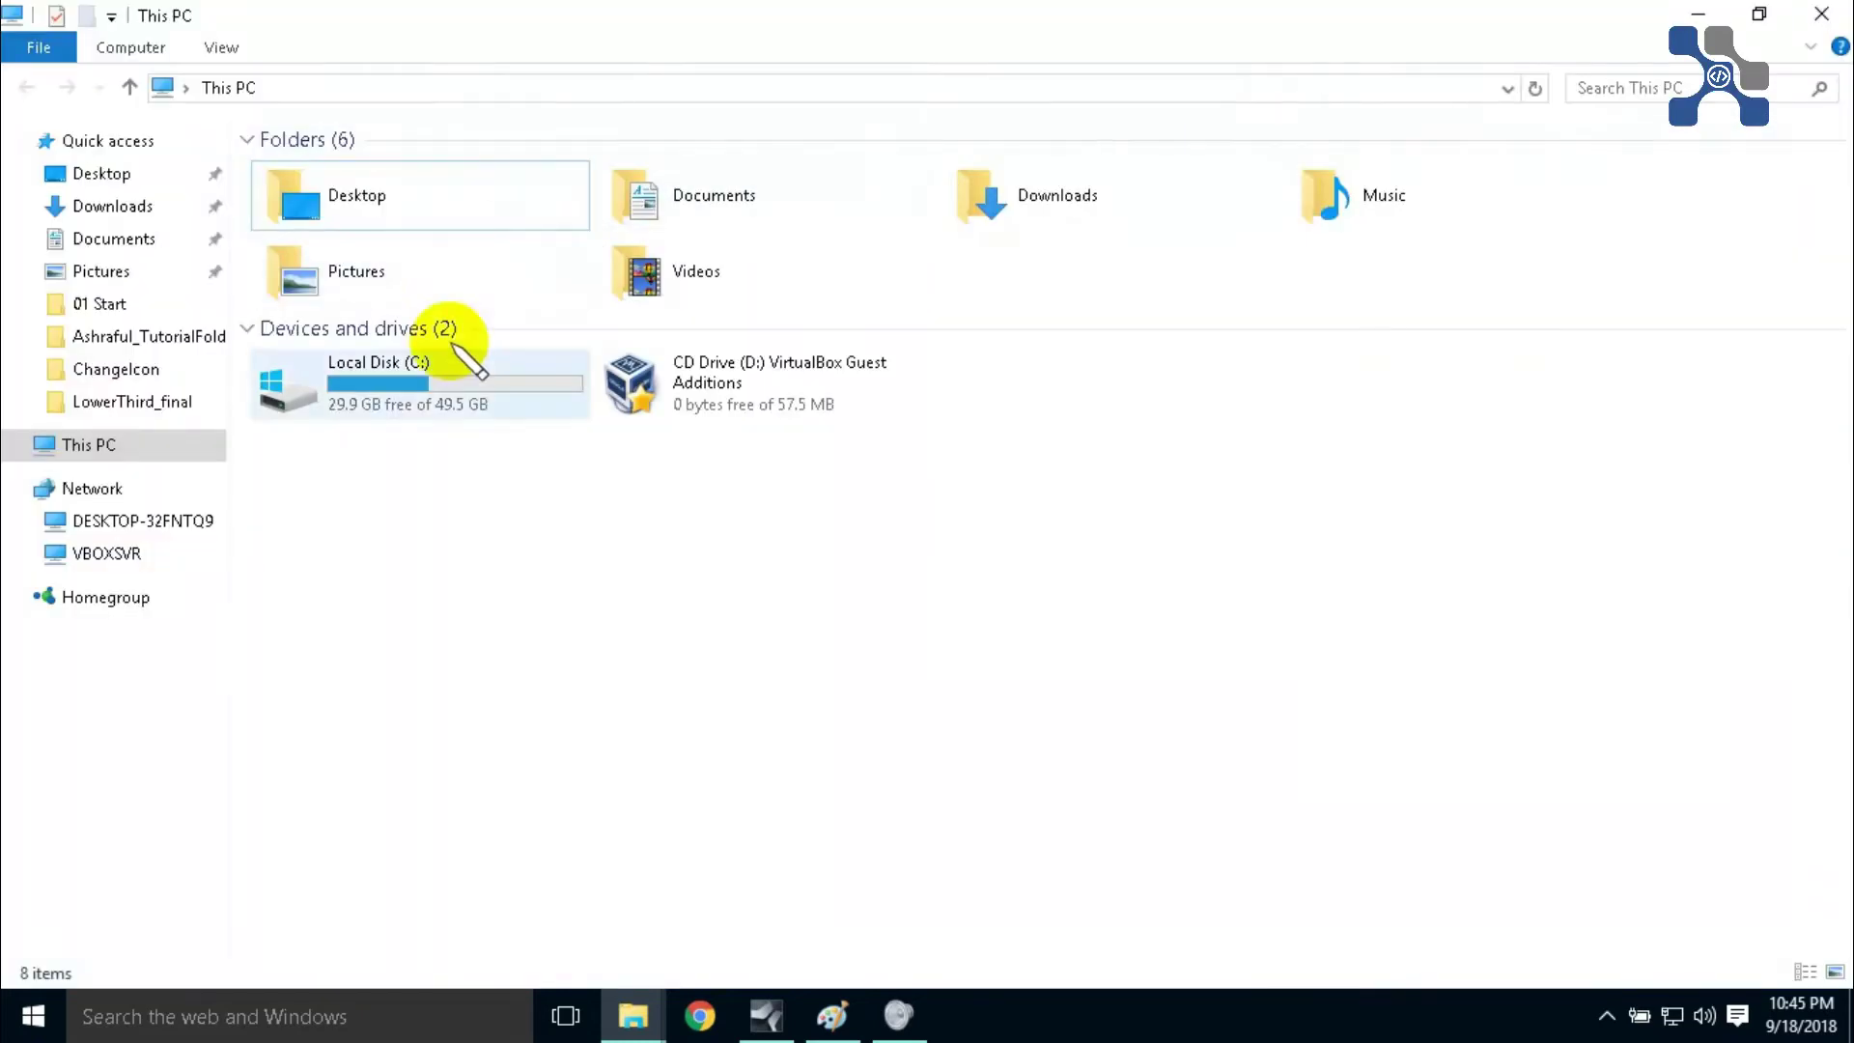
click(436, 399)
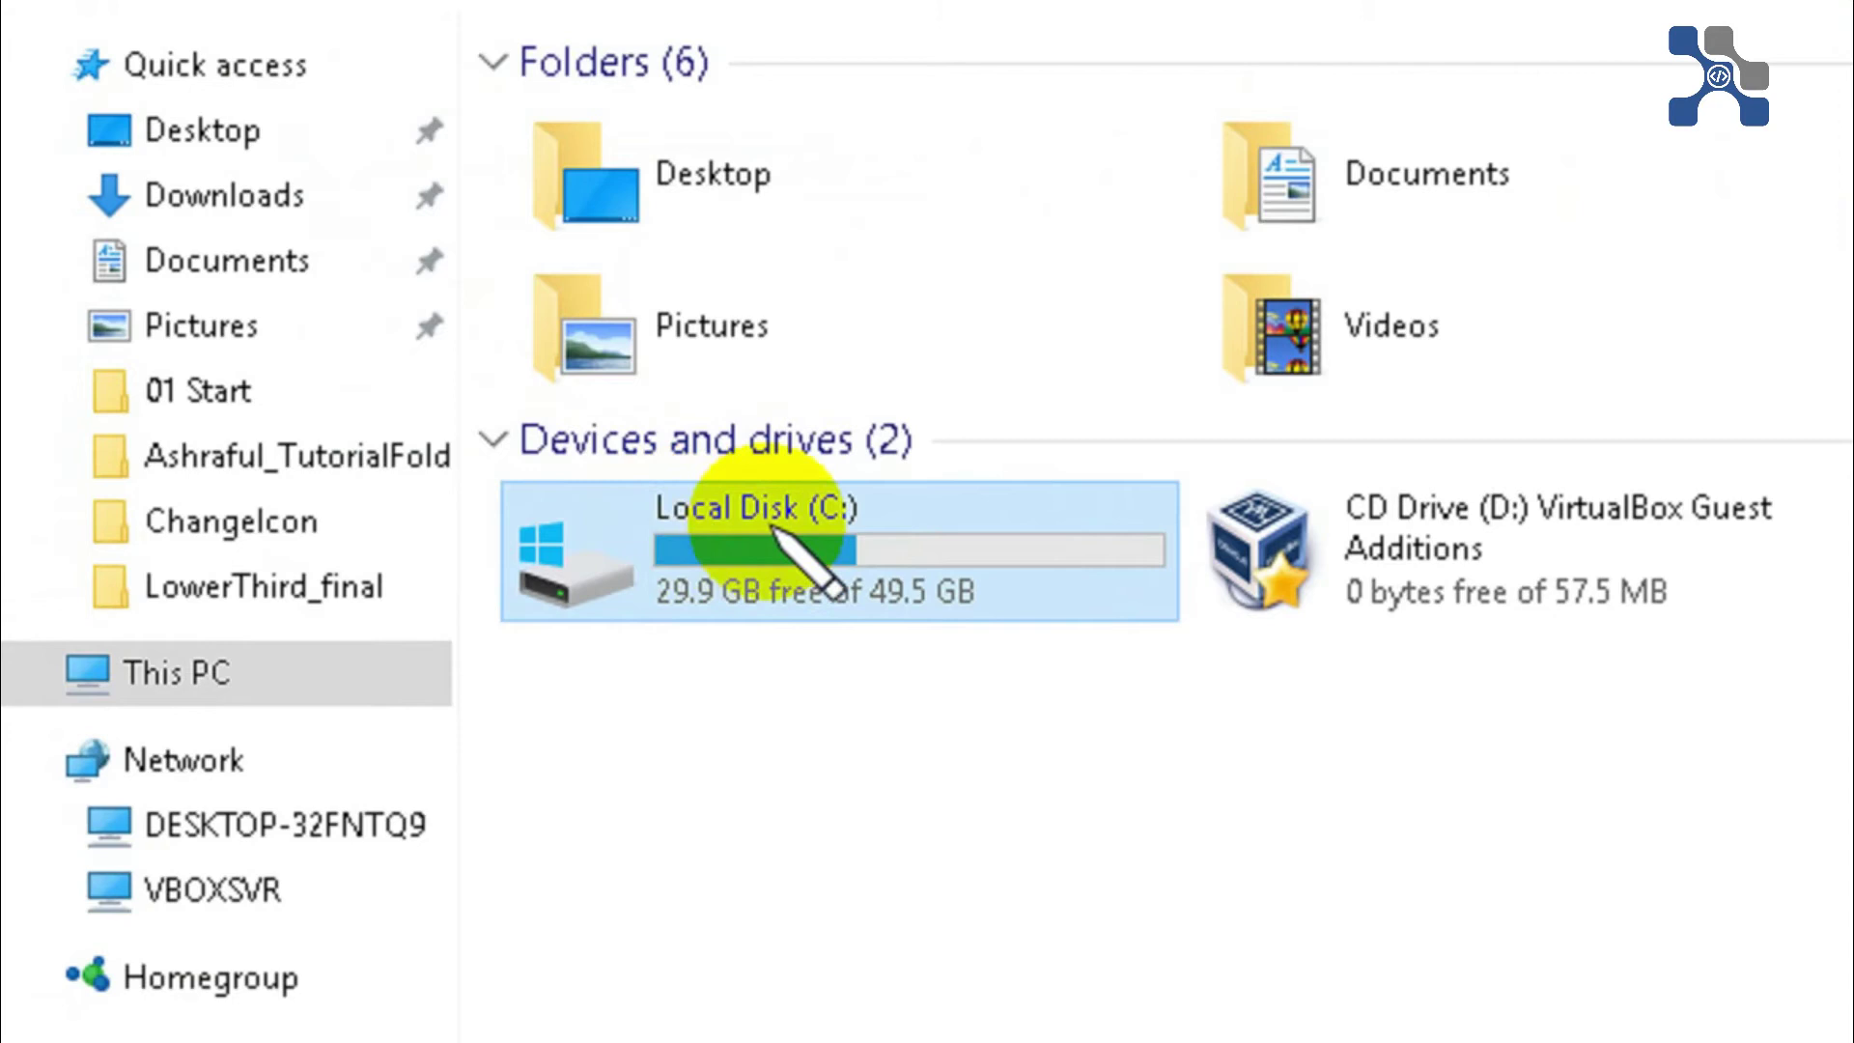
mouse_move(961, 526)
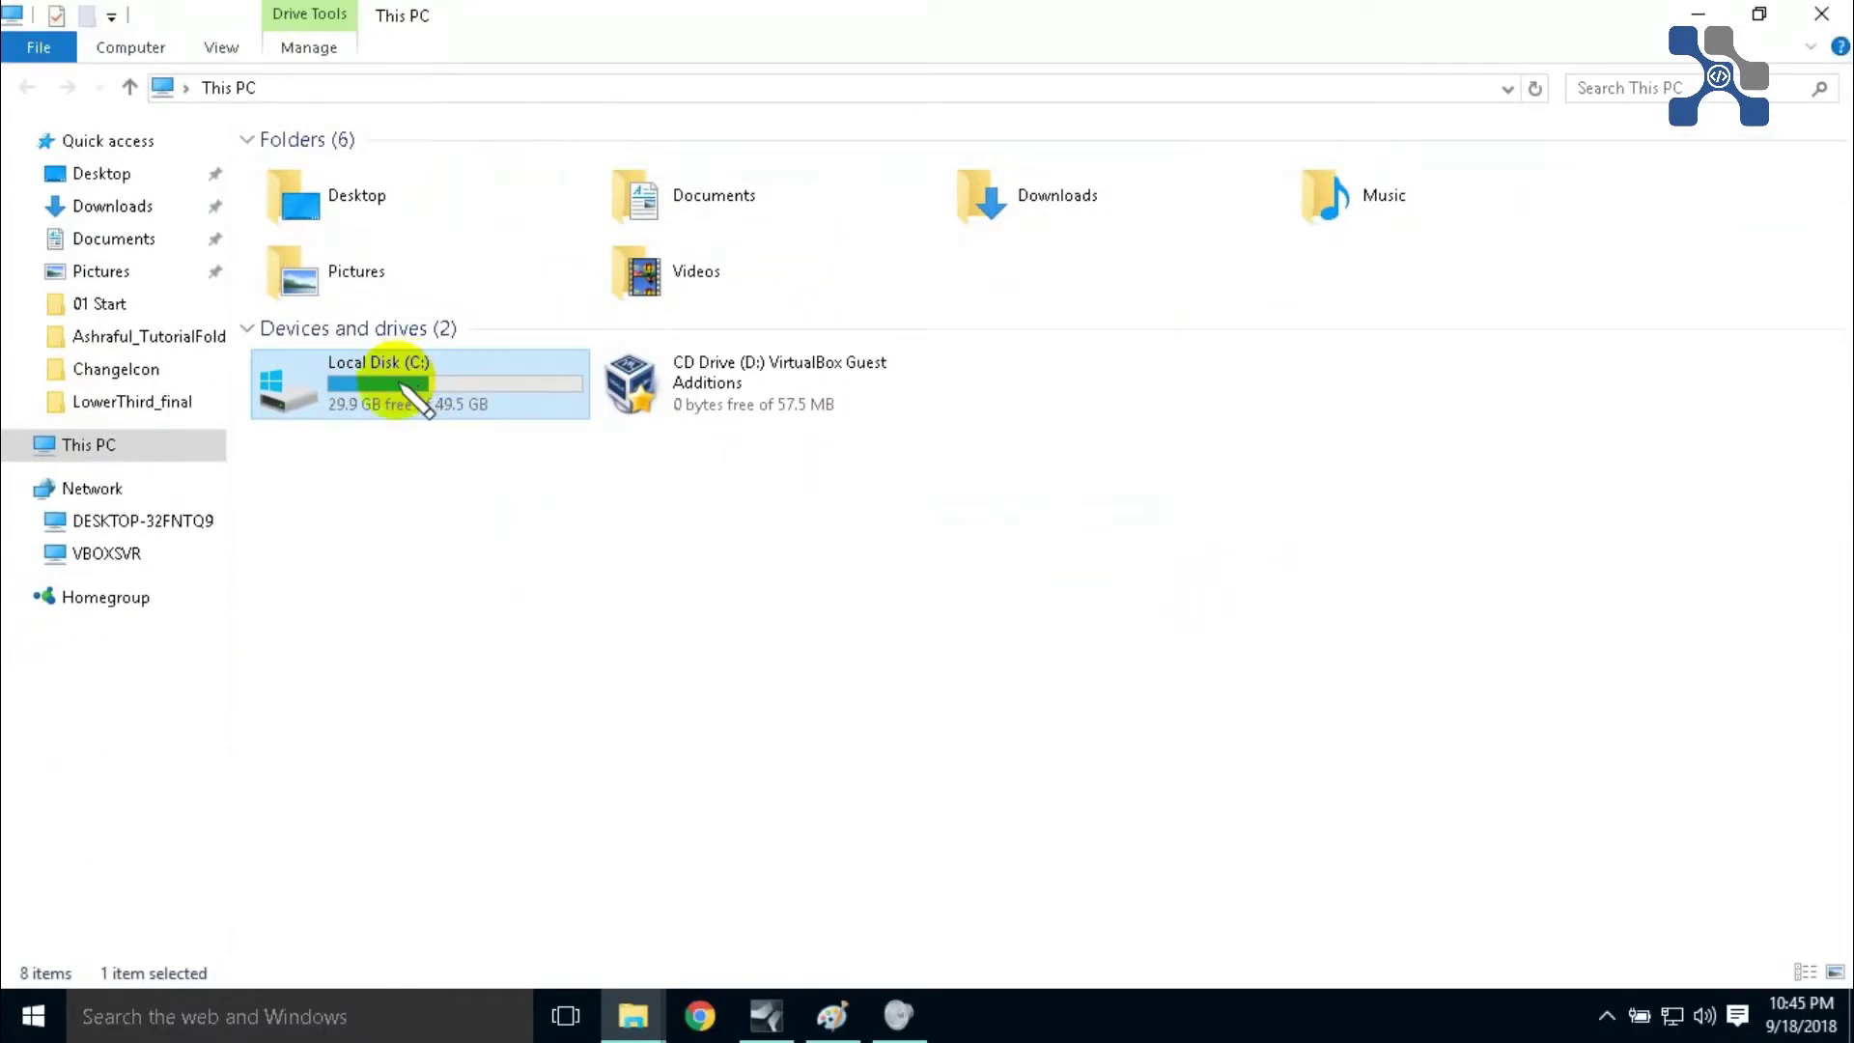
click(190, 1009)
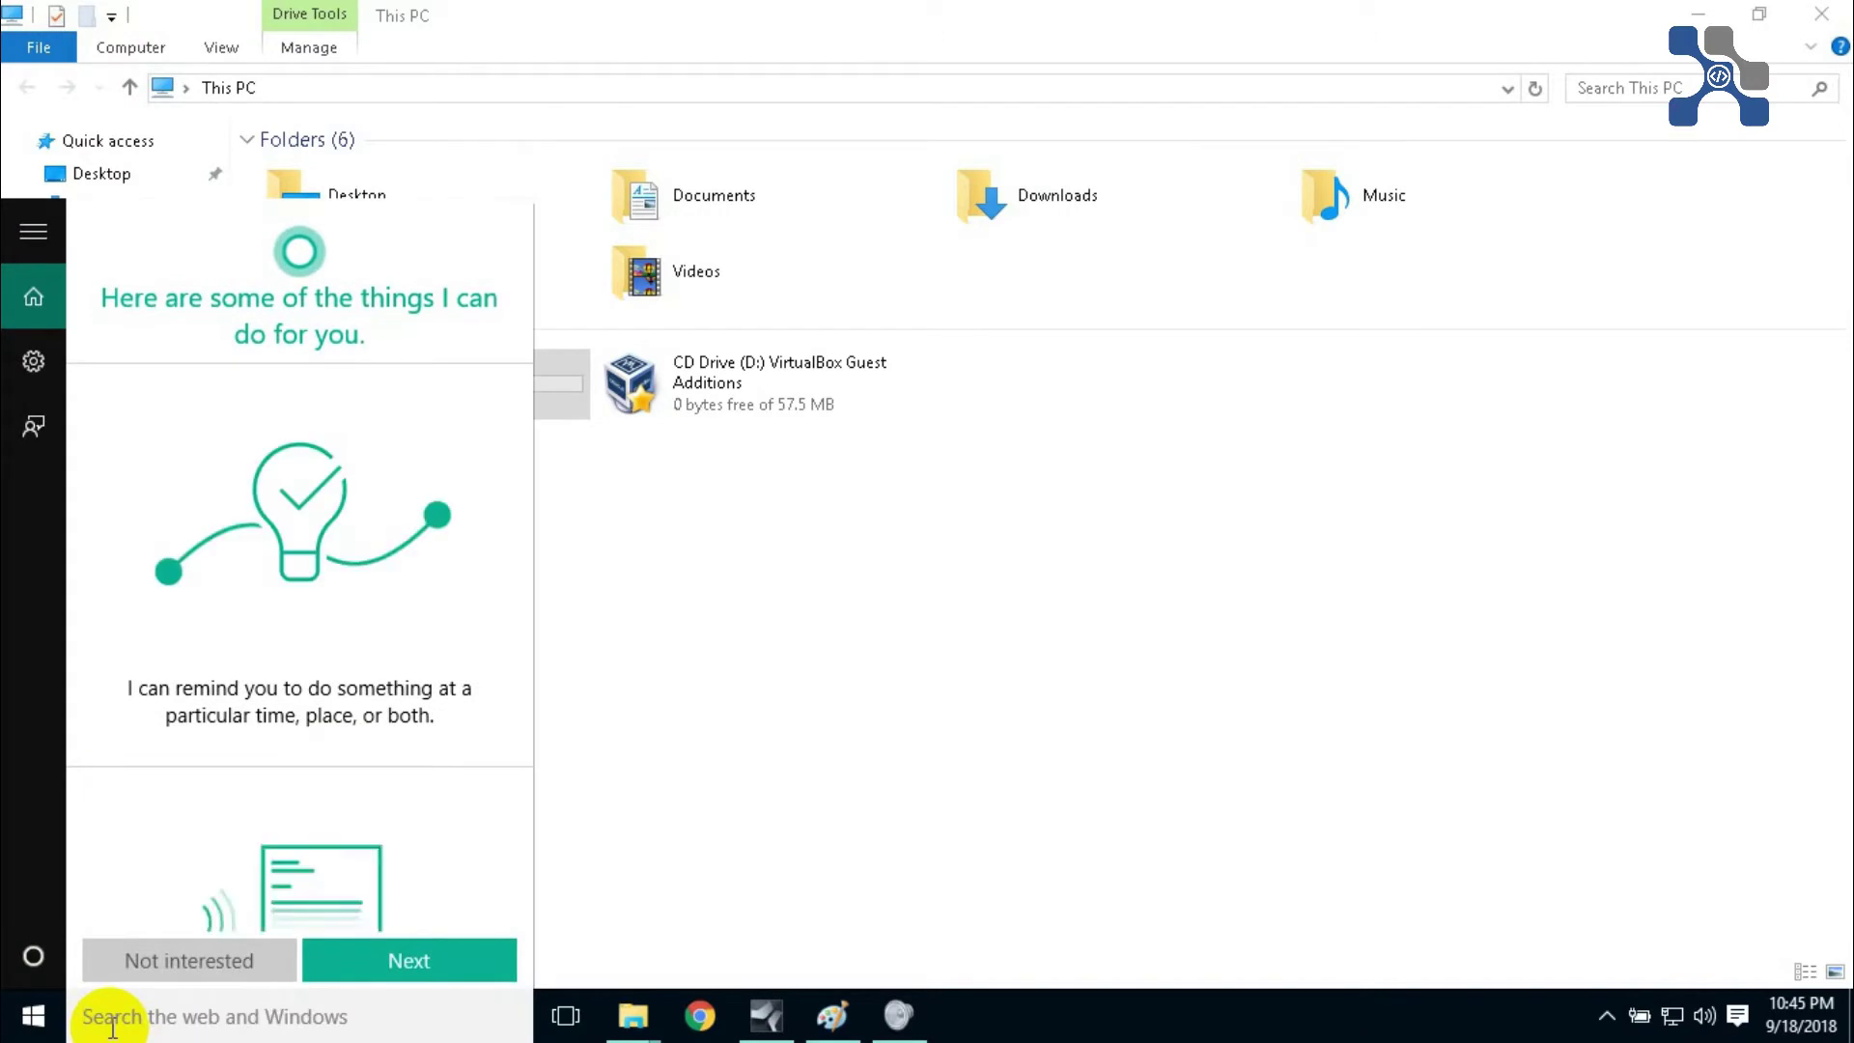
text(run)
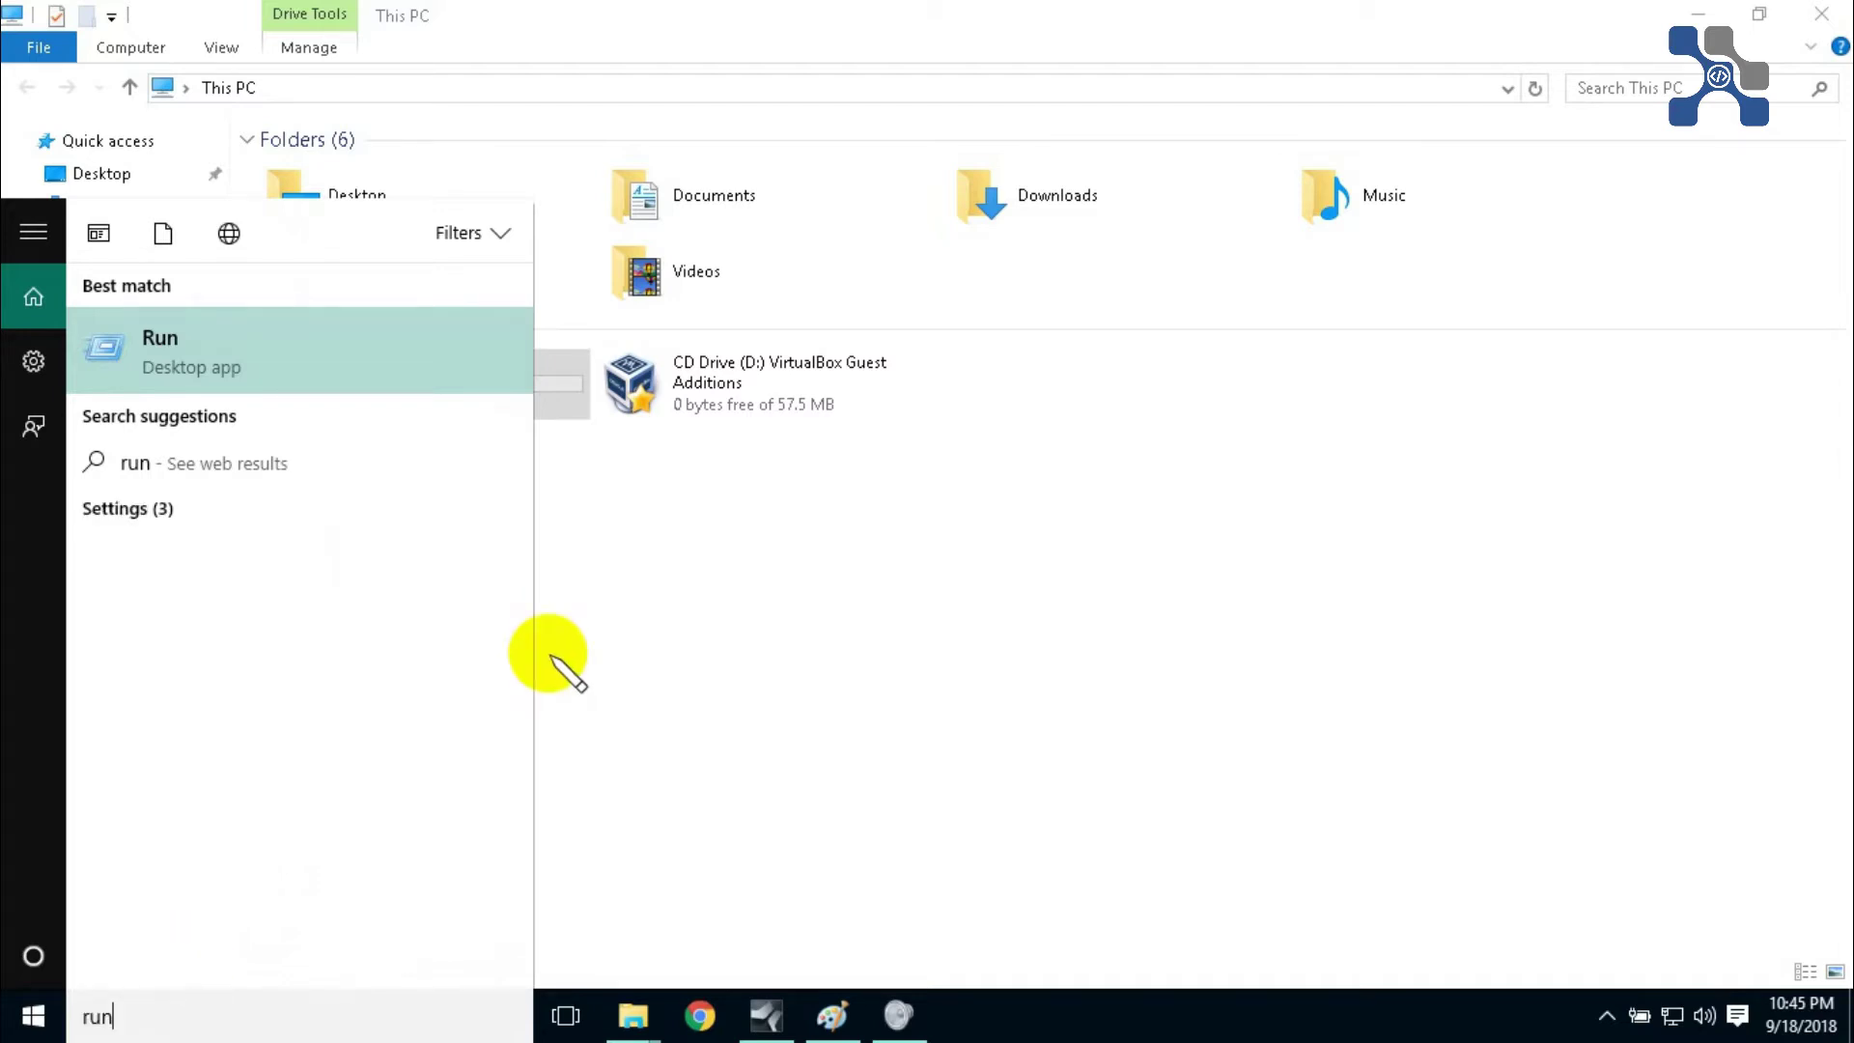
click(692, 687)
Launch the Local Group Policy Editor by running gpedit.msc, and minimize the This PC window
key(super+r)
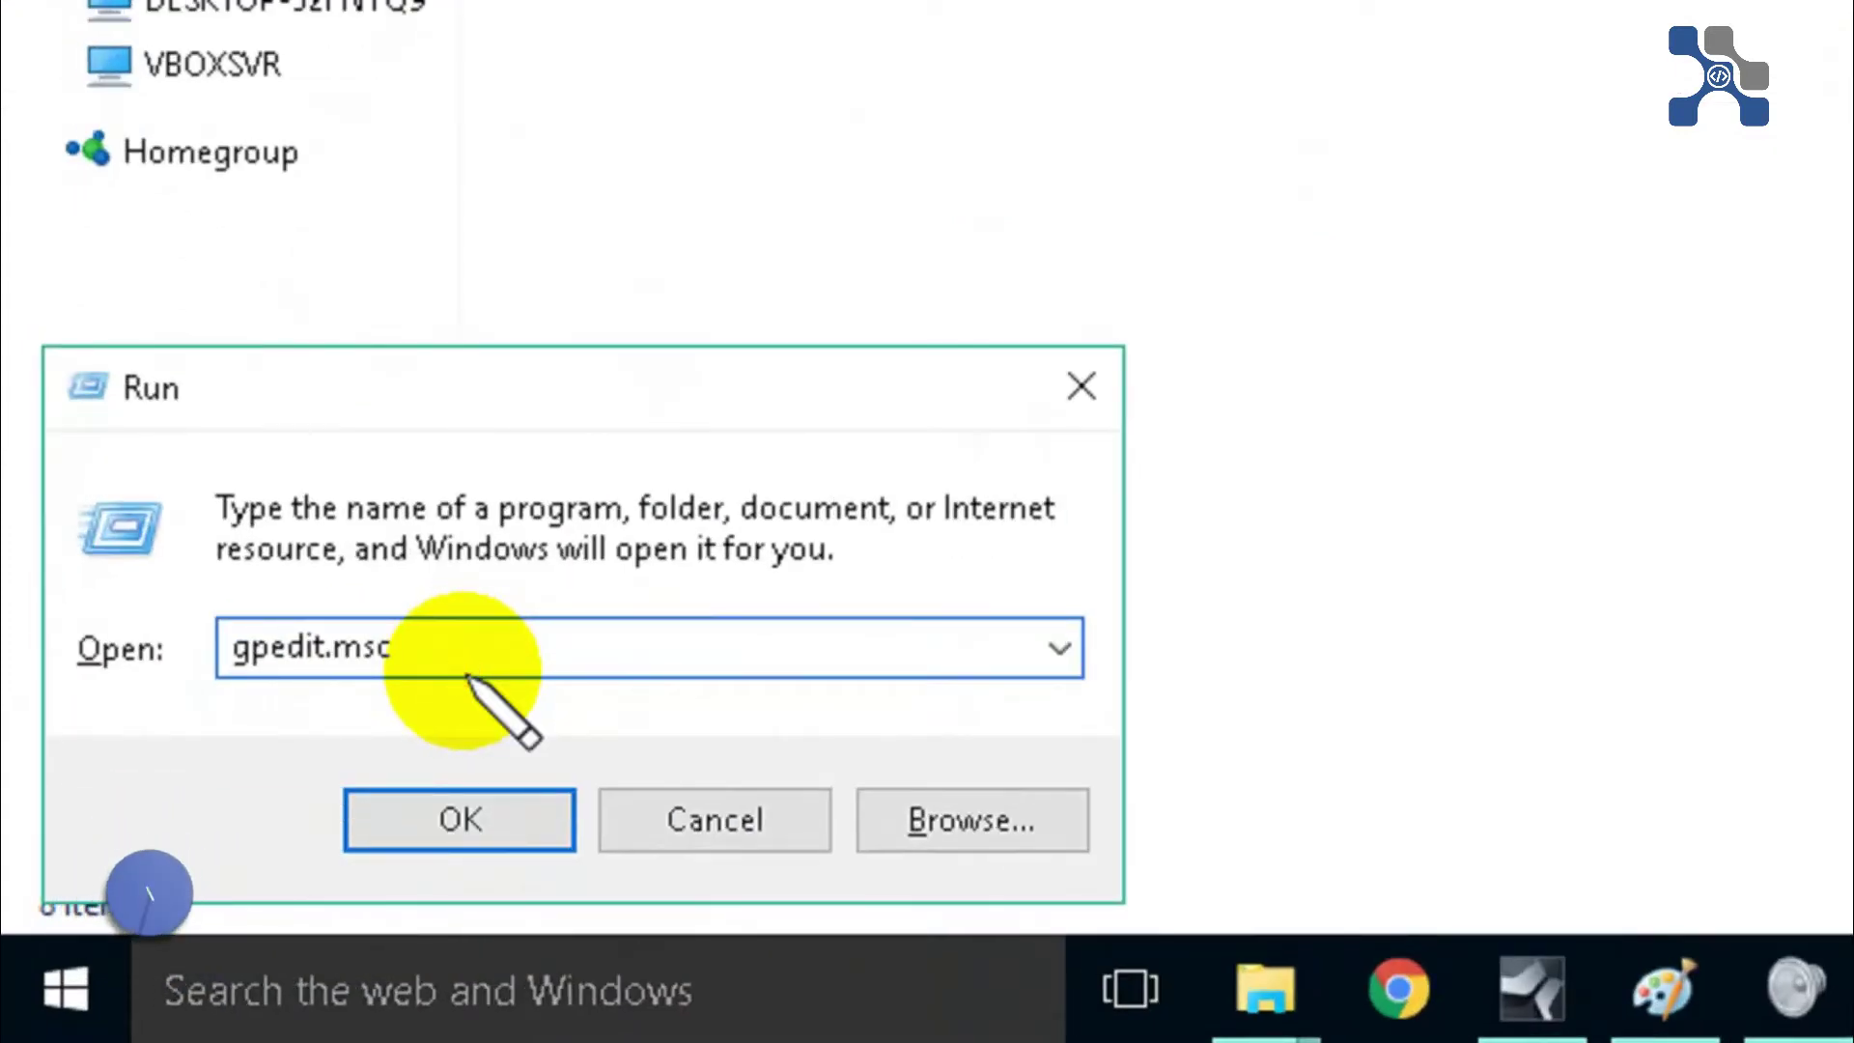
drag(413, 650, 220, 654)
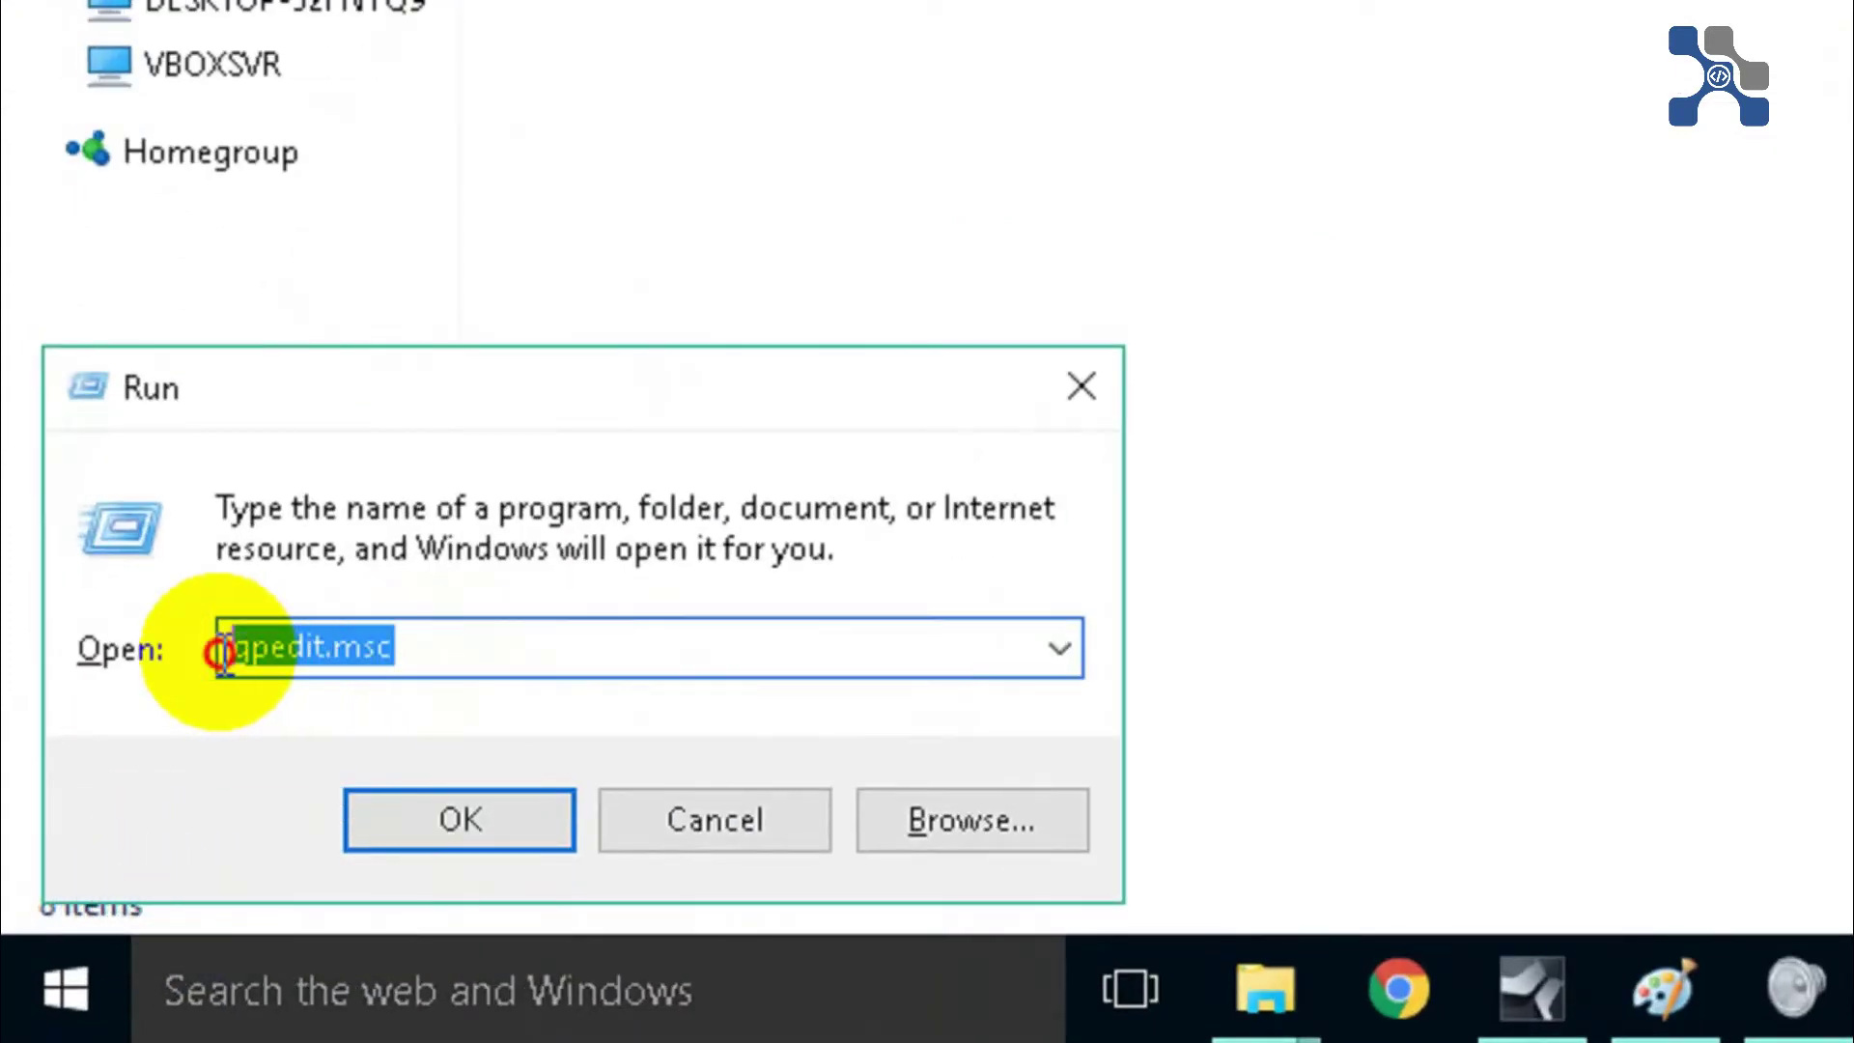
click(452, 823)
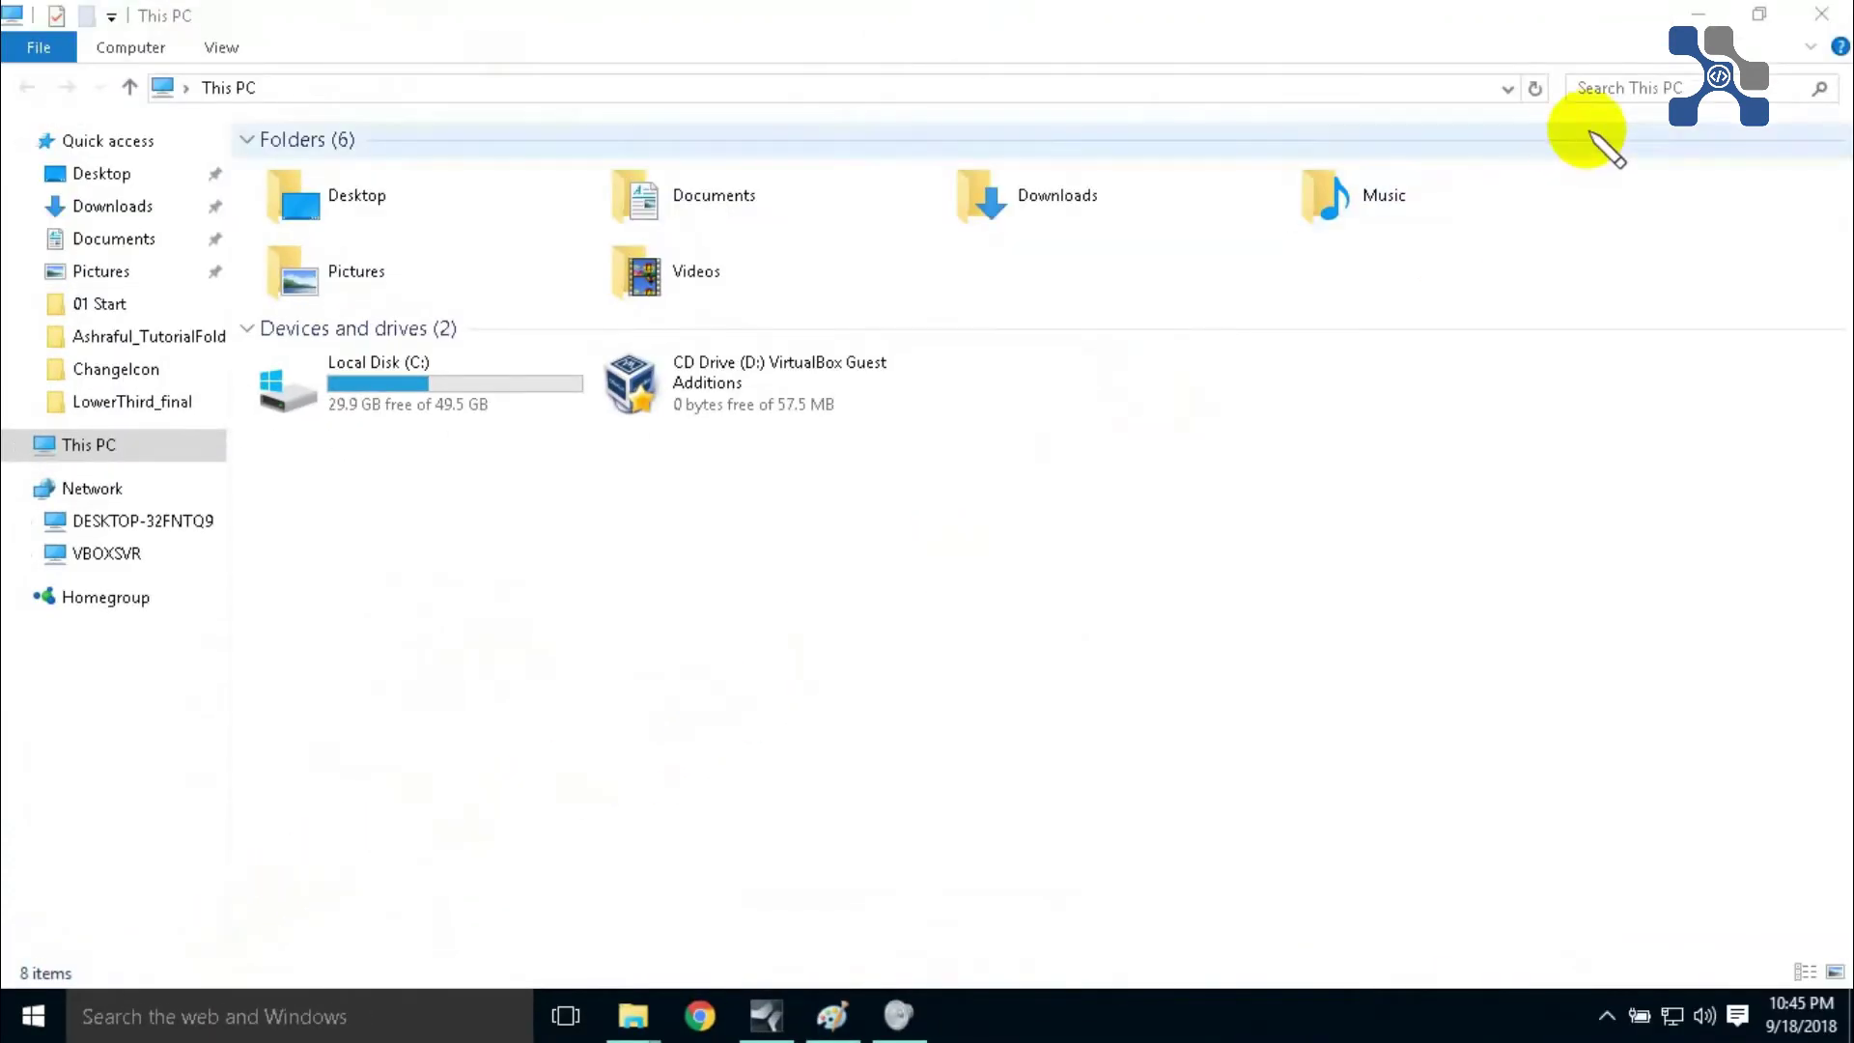
click(1691, 17)
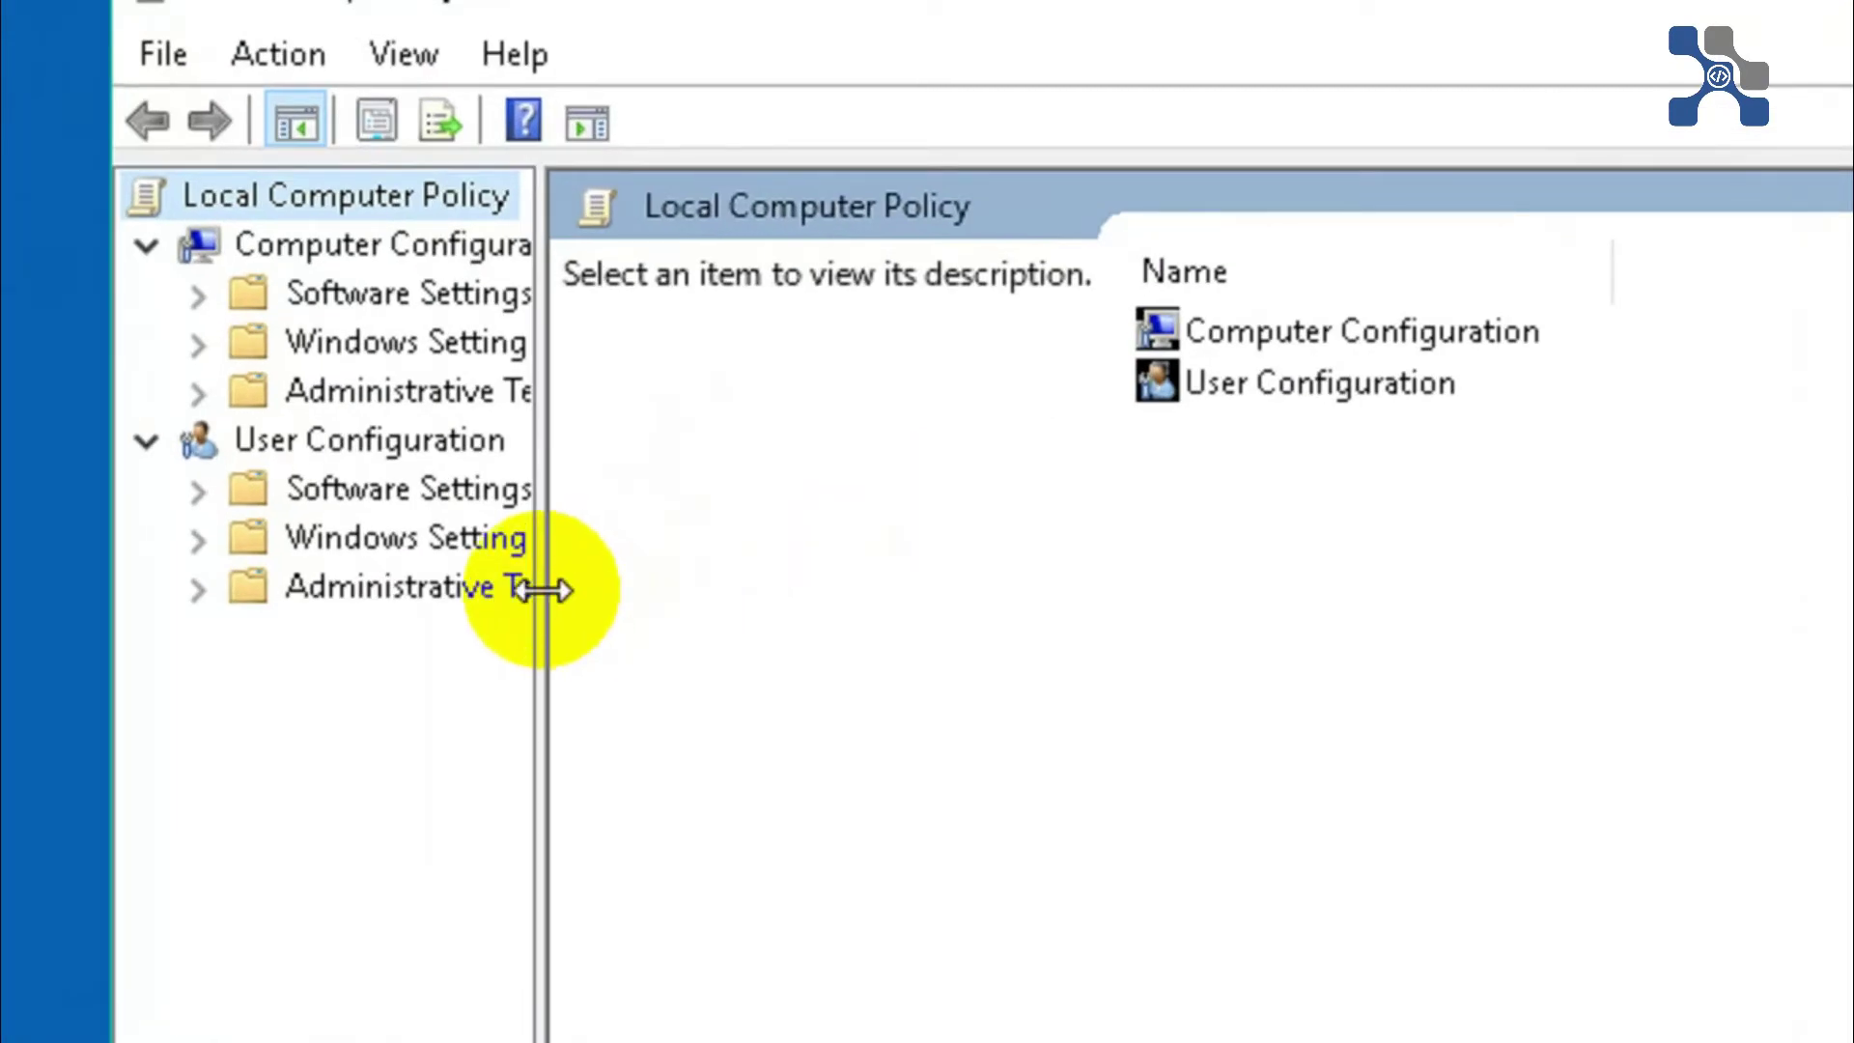
Widen the policy editor's tree, maximize the window, and go to User Configuration > Administrative Templates > Windows Components > File Explorer
drag(542, 585, 754, 585)
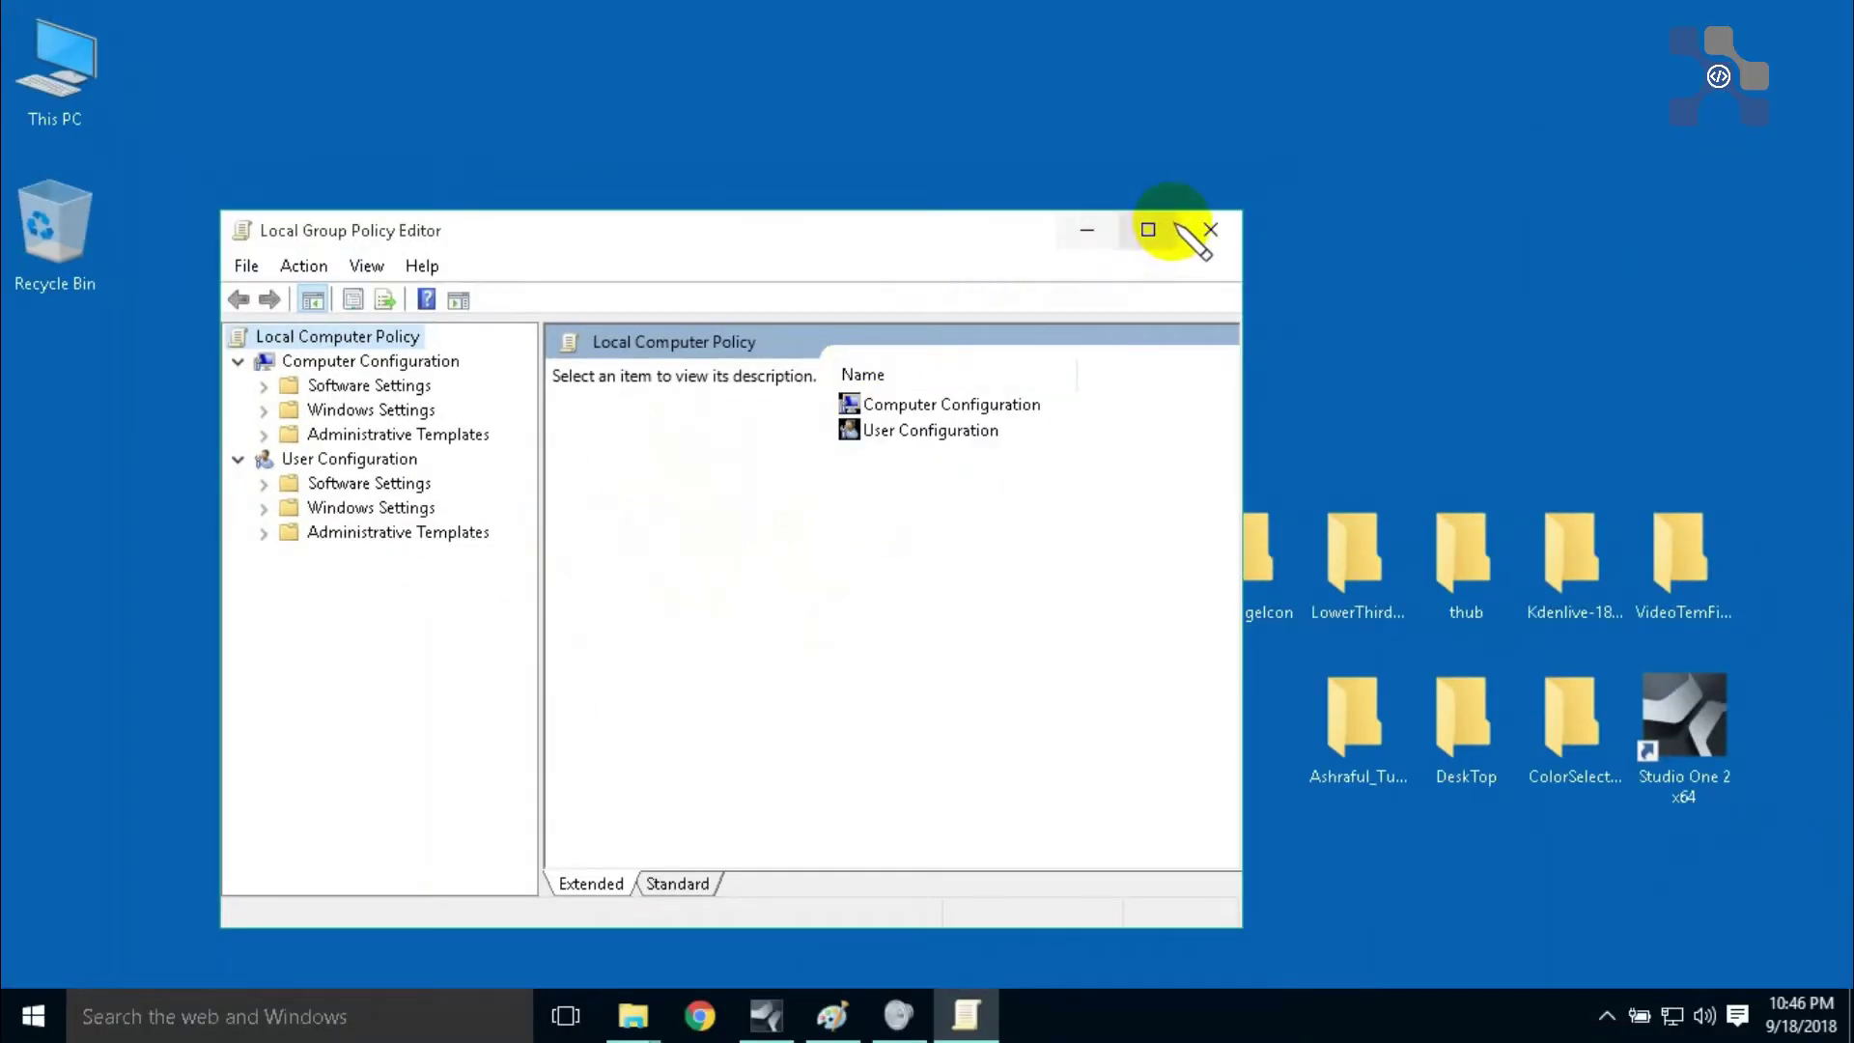
click(1153, 227)
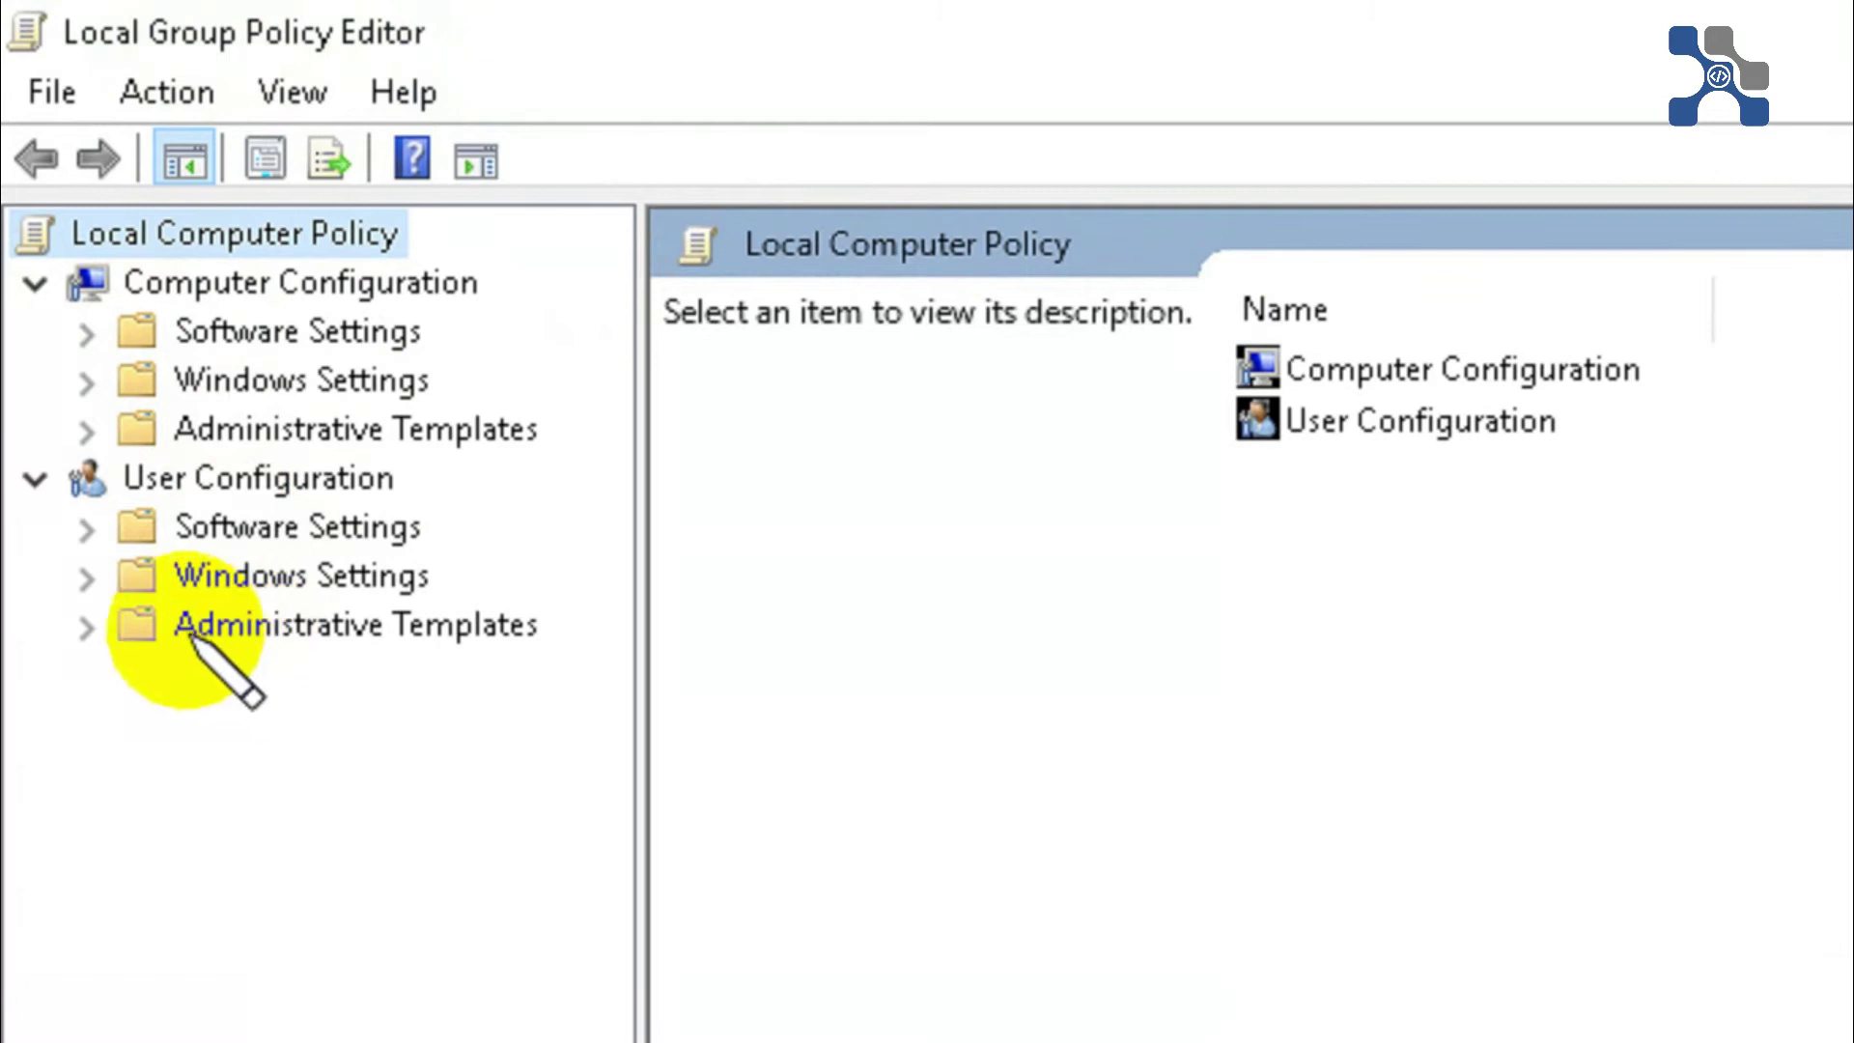
click(85, 626)
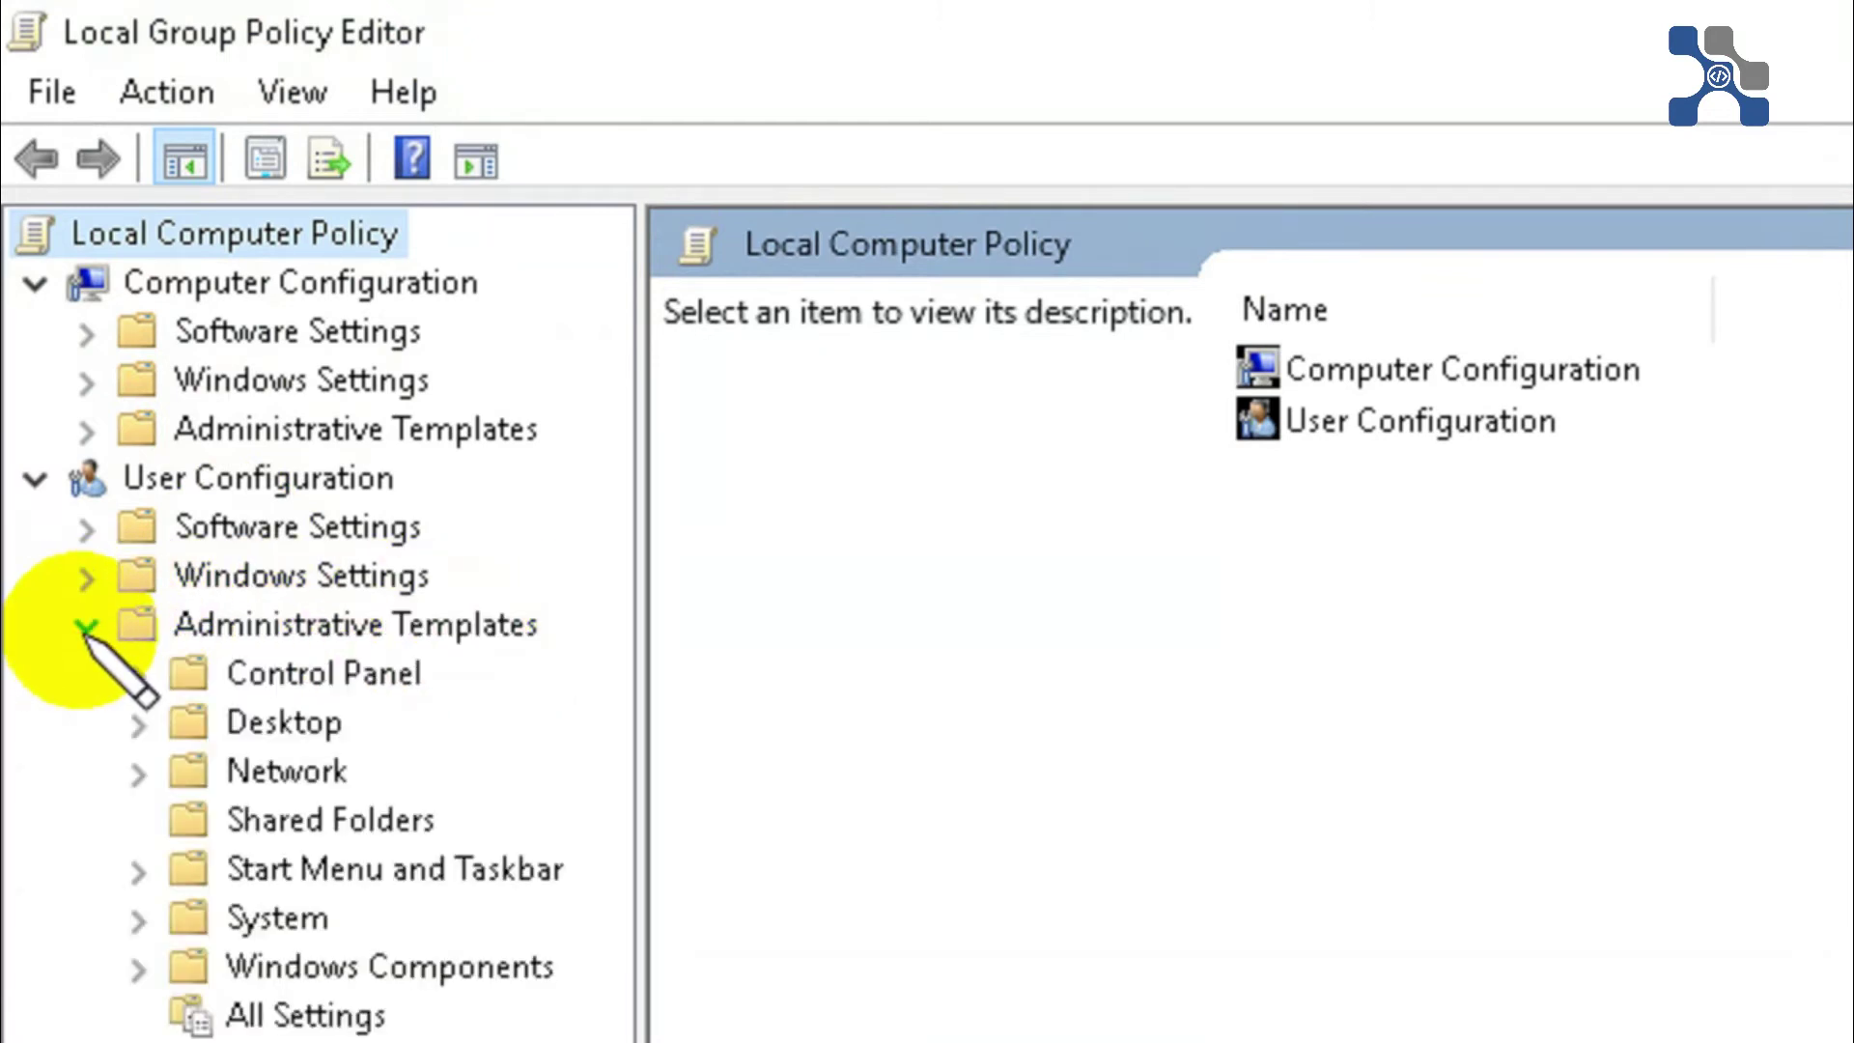
click(320, 628)
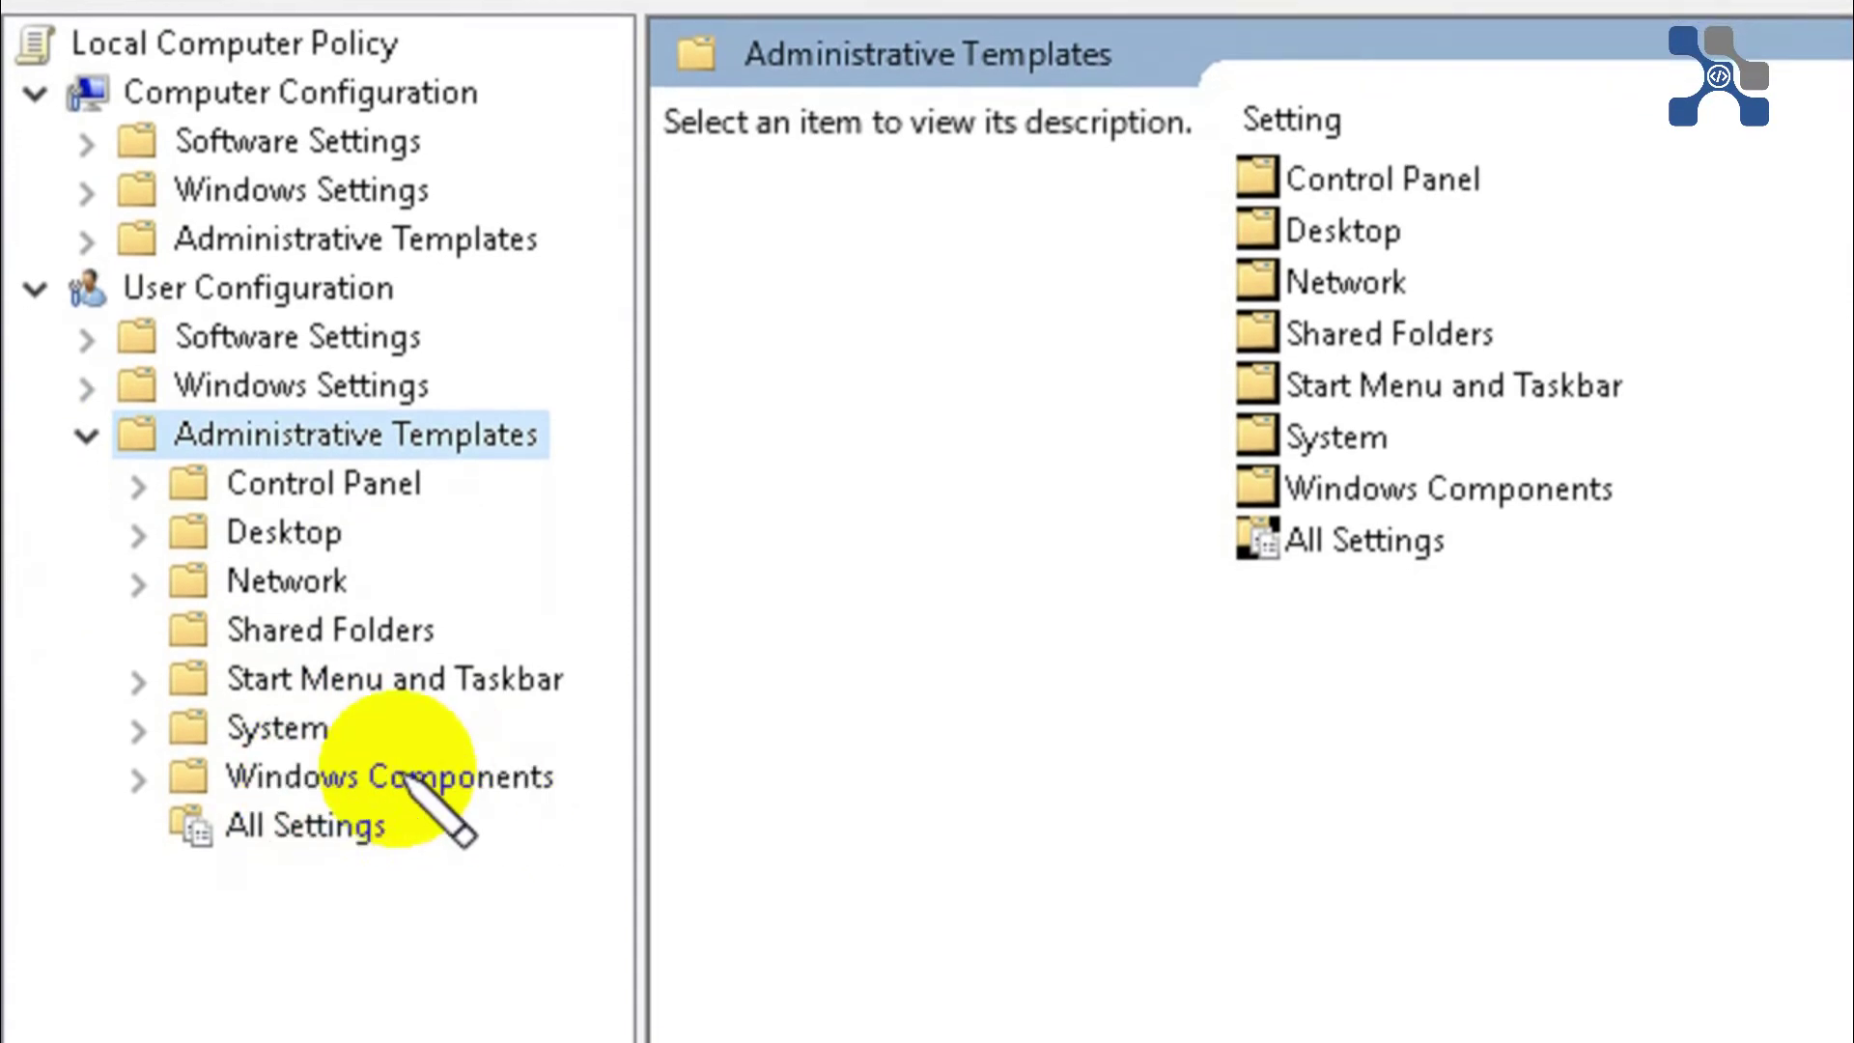
click(424, 776)
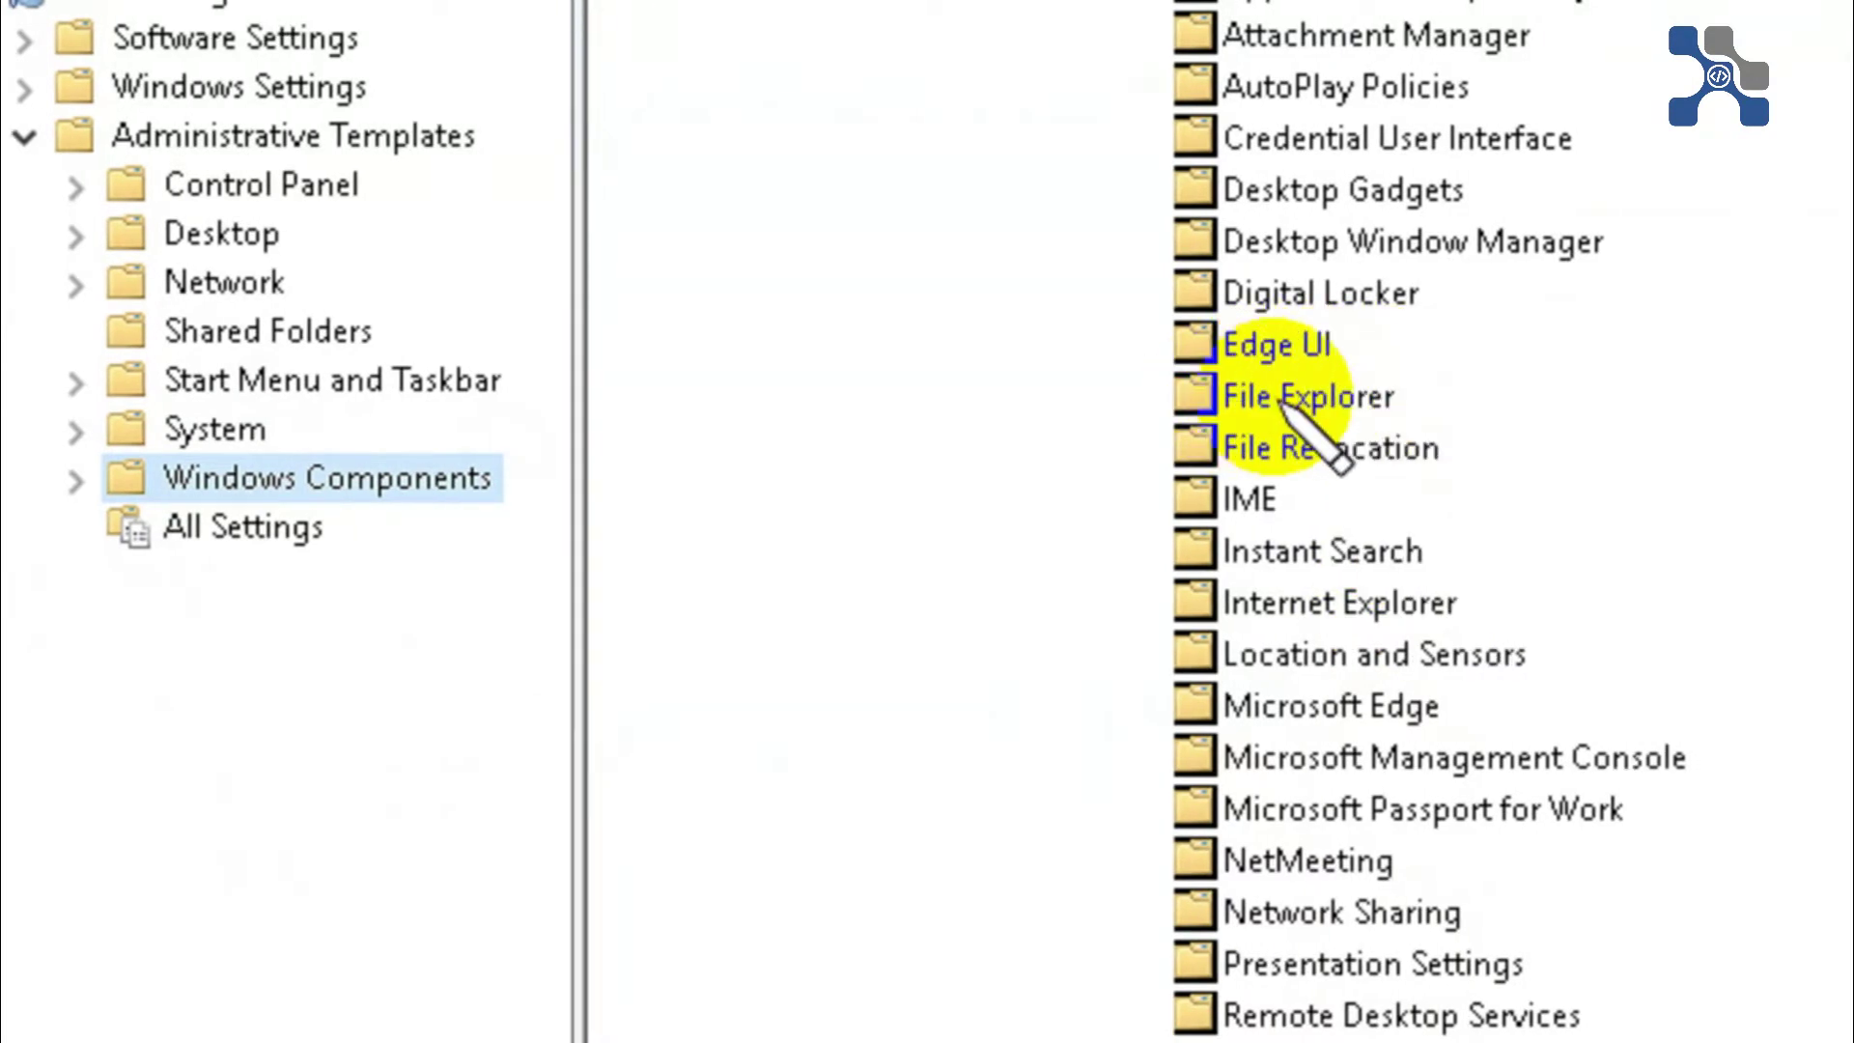
click(76, 479)
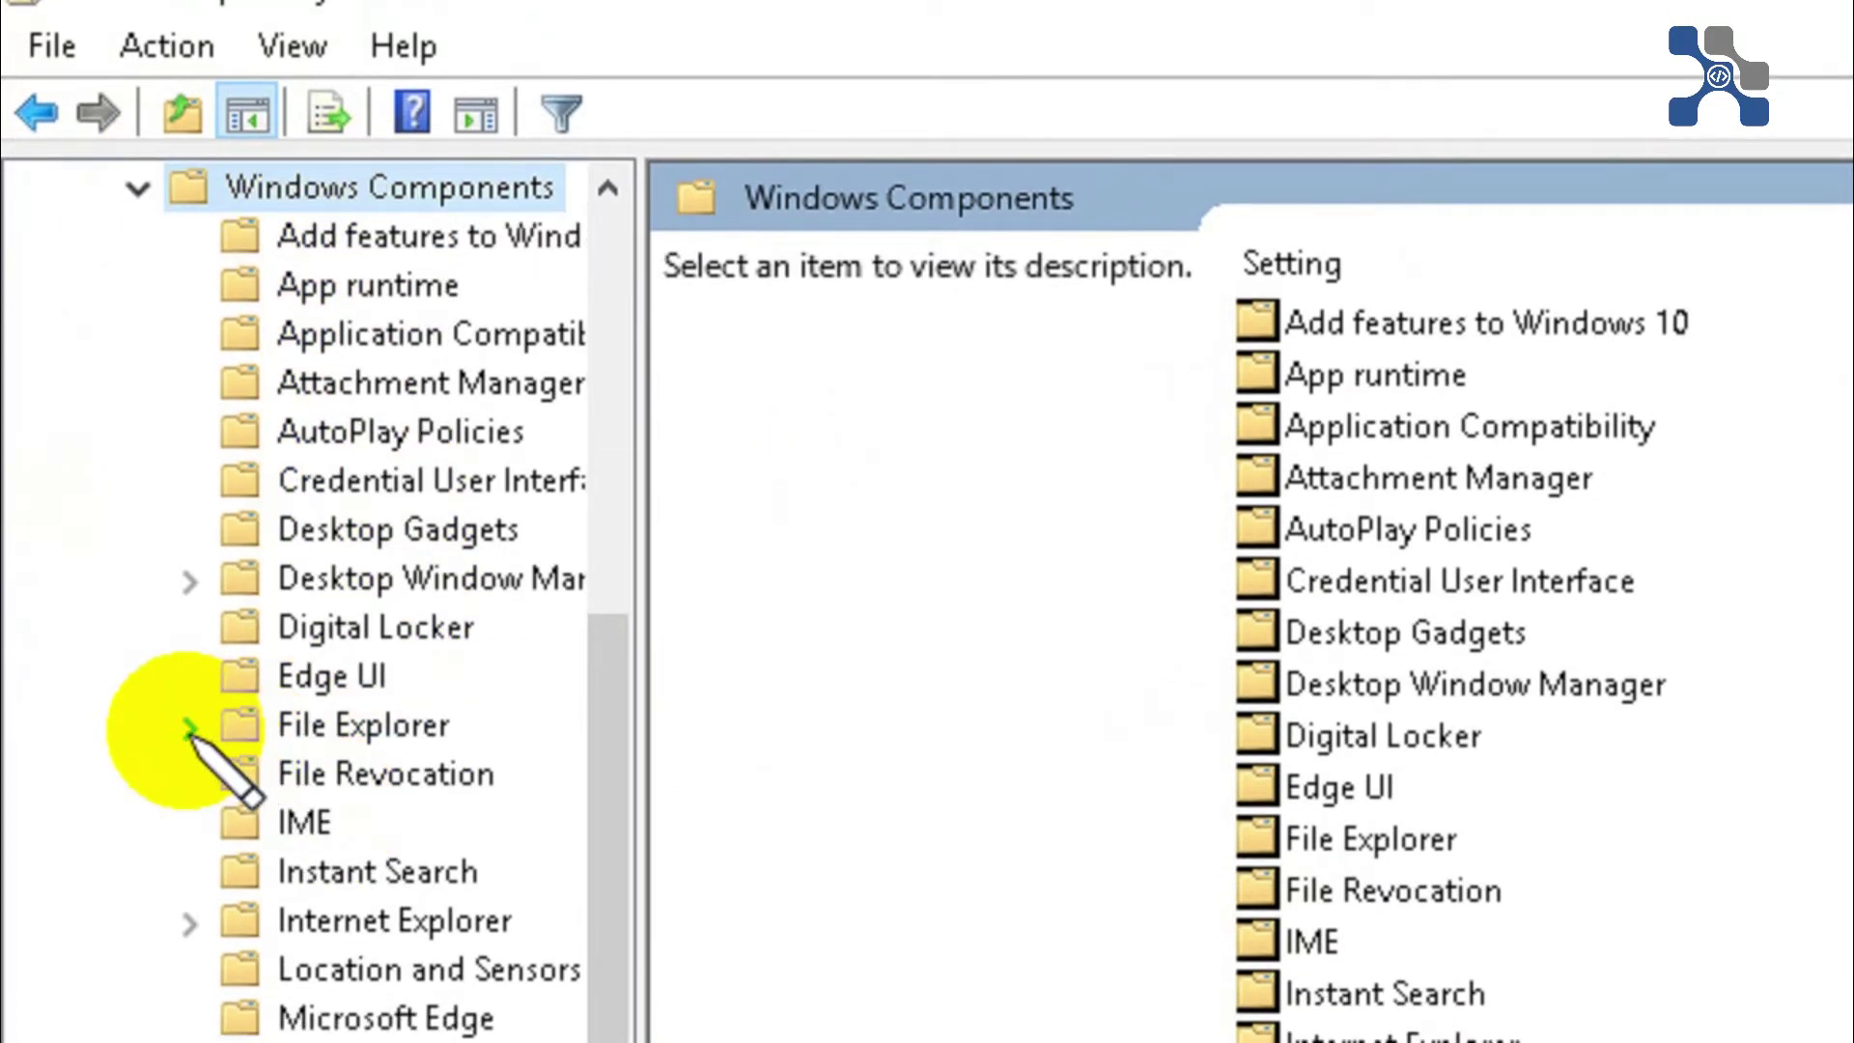
click(363, 726)
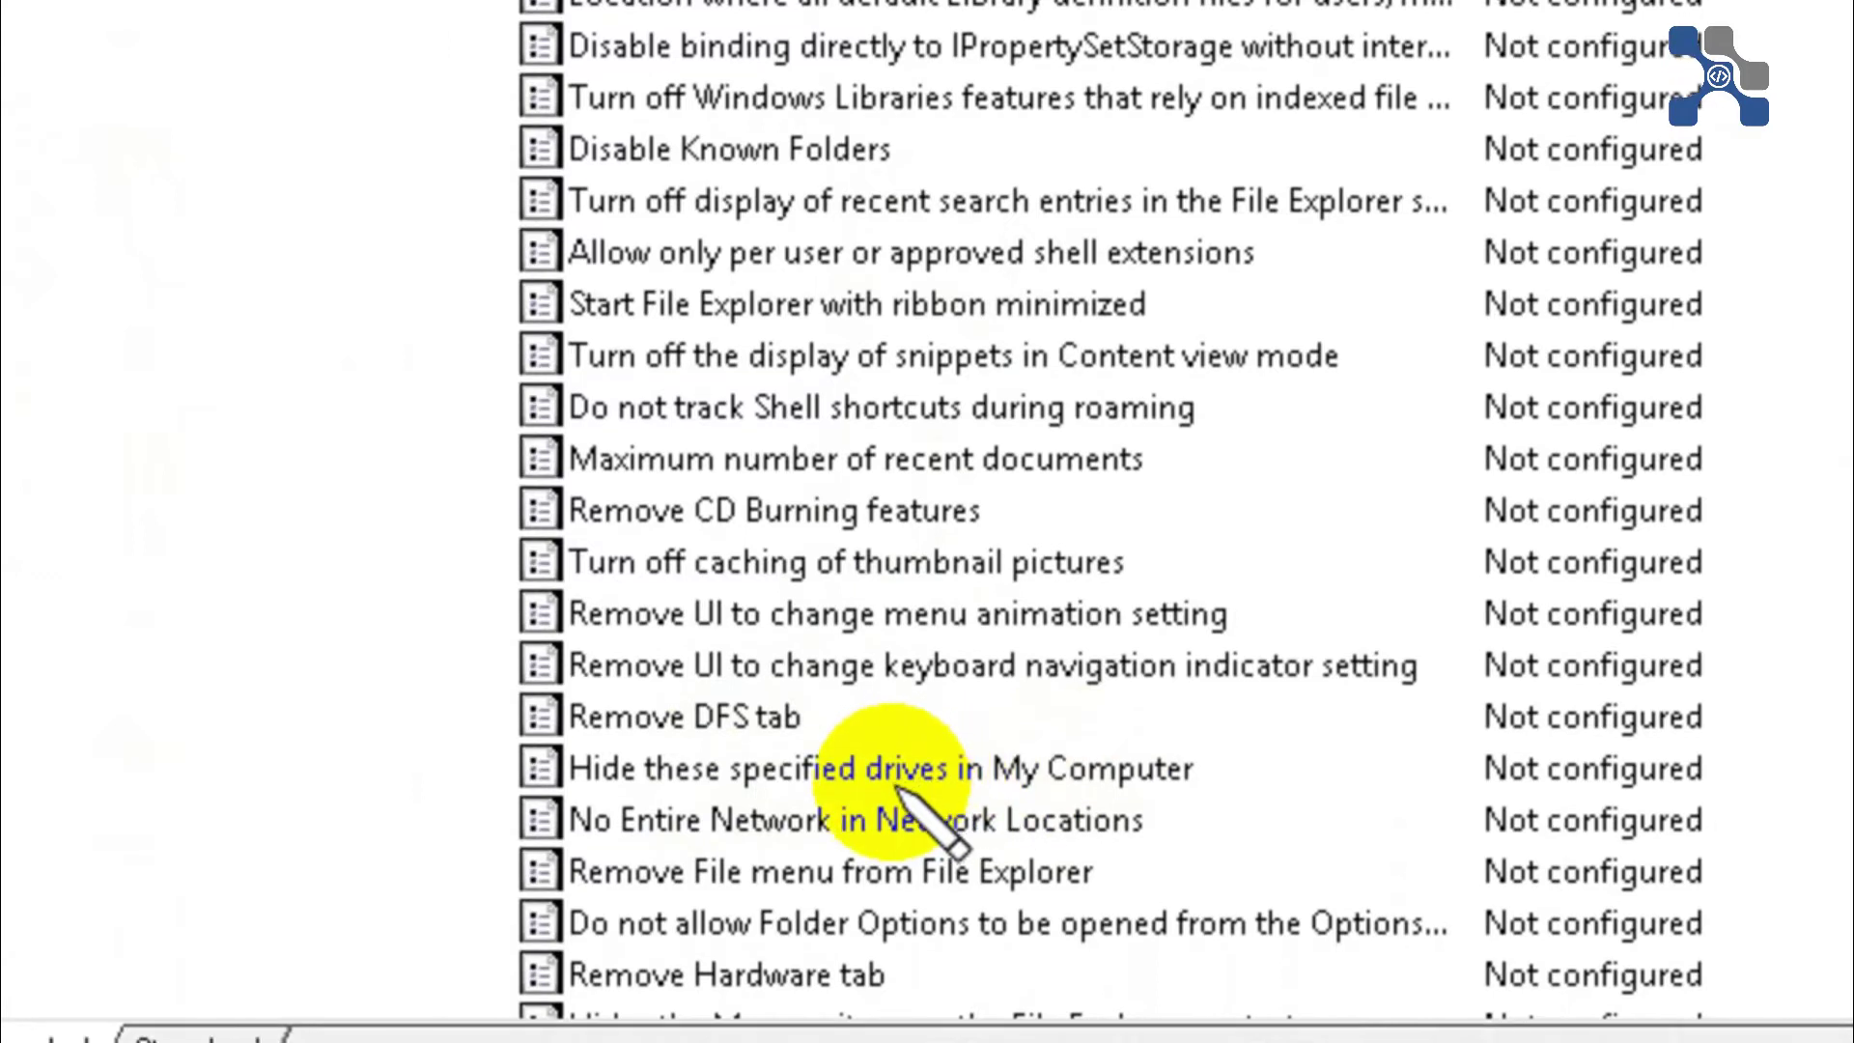
Enable the "Hide these specified drives in My Computer" policy with the "Restrict C drive only" combination and save it
click(821, 768)
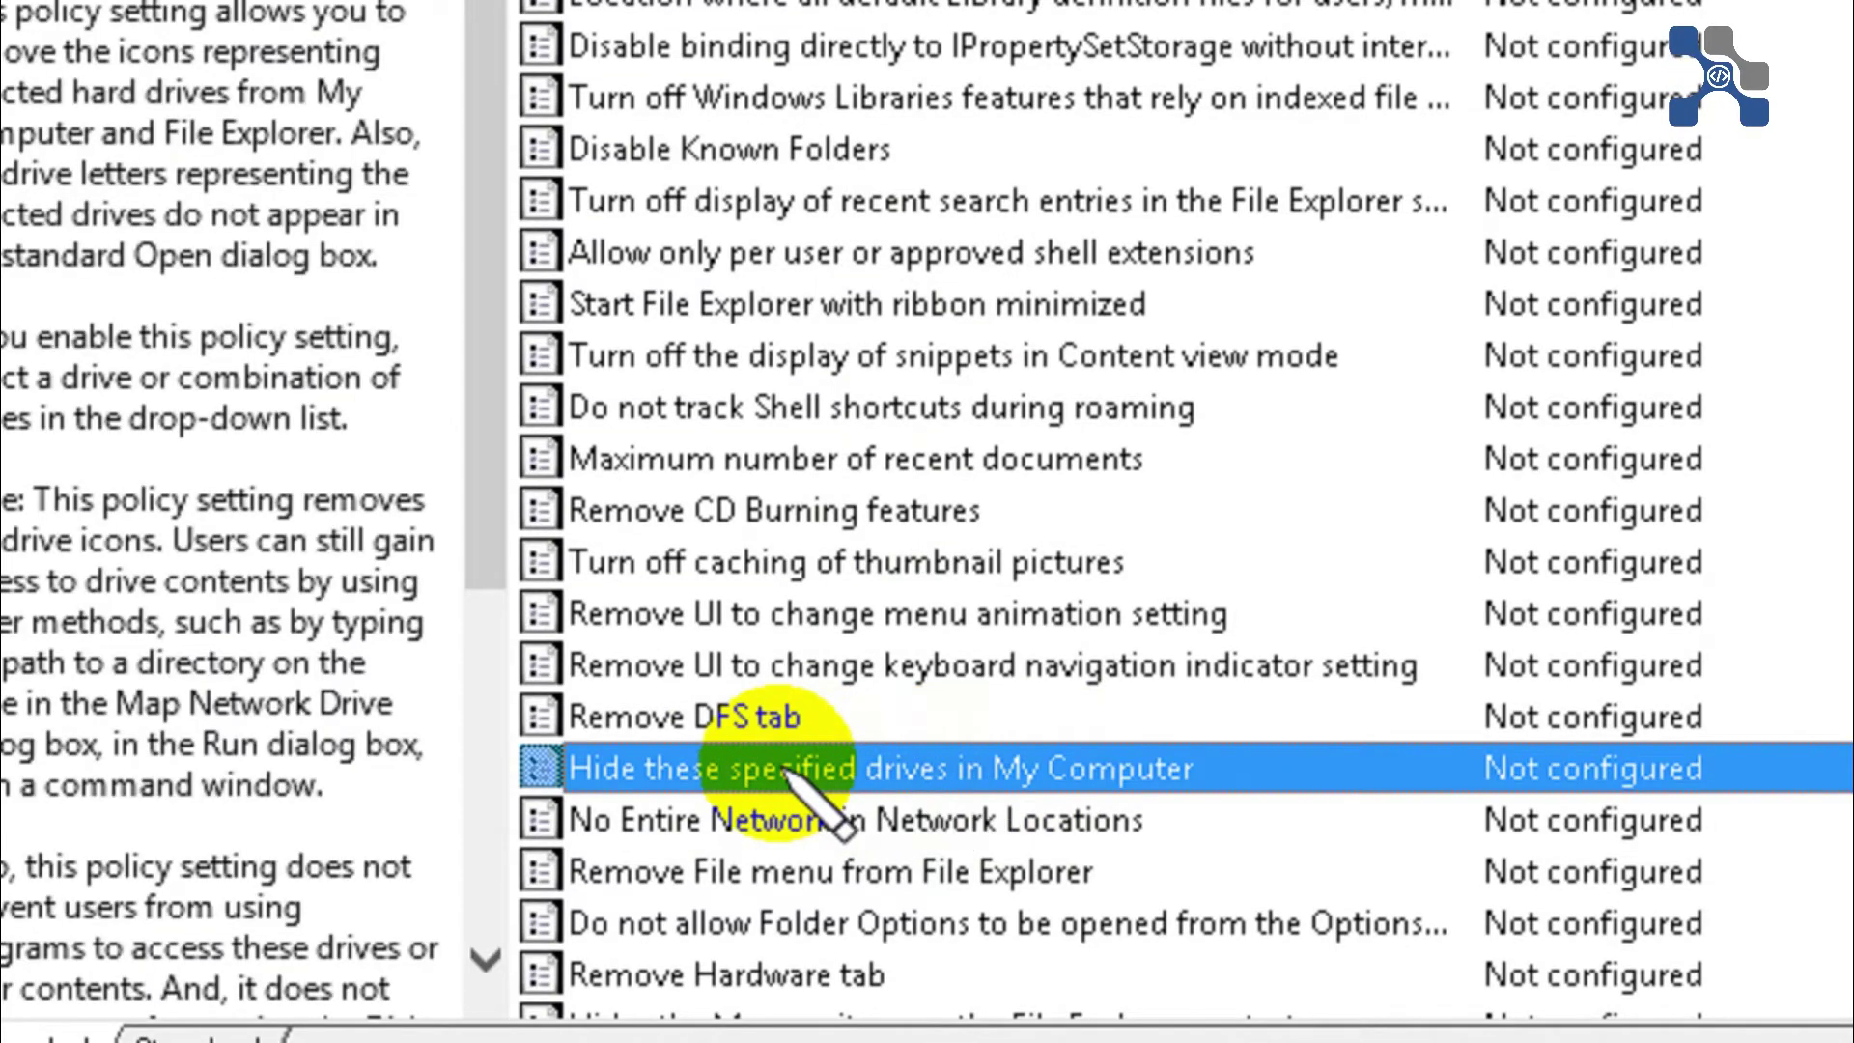
right_click(826, 770)
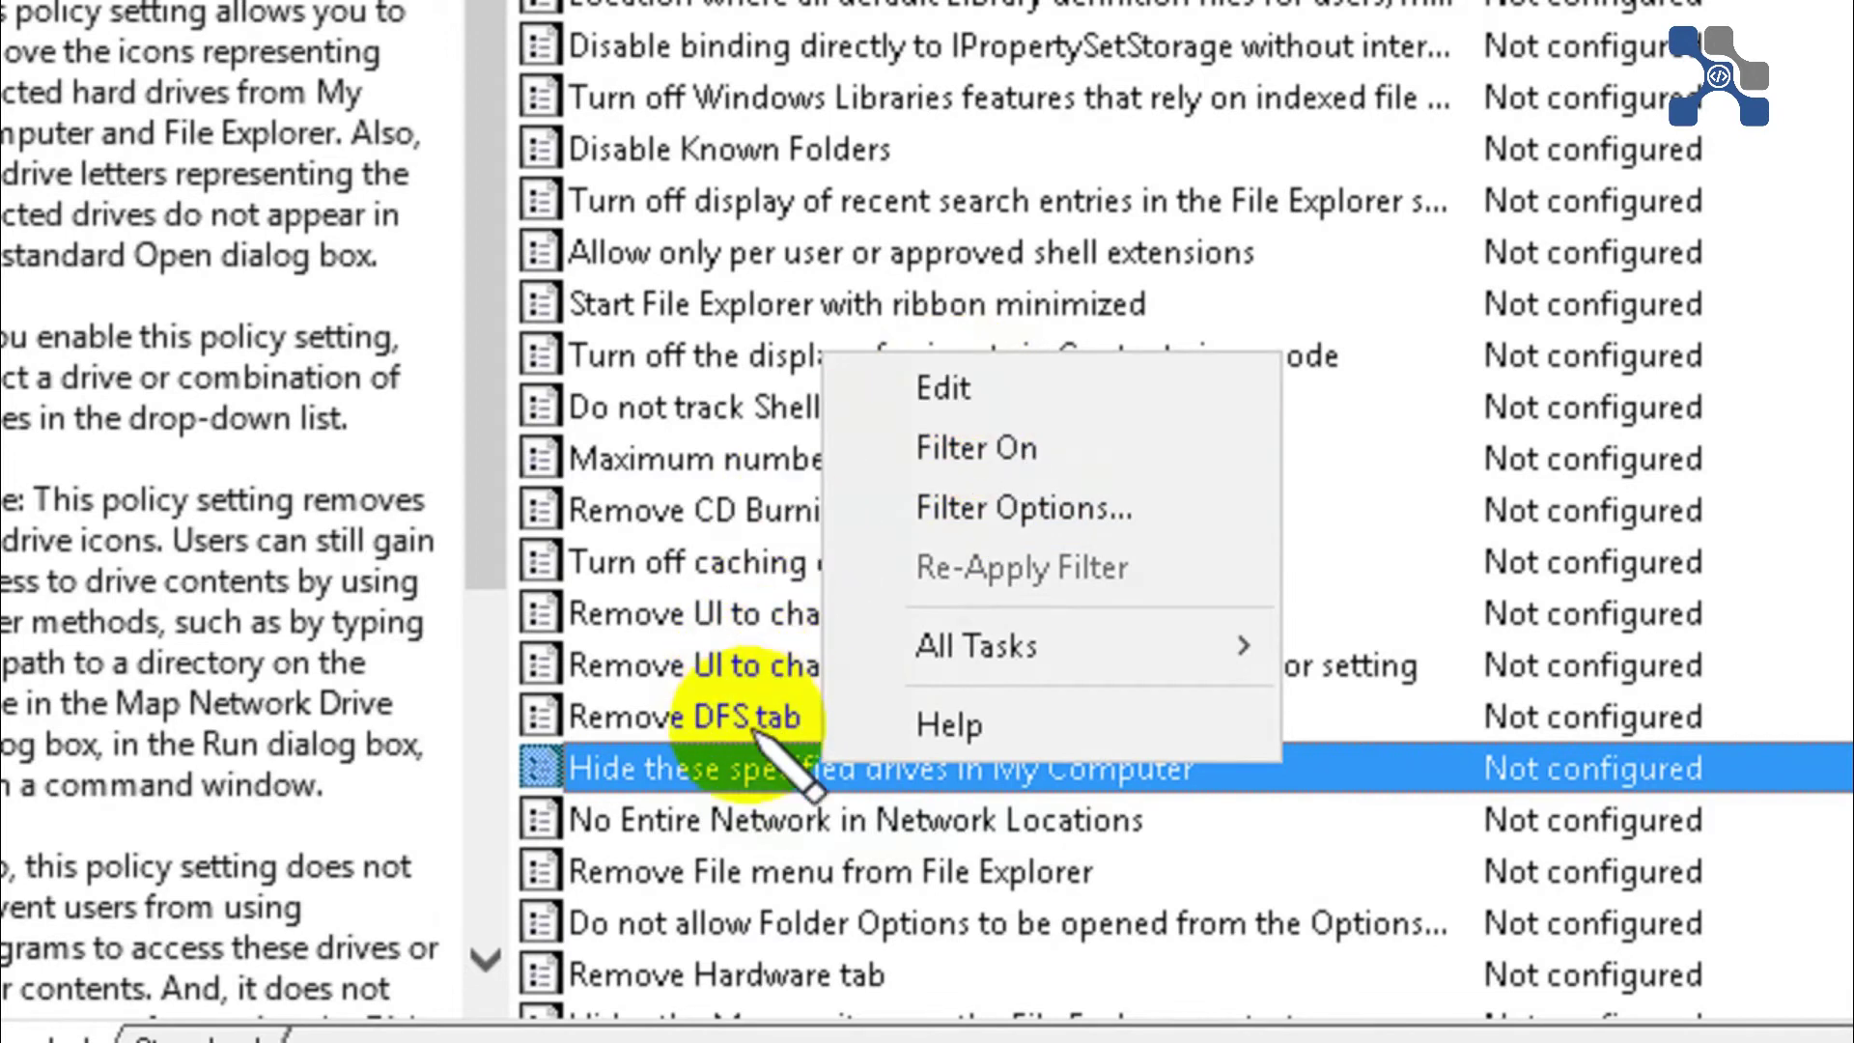
click(750, 779)
double_click(743, 771)
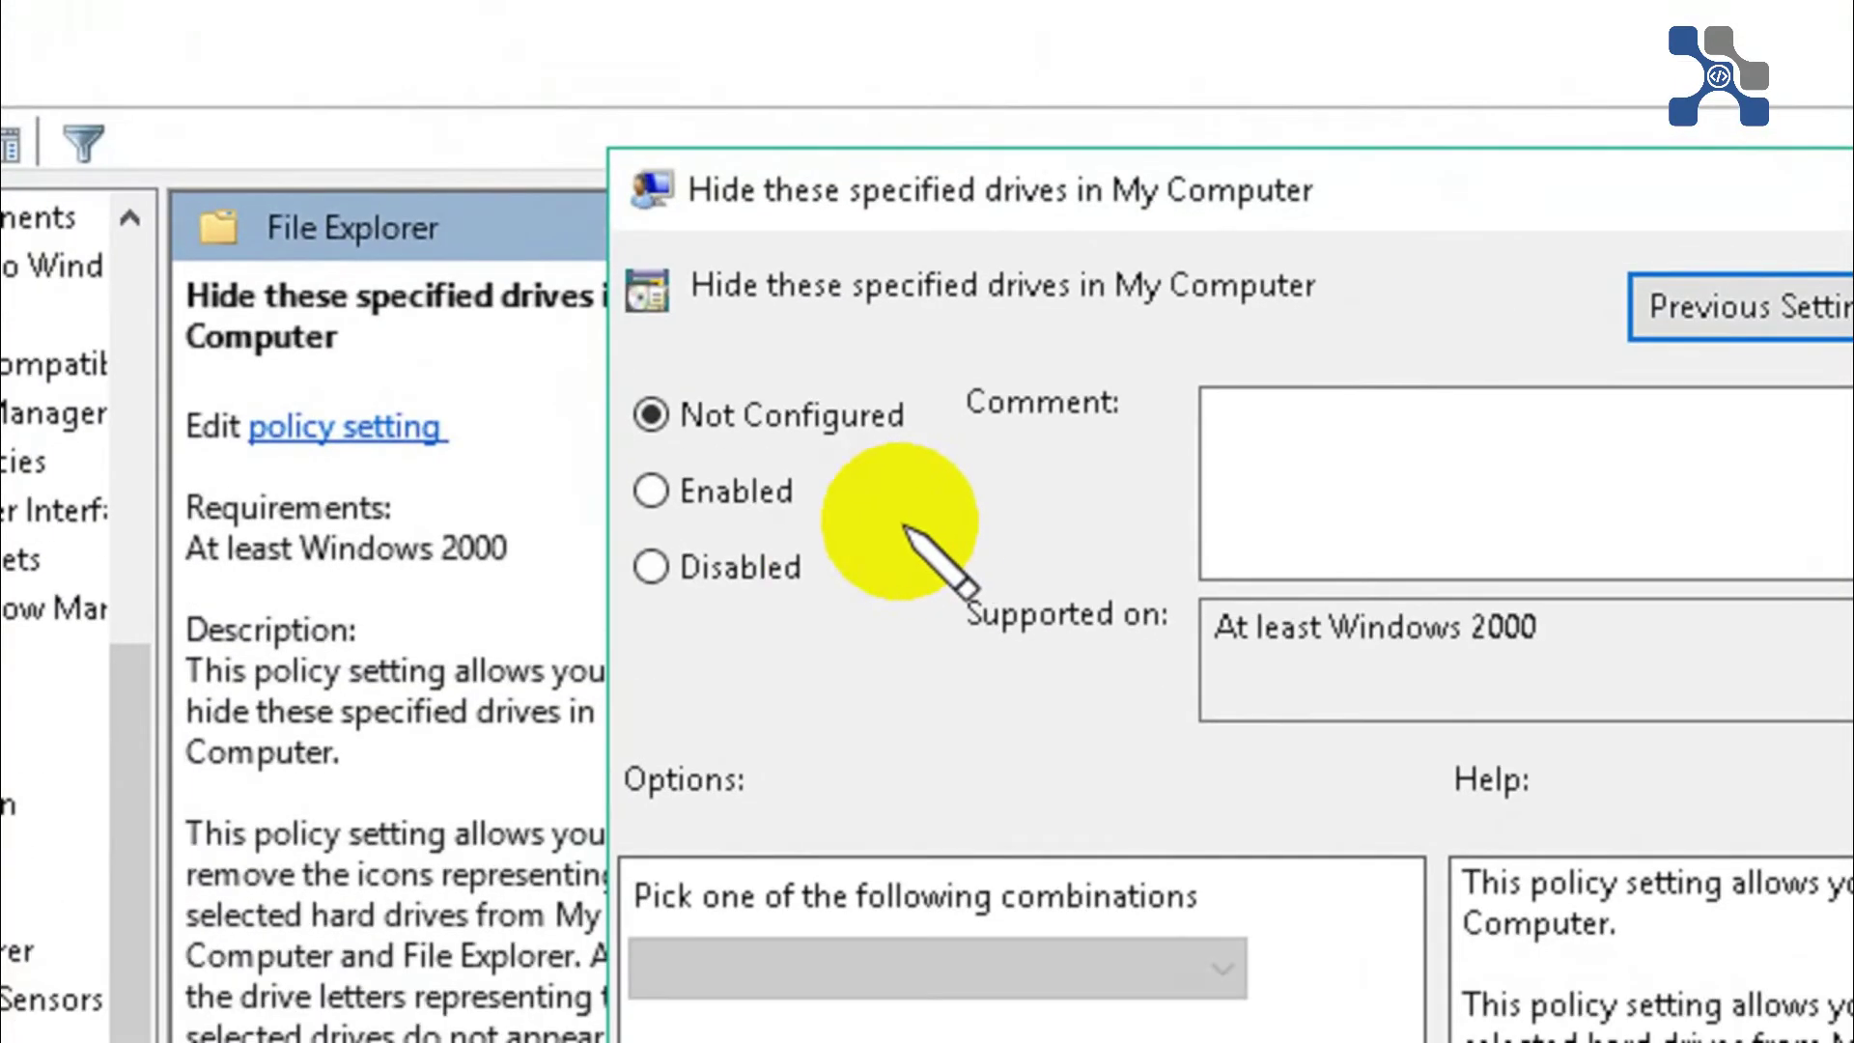
click(780, 499)
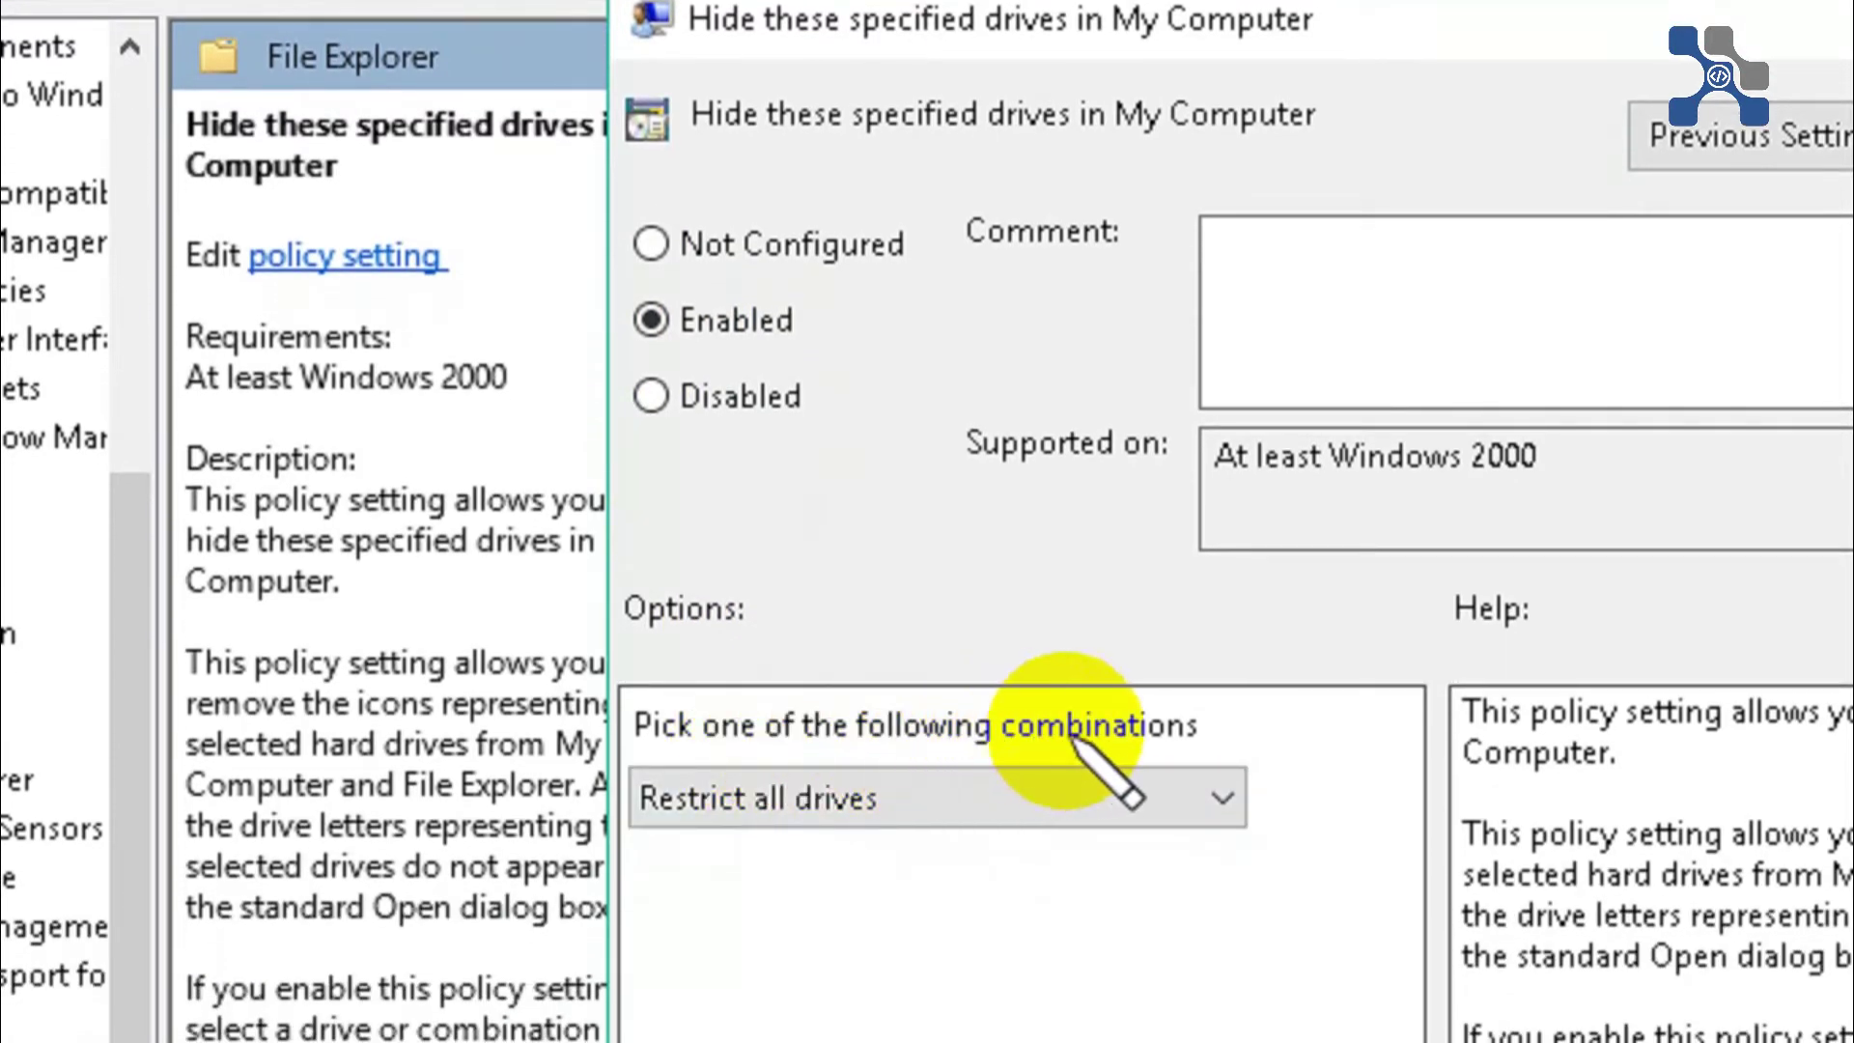
click(964, 791)
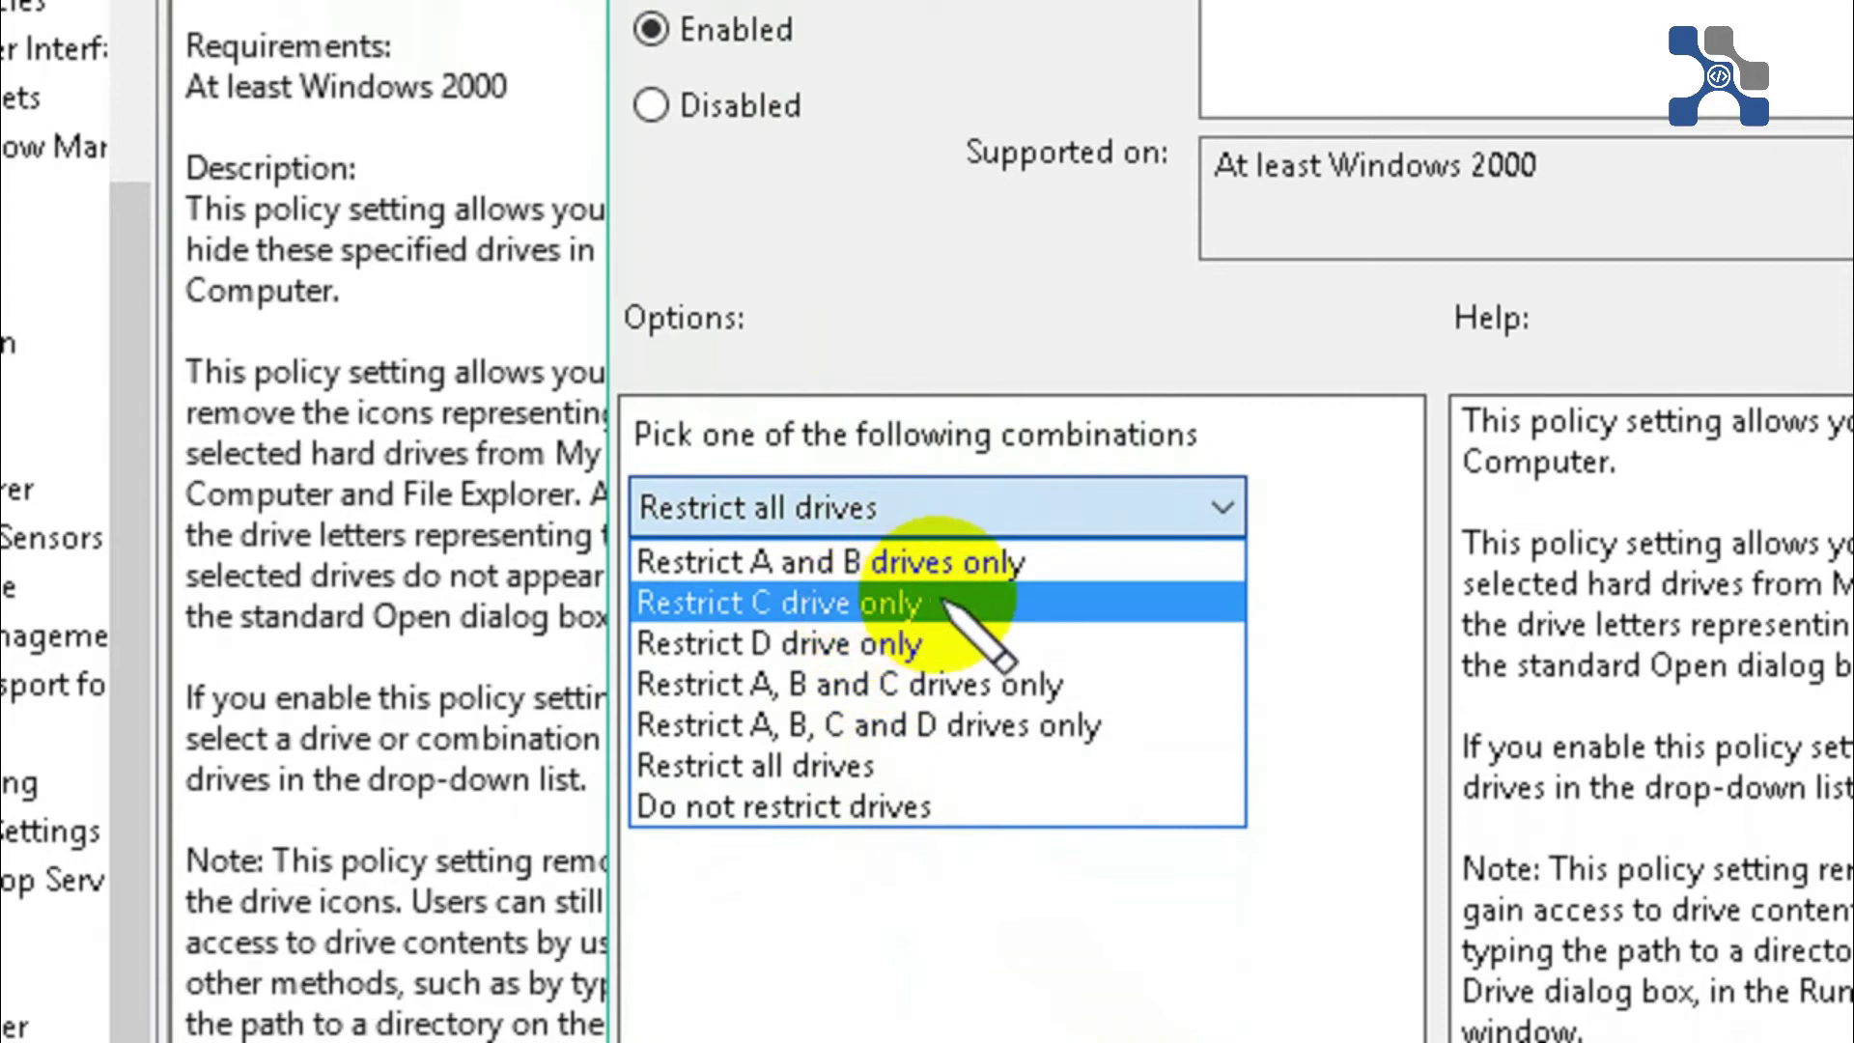
click(824, 603)
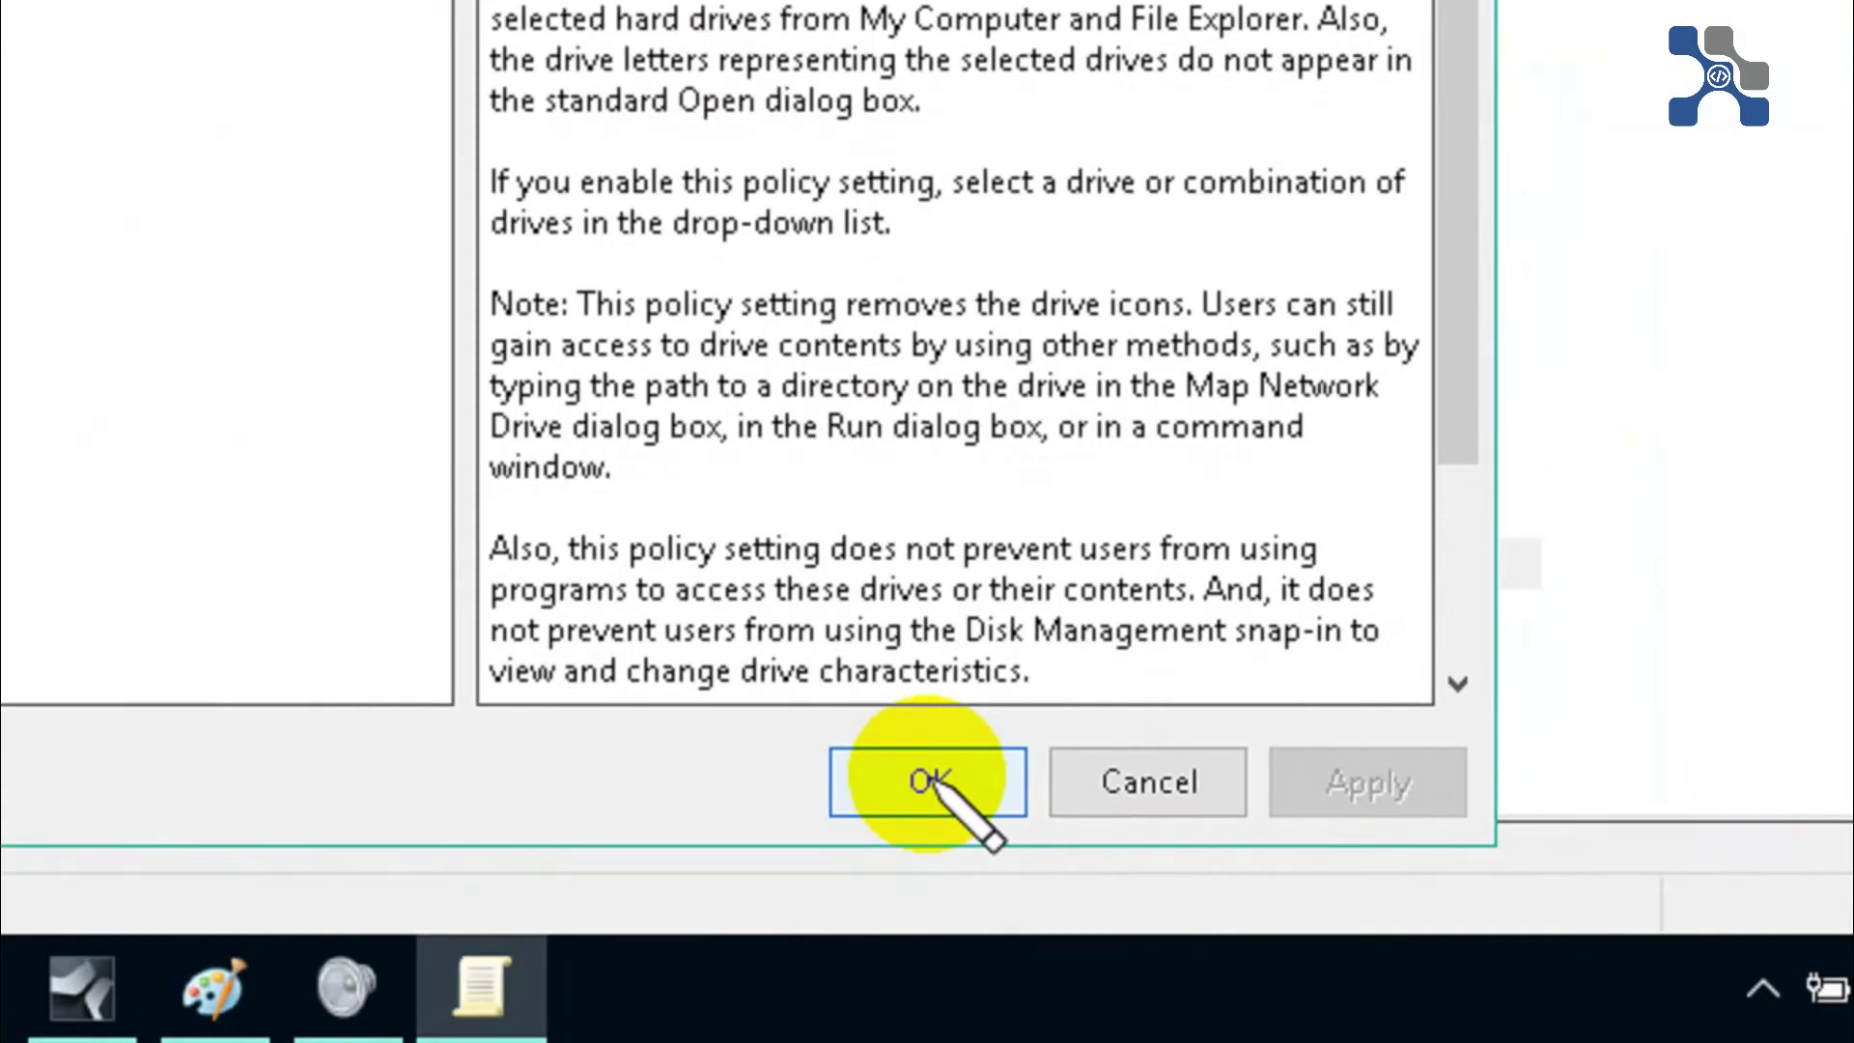
click(1194, 913)
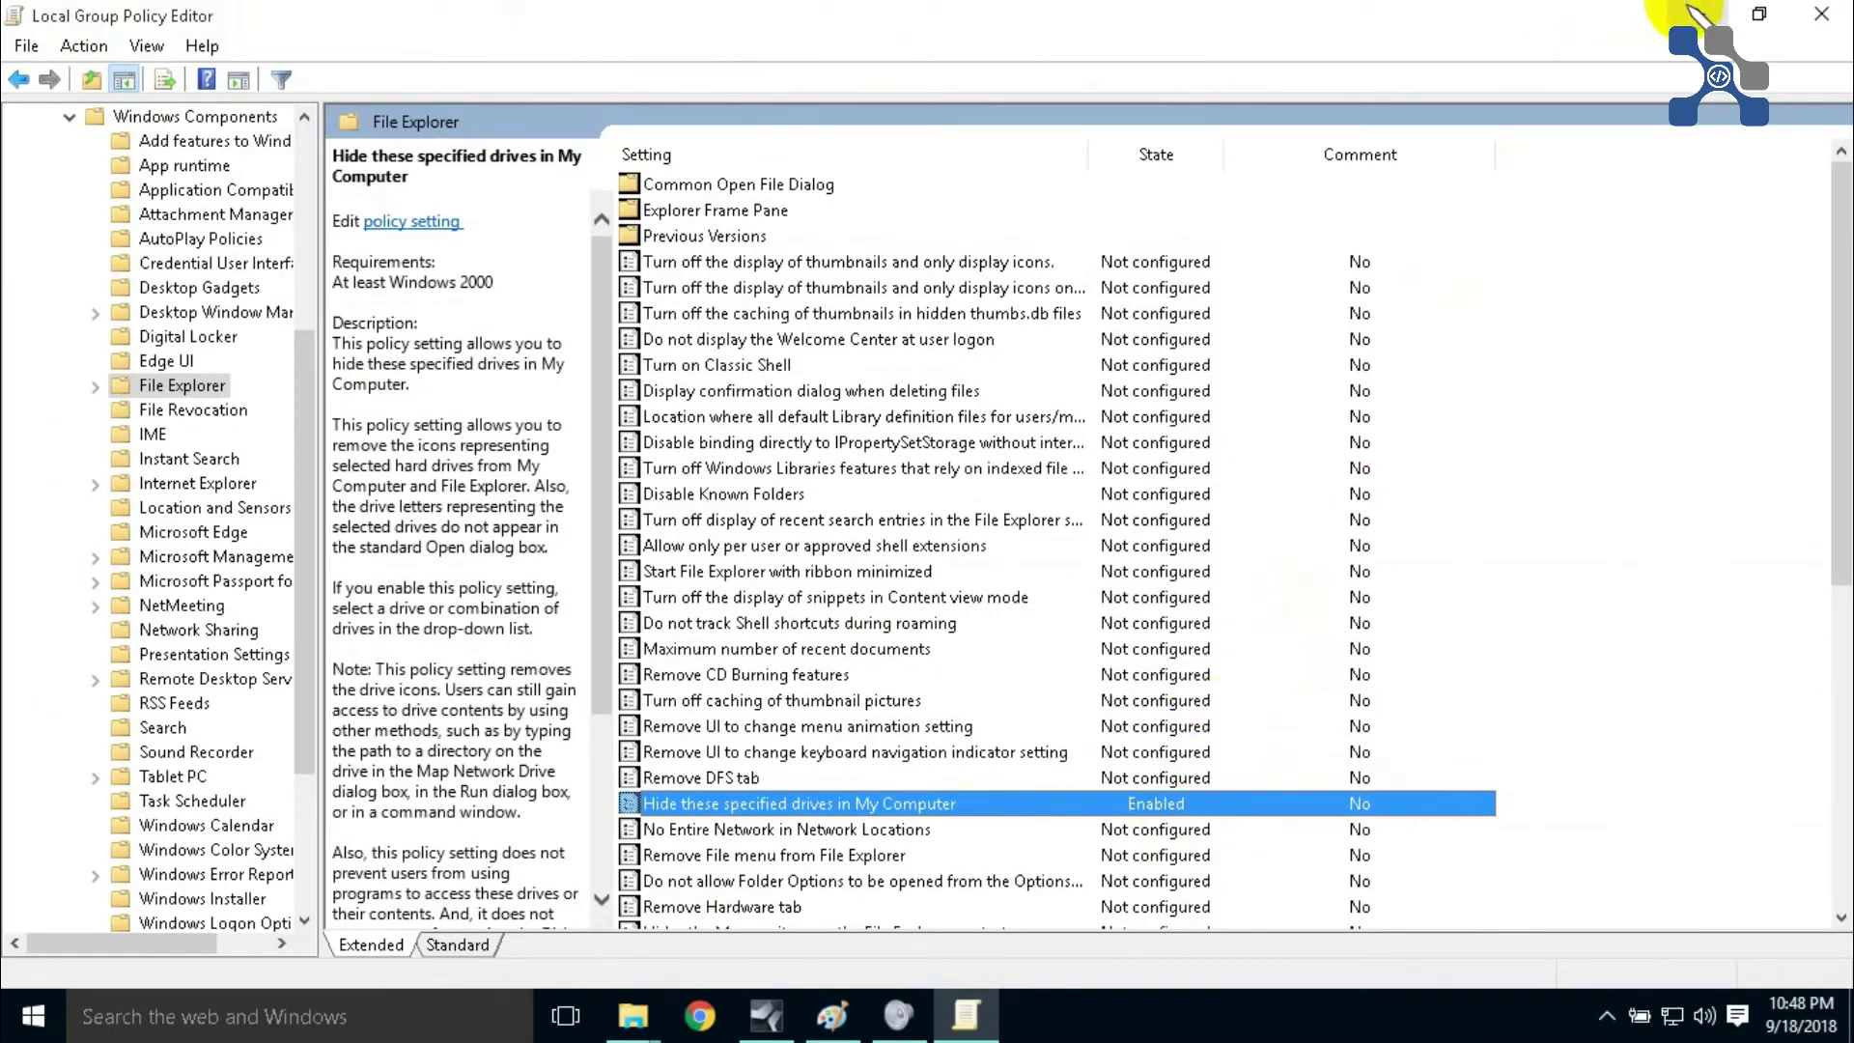
Minimize the policy editor and refresh This PC repeatedly to check whether Local Disk (C:) is still listed
click(1697, 13)
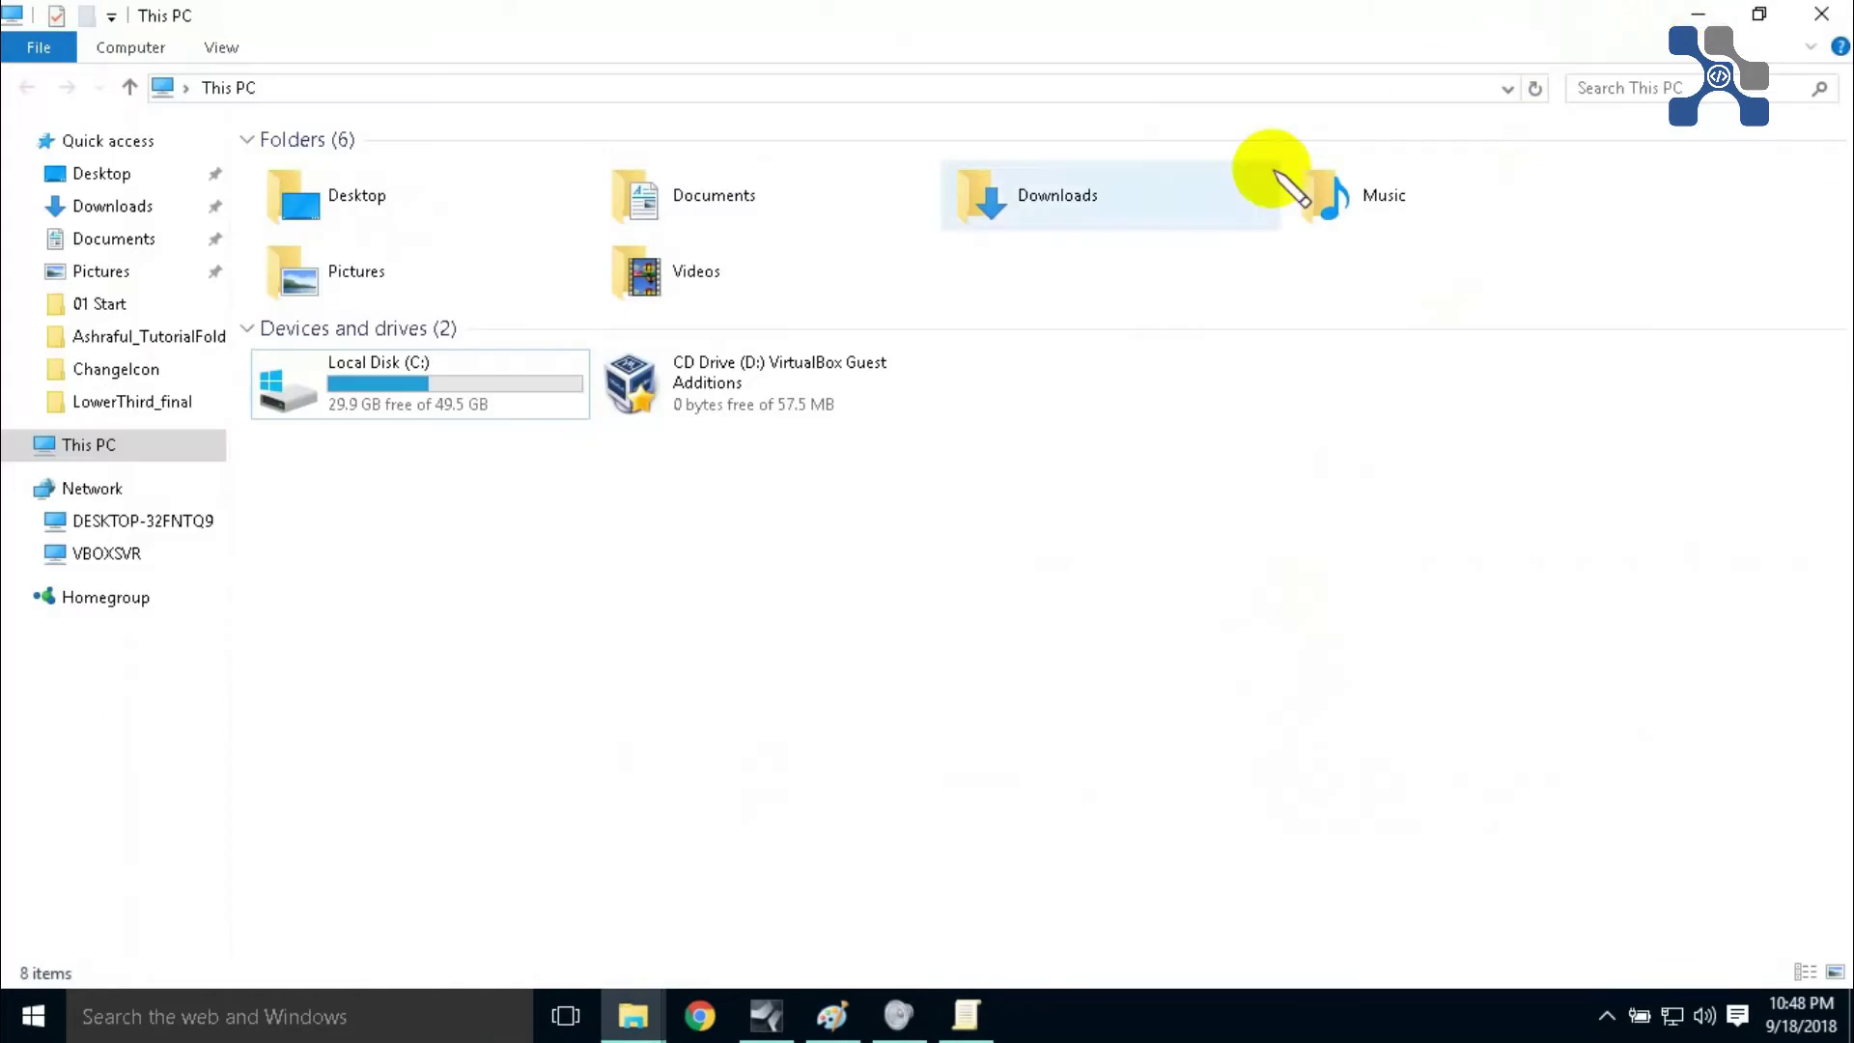
right_click(822, 545)
click(884, 651)
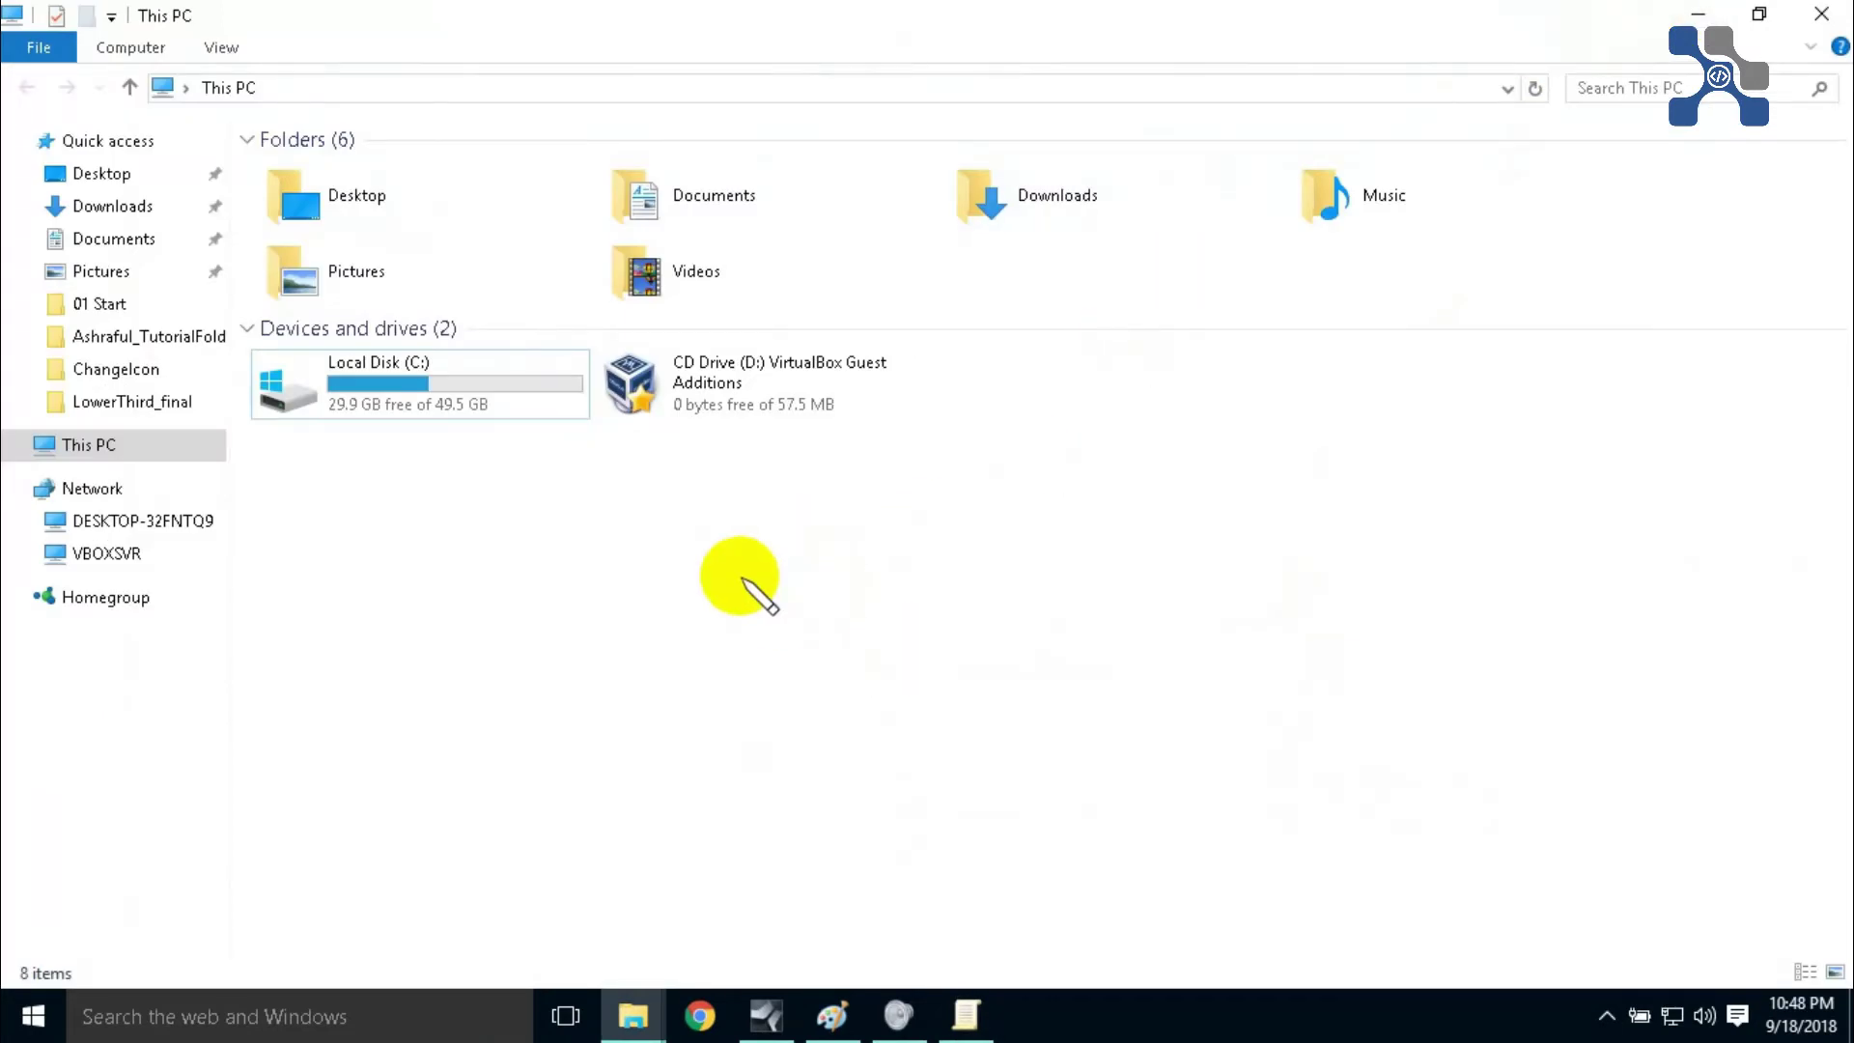
right_click(660, 540)
click(751, 663)
right_click(550, 526)
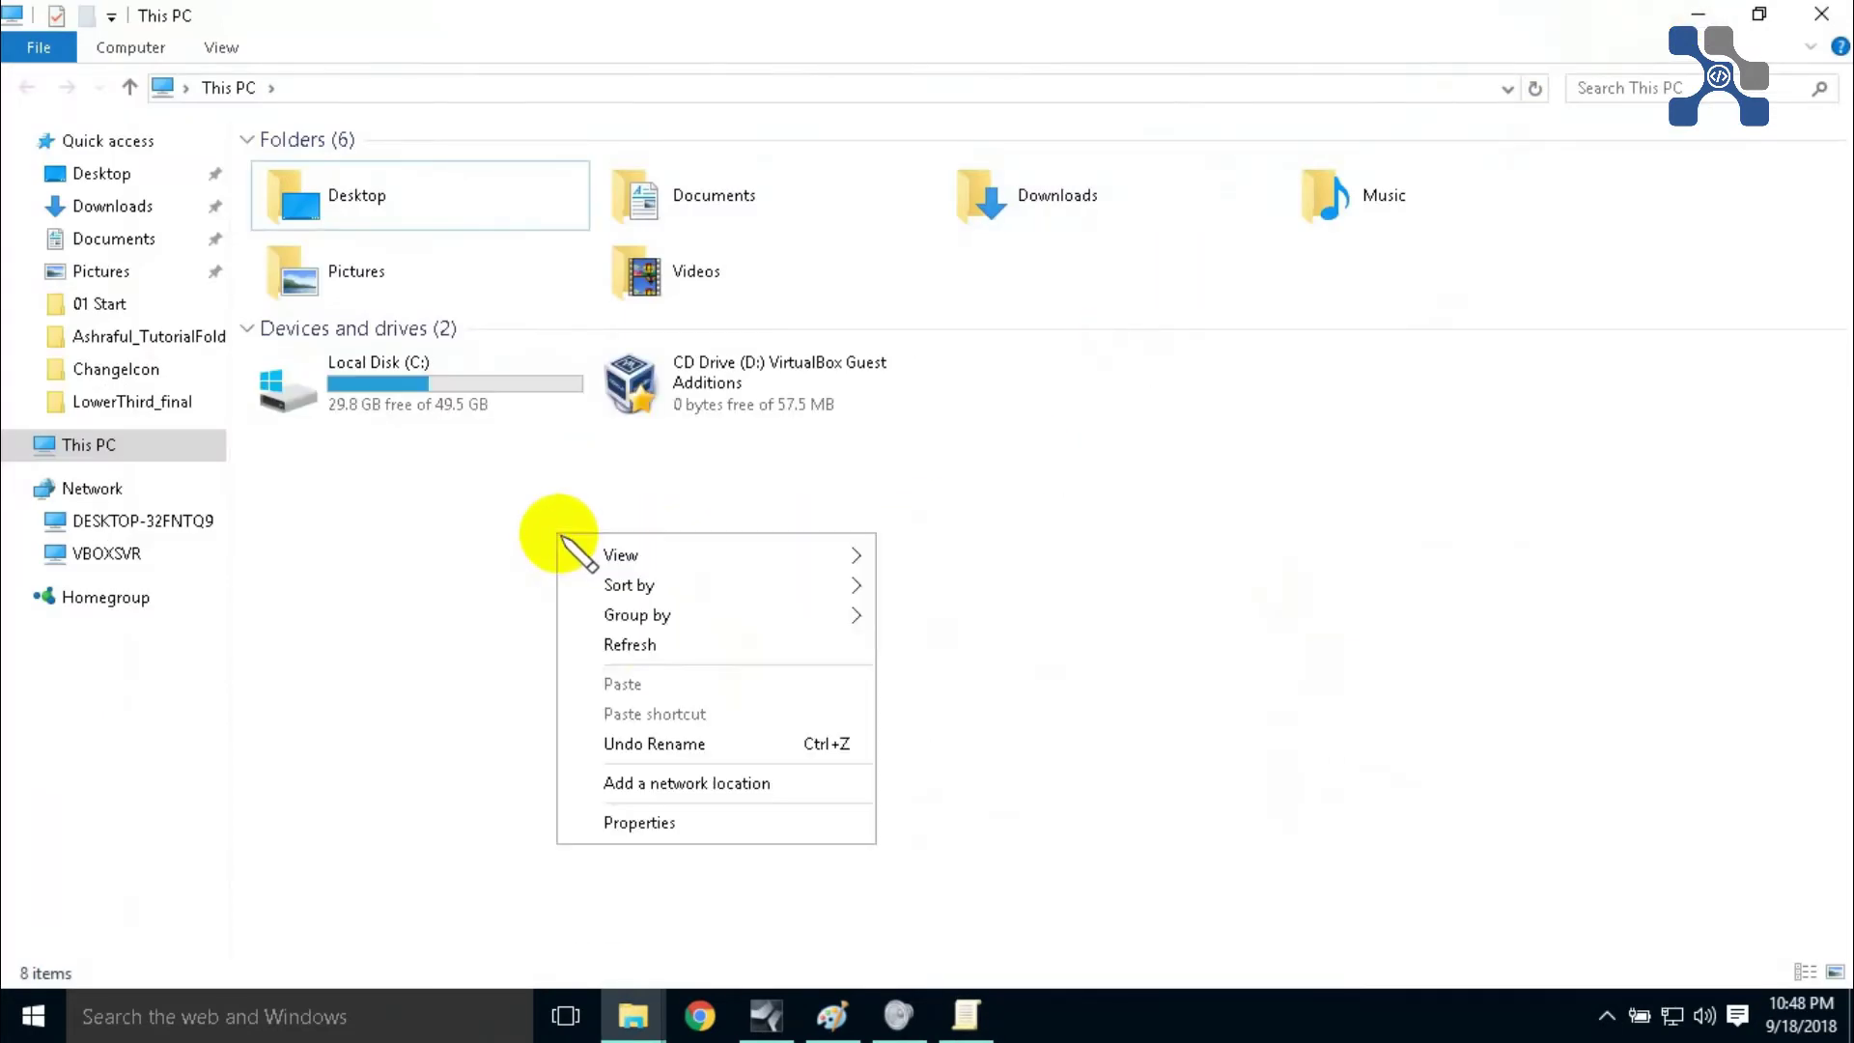
click(633, 641)
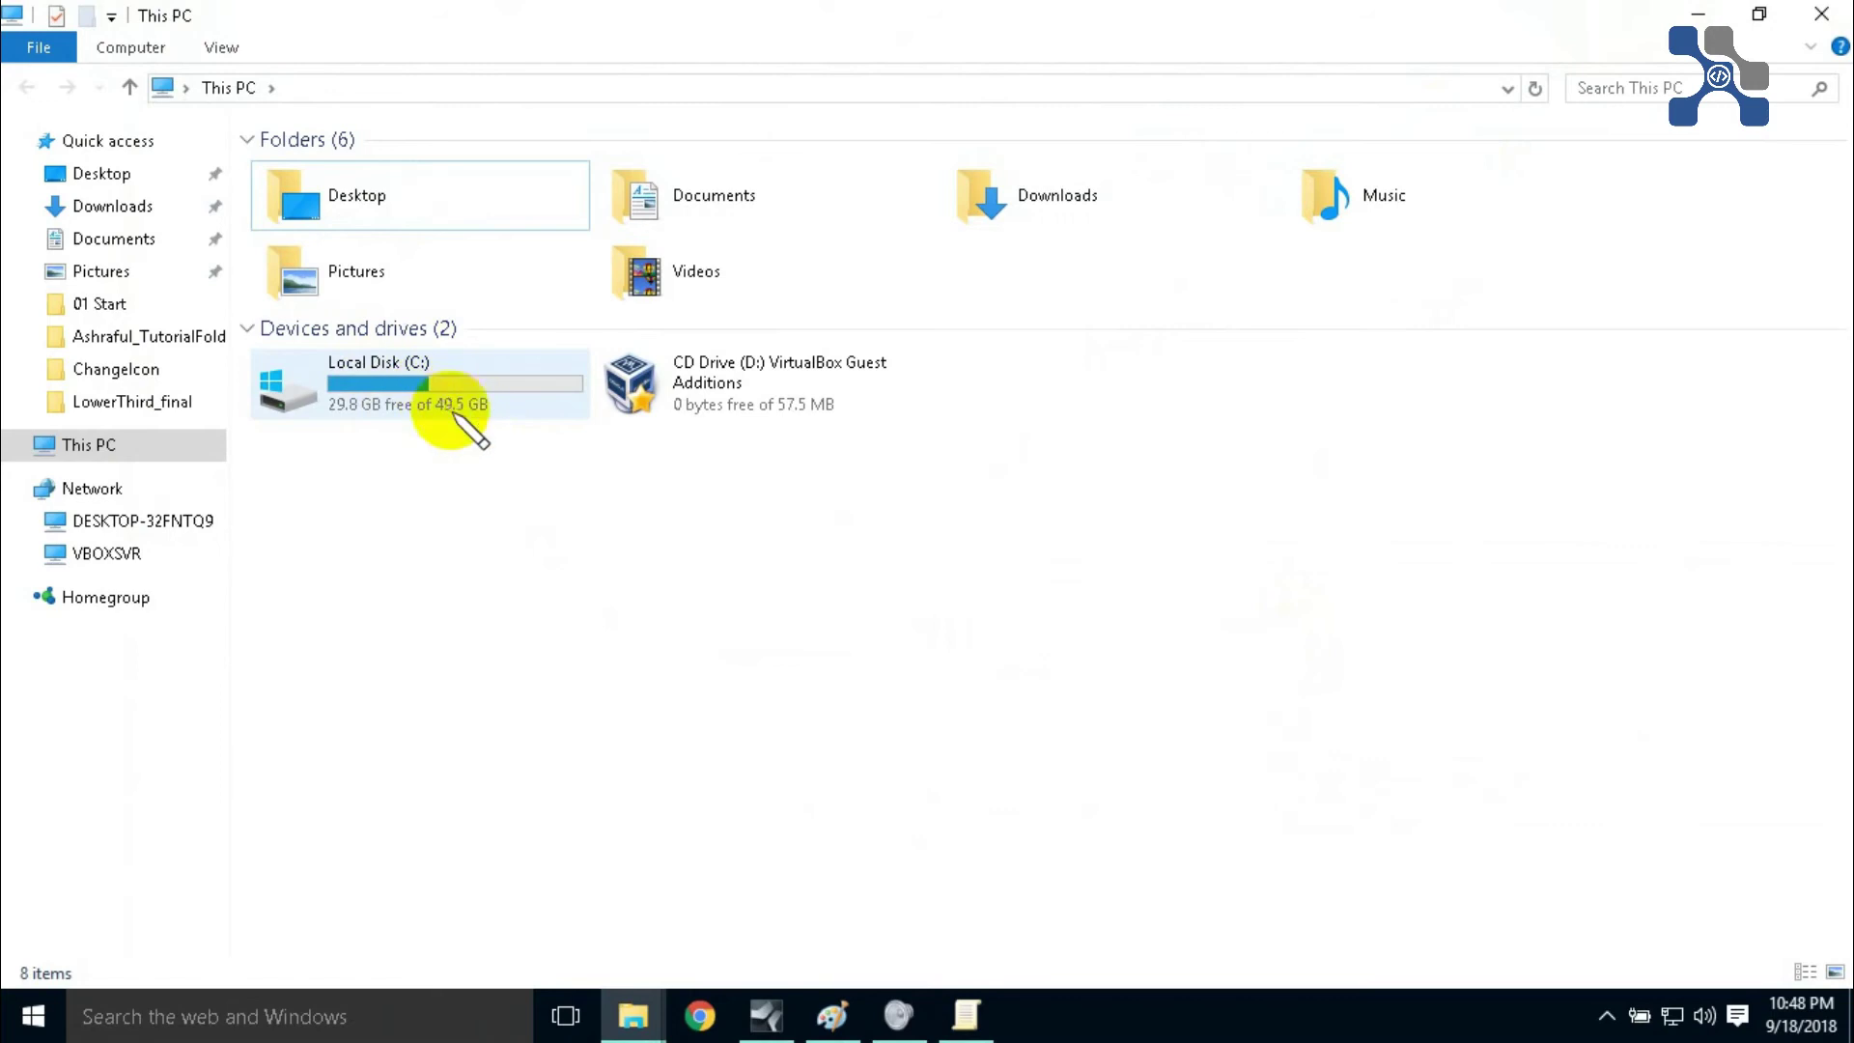
right_click(489, 500)
click(505, 606)
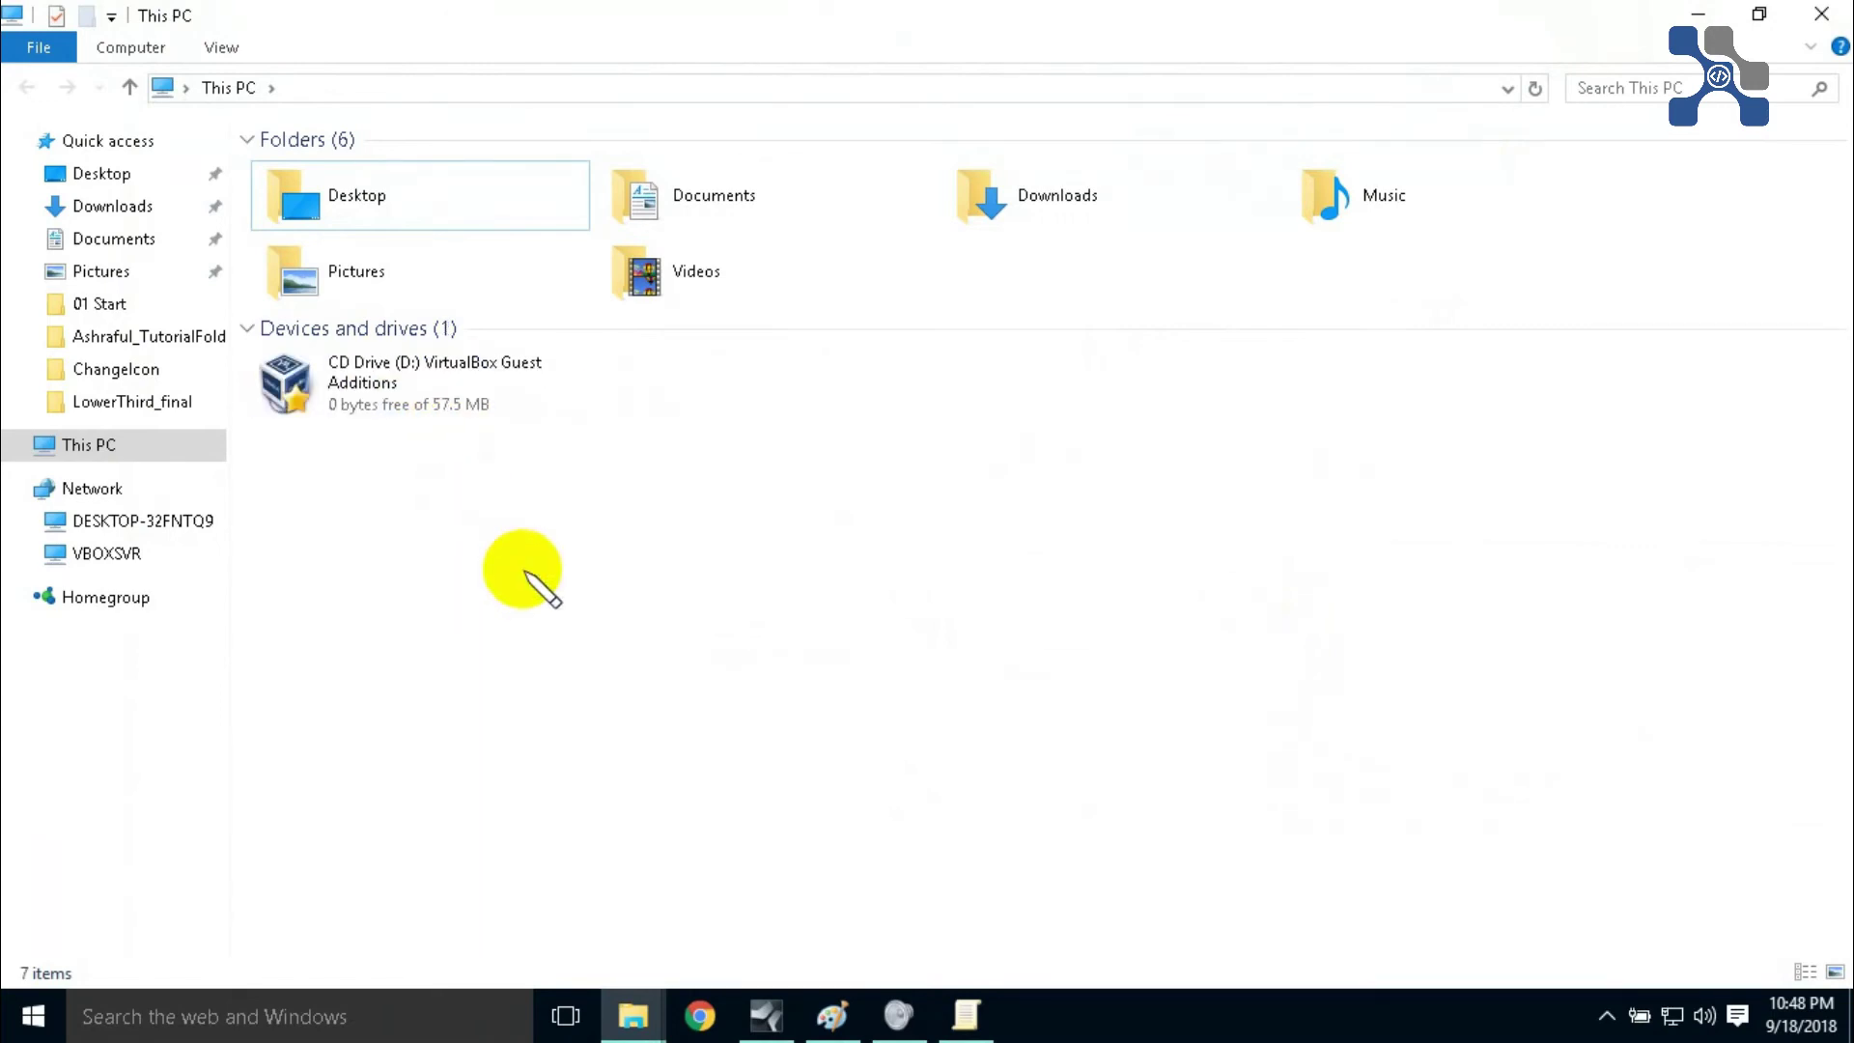
right_click(521, 560)
click(594, 667)
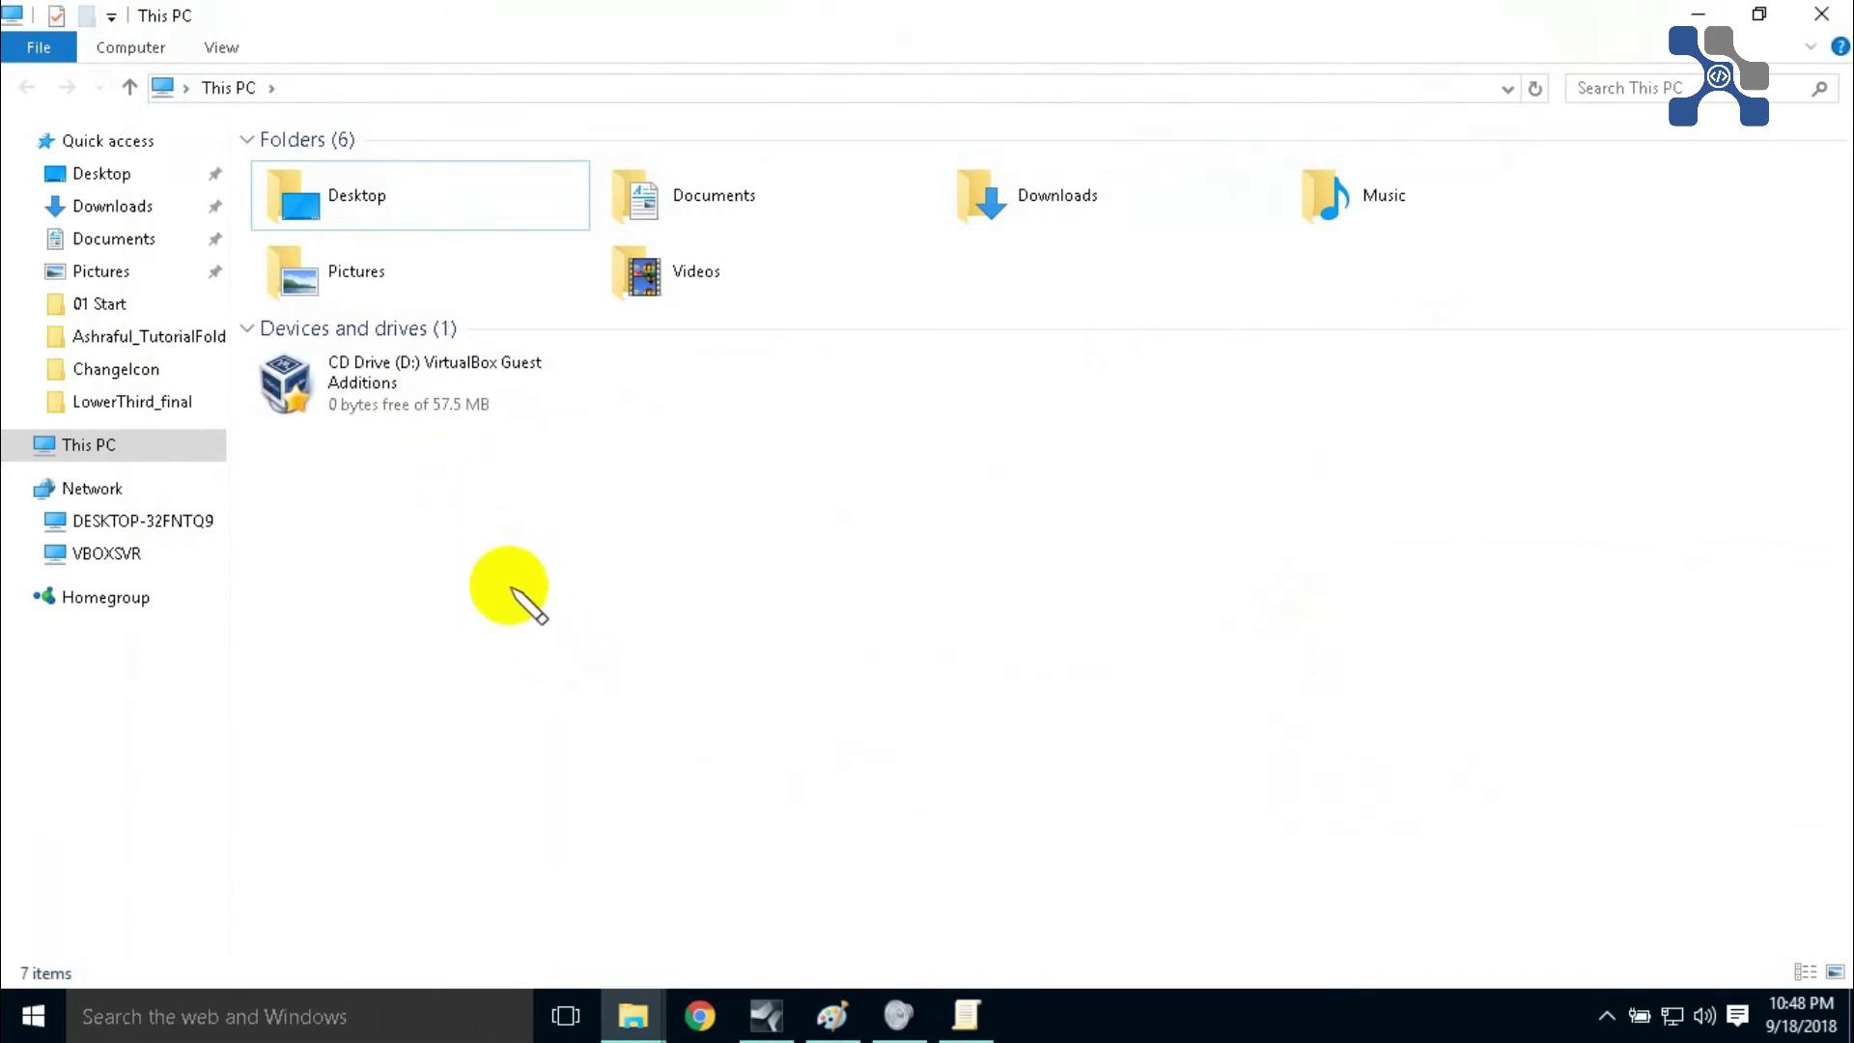
right_click(486, 557)
click(563, 671)
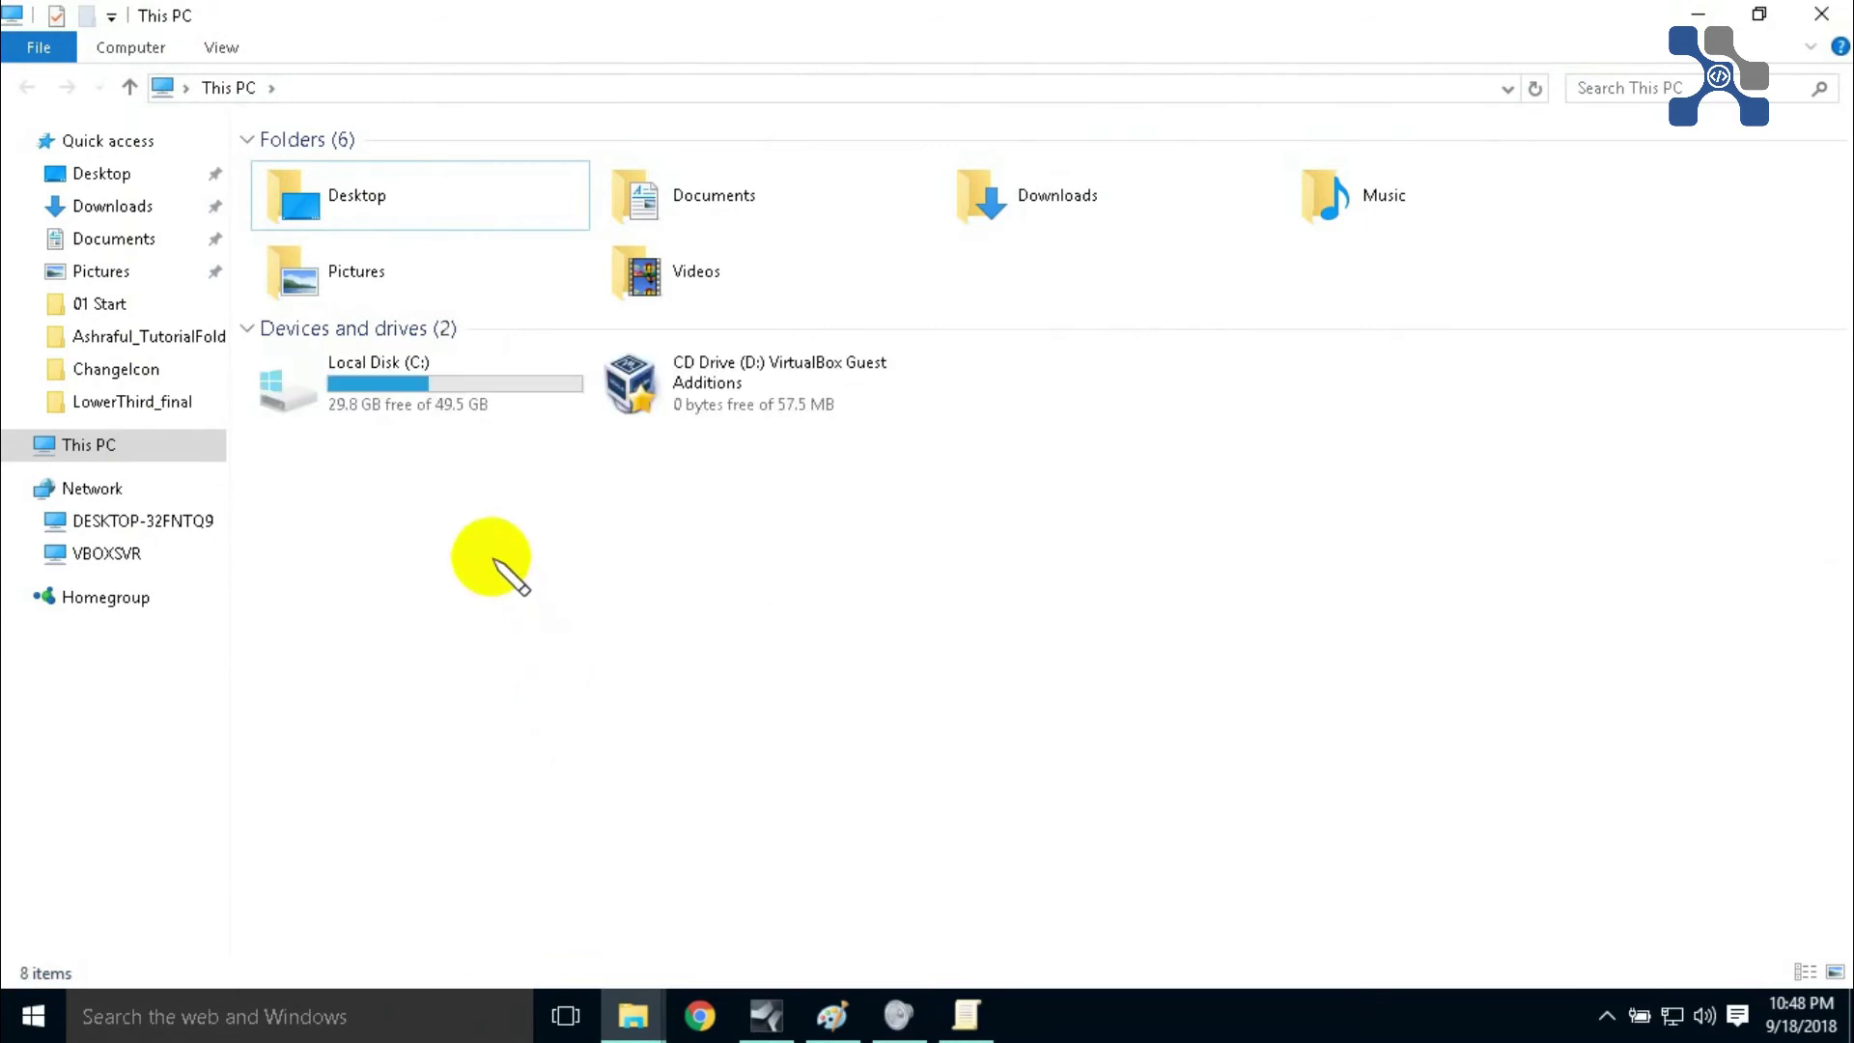
right_click(488, 535)
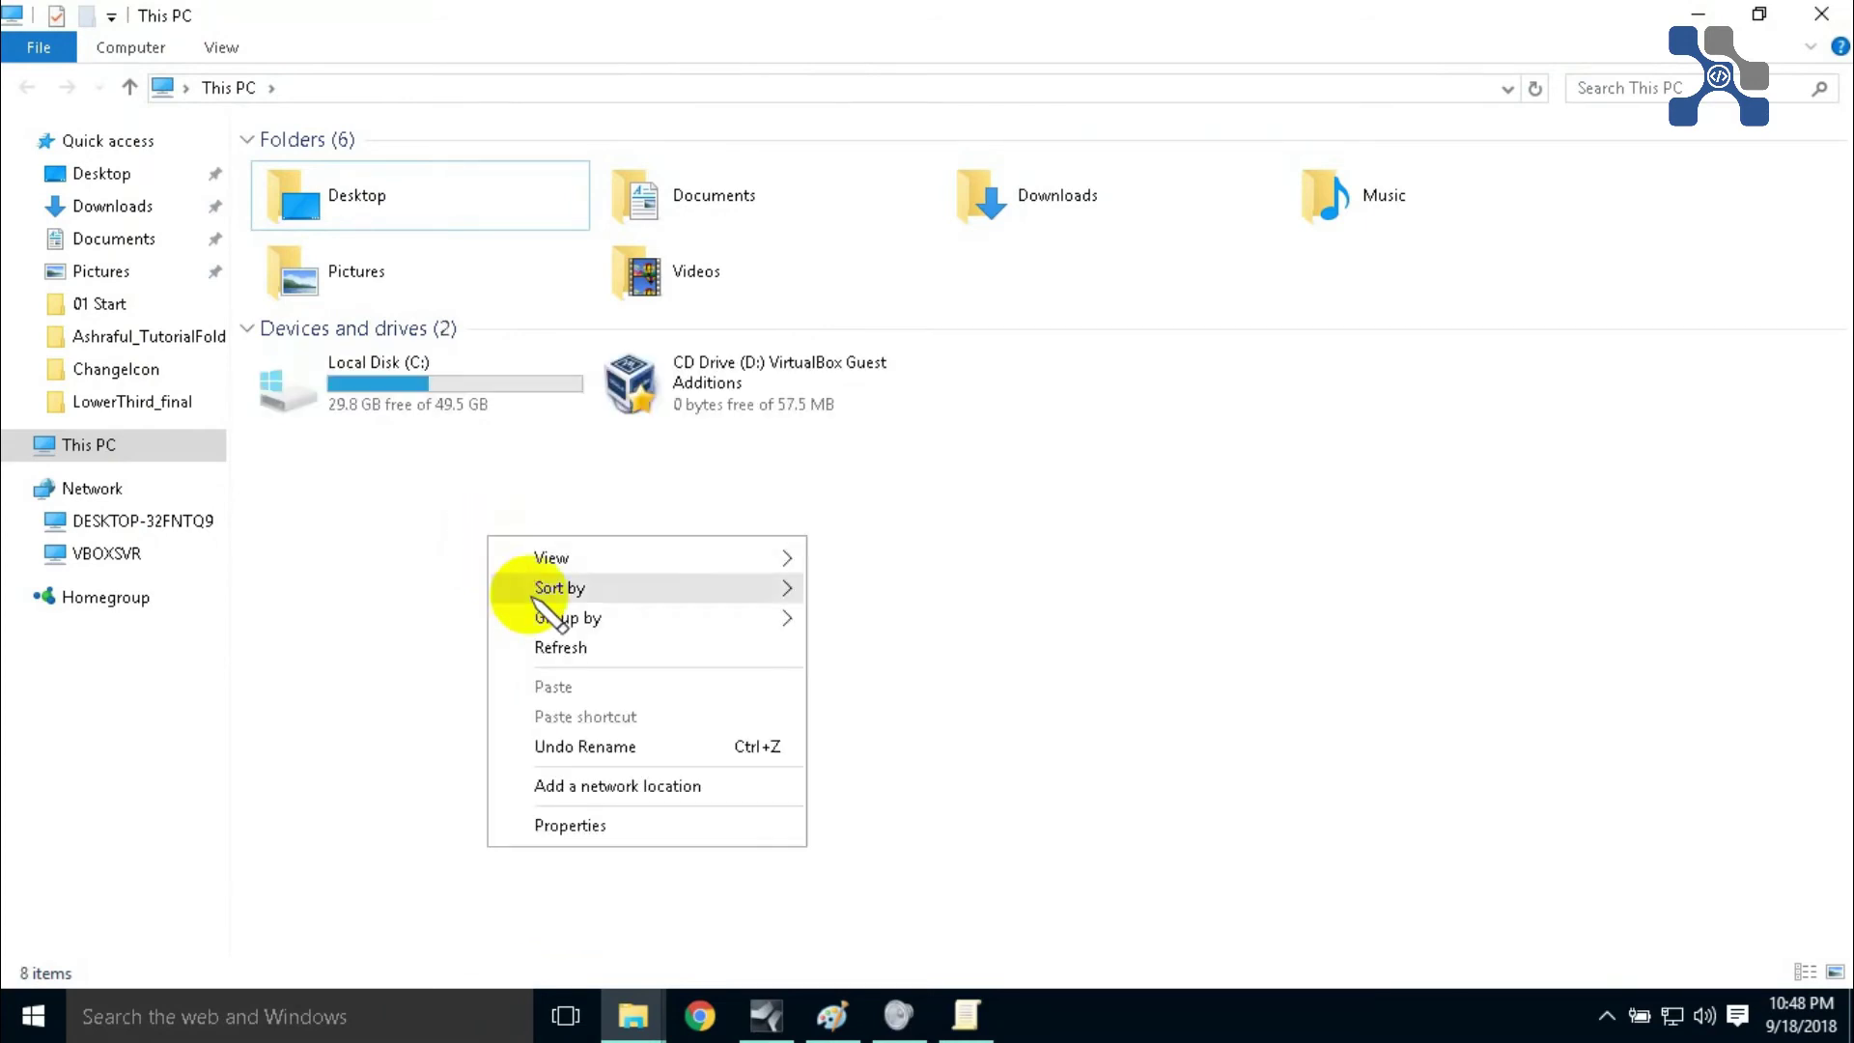
click(561, 648)
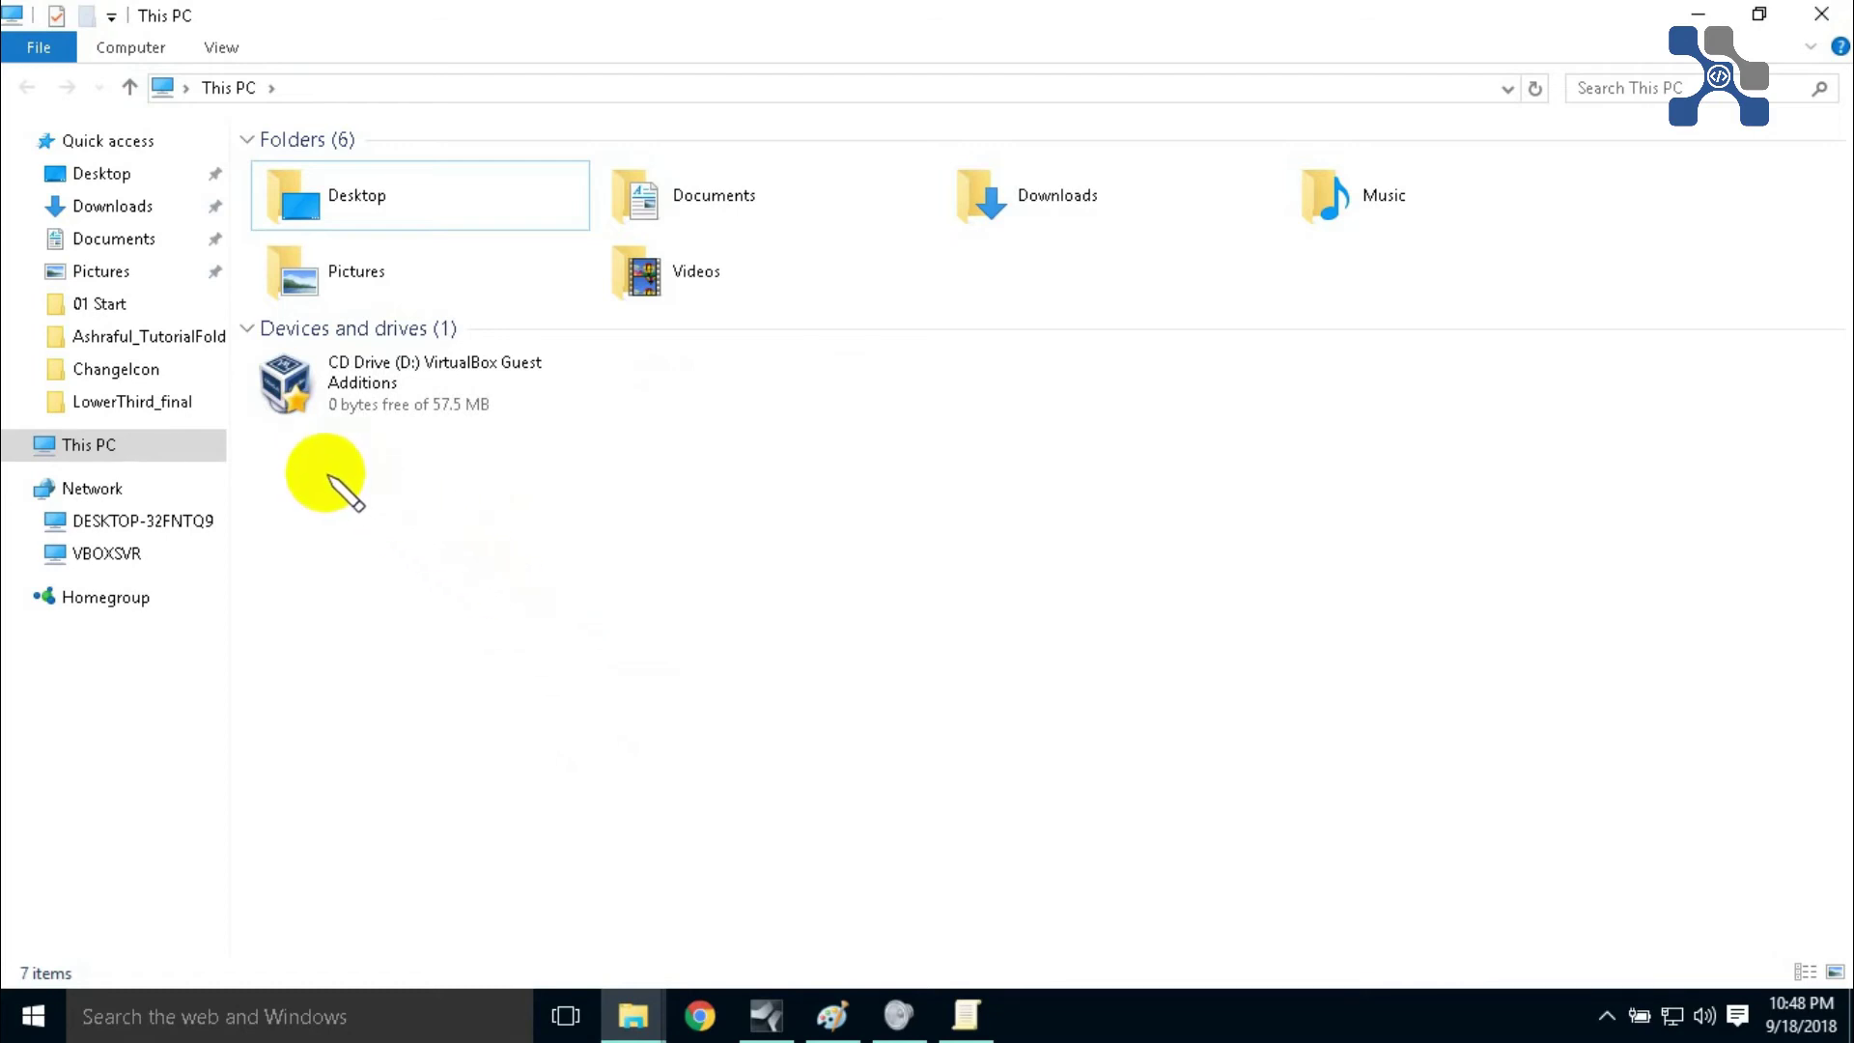
Keep refreshing This PC and check the Devices and drives group for Local Disk (C:)
right_click(361, 502)
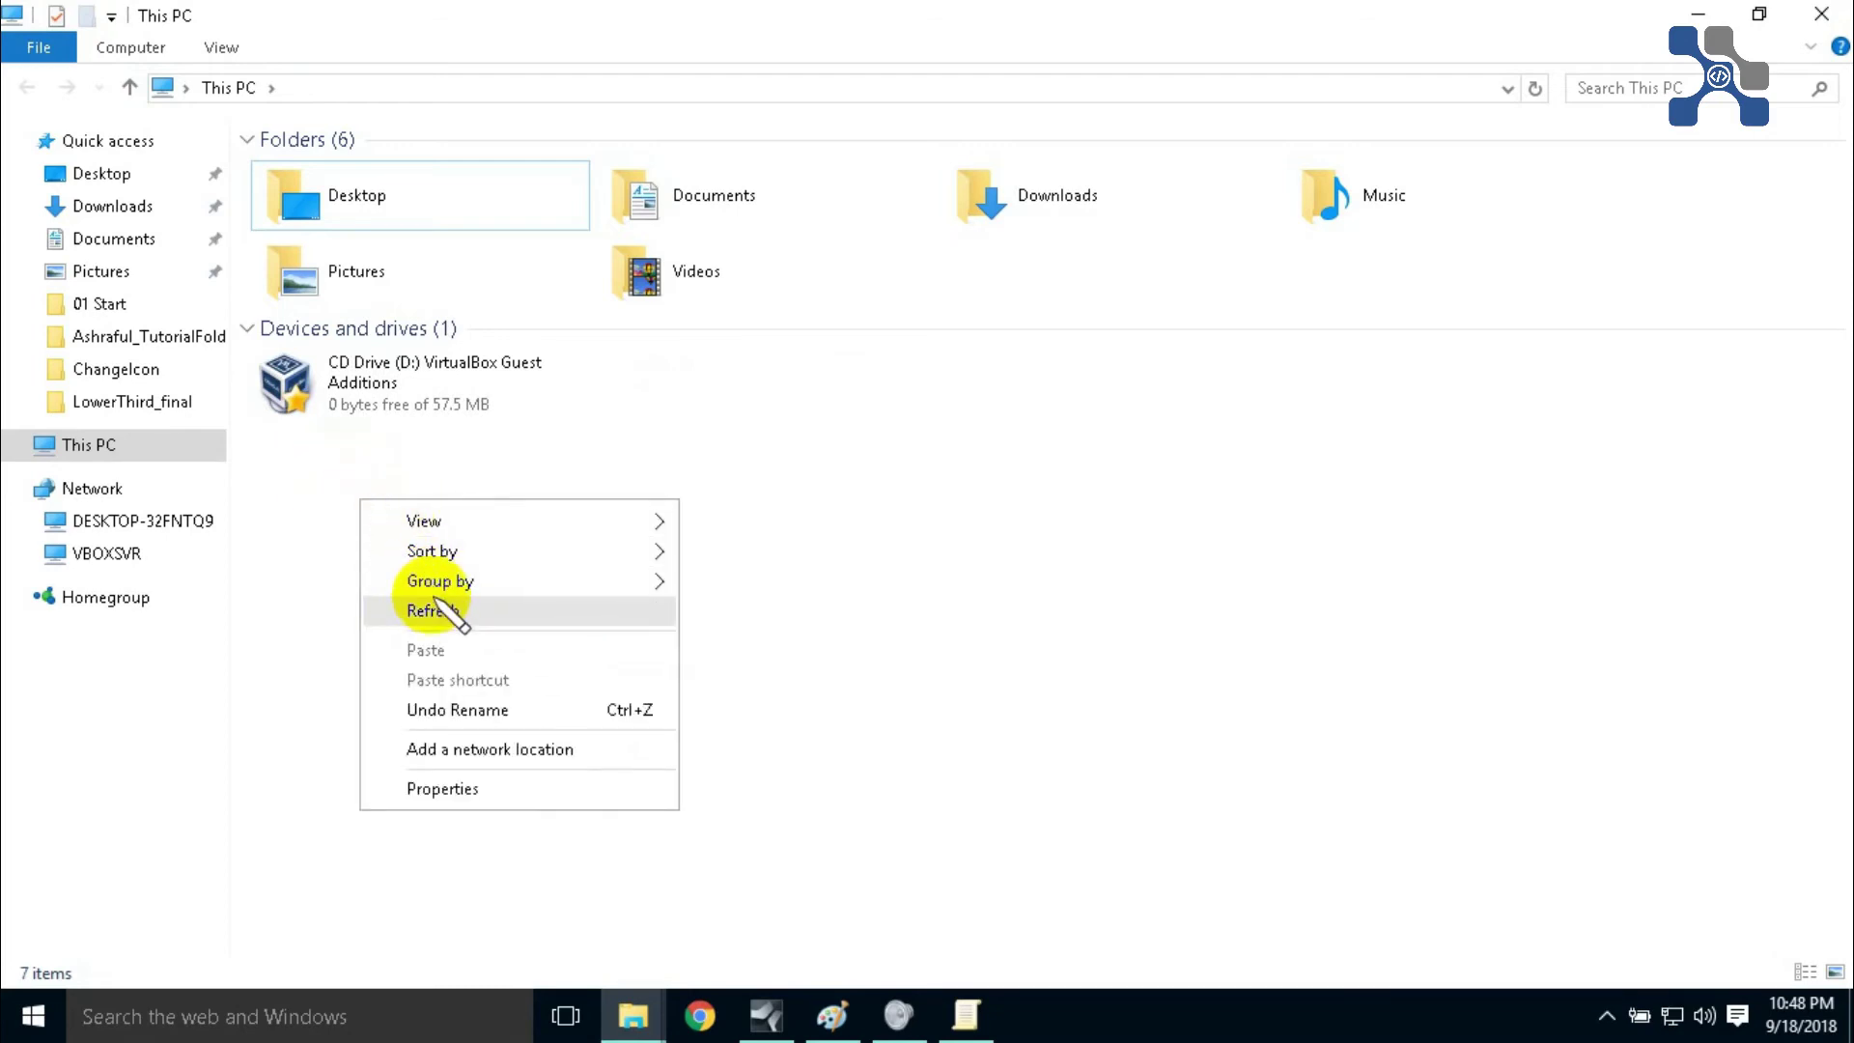
click(432, 608)
right_click(439, 552)
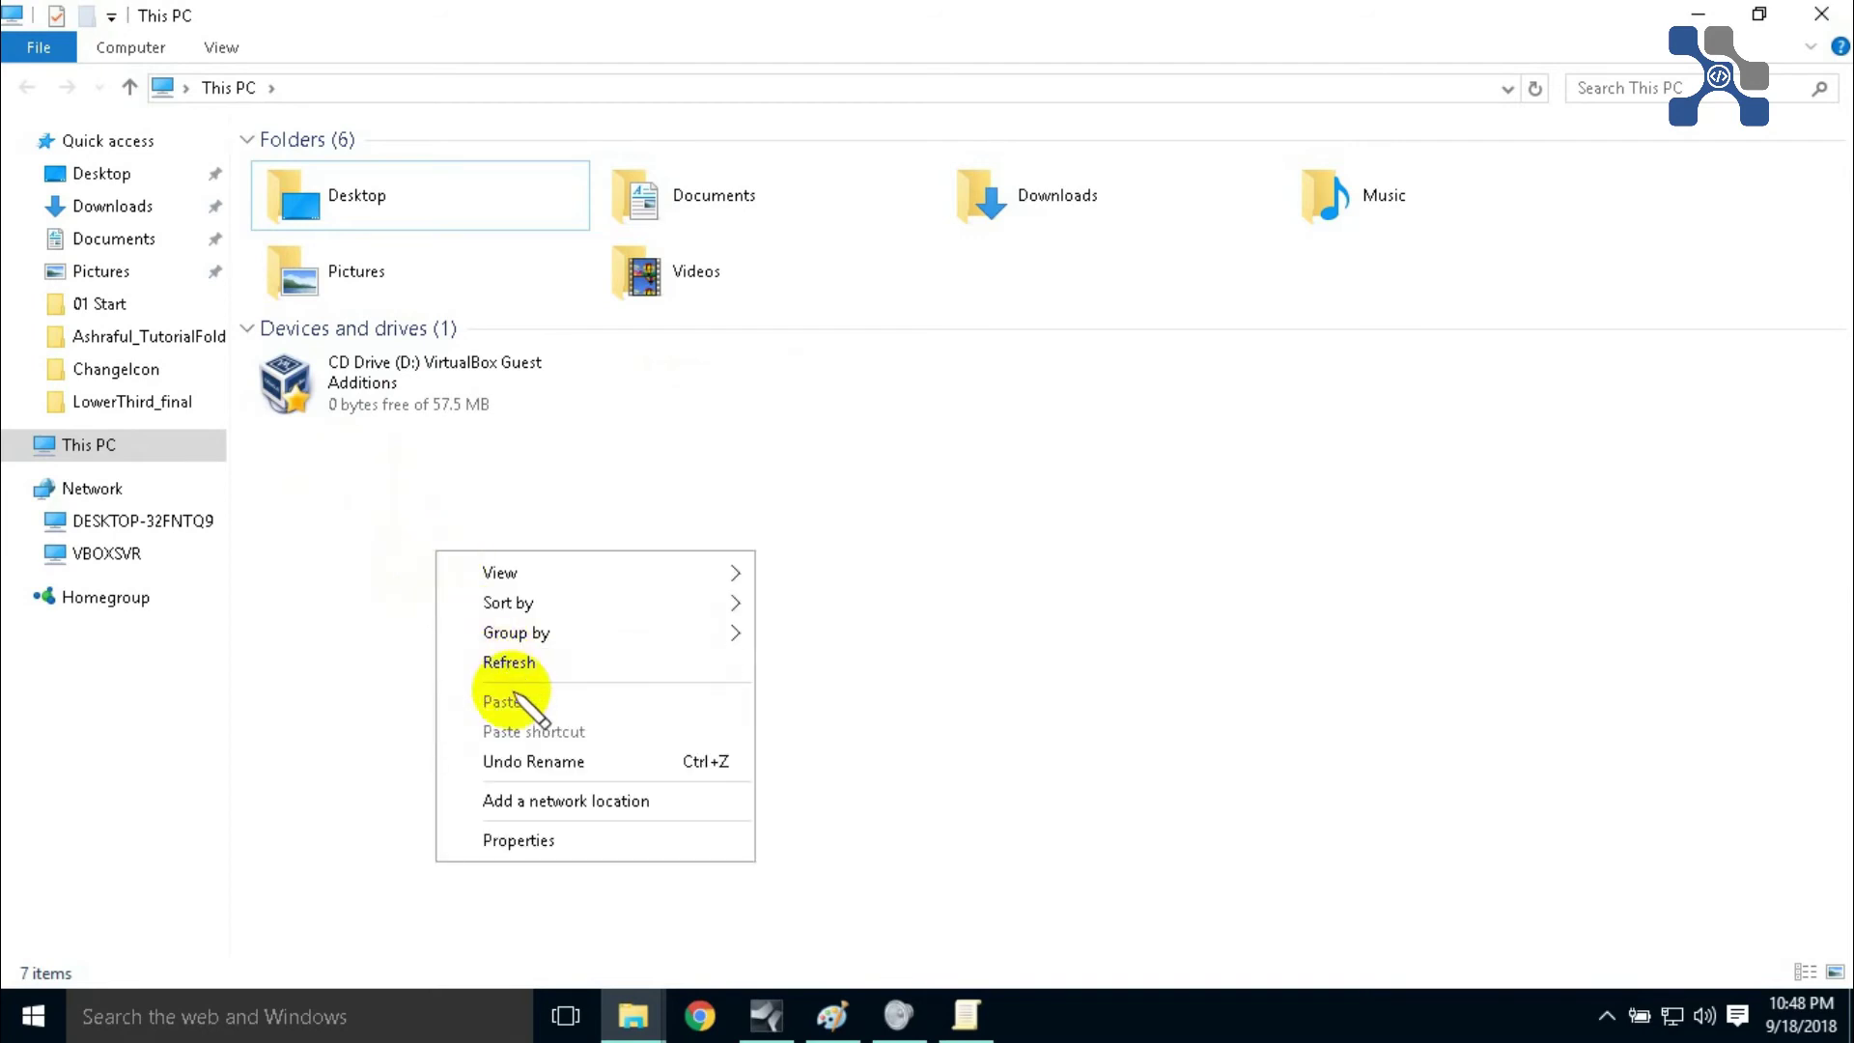
click(509, 665)
right_click(440, 579)
click(505, 692)
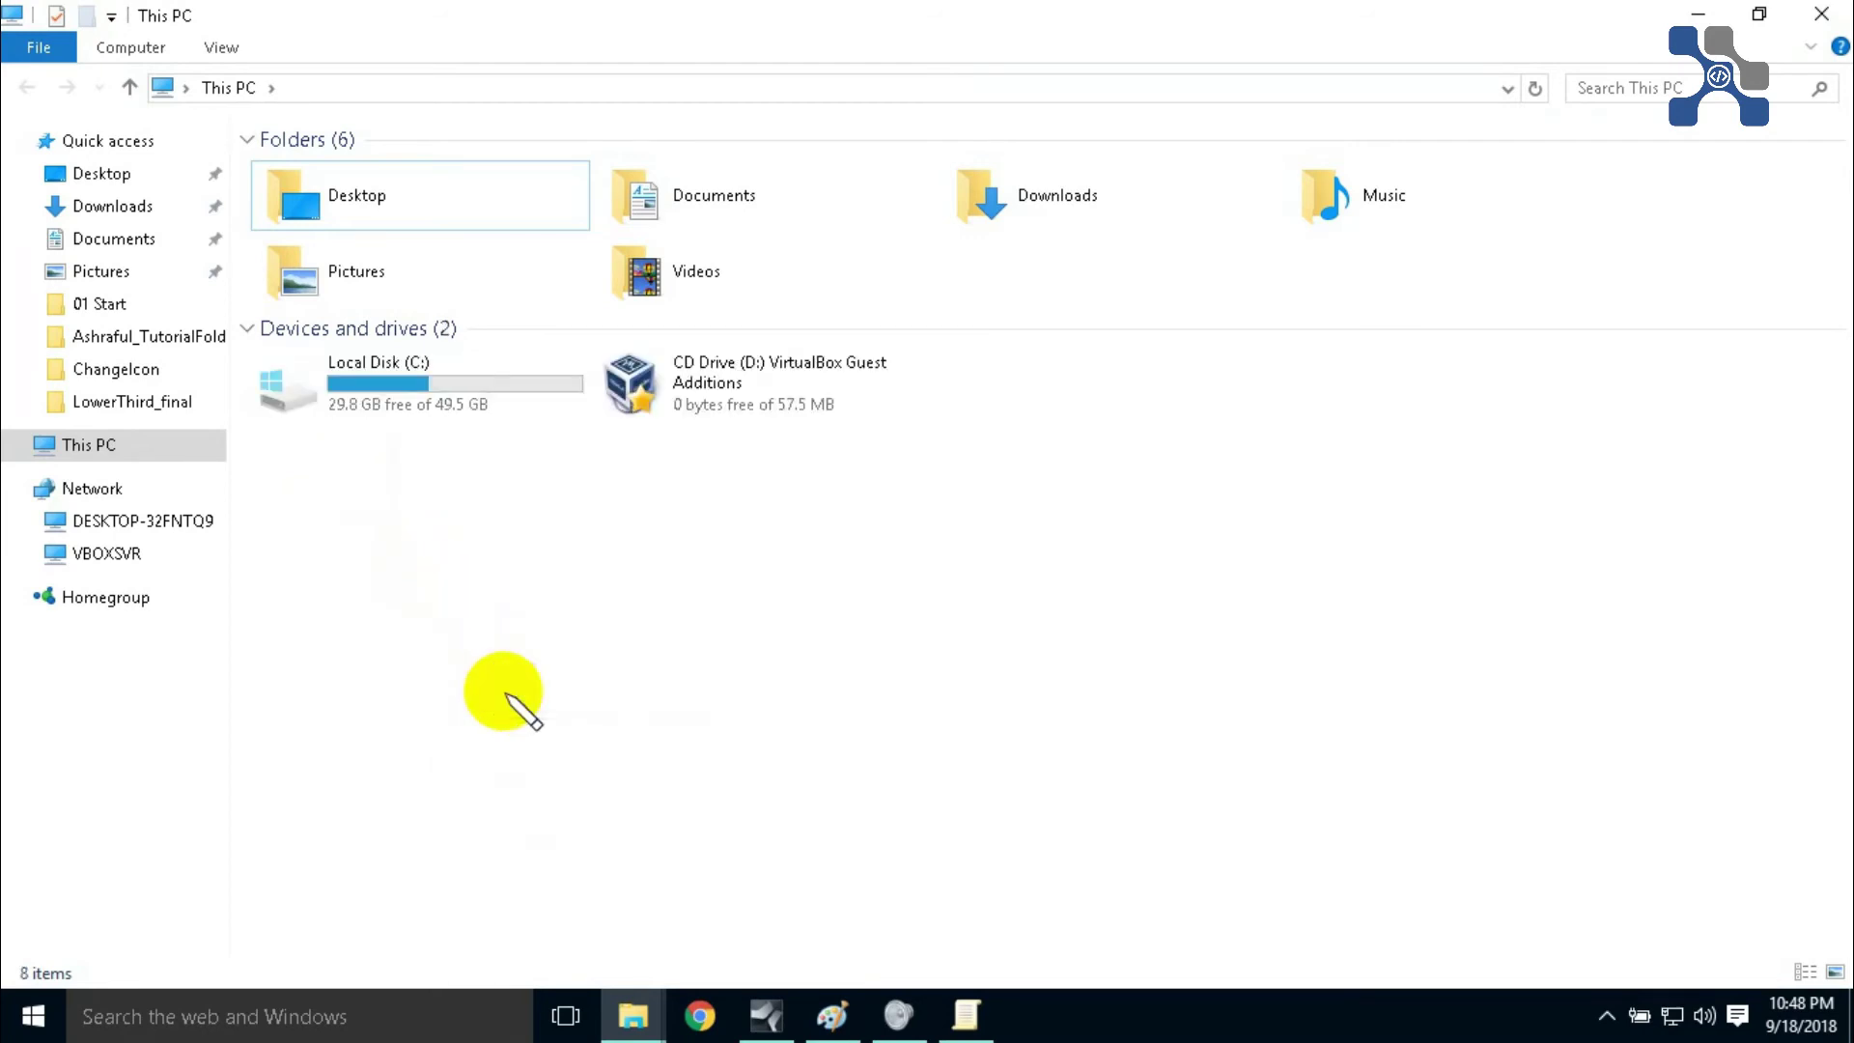
right_click(347, 483)
click(391, 587)
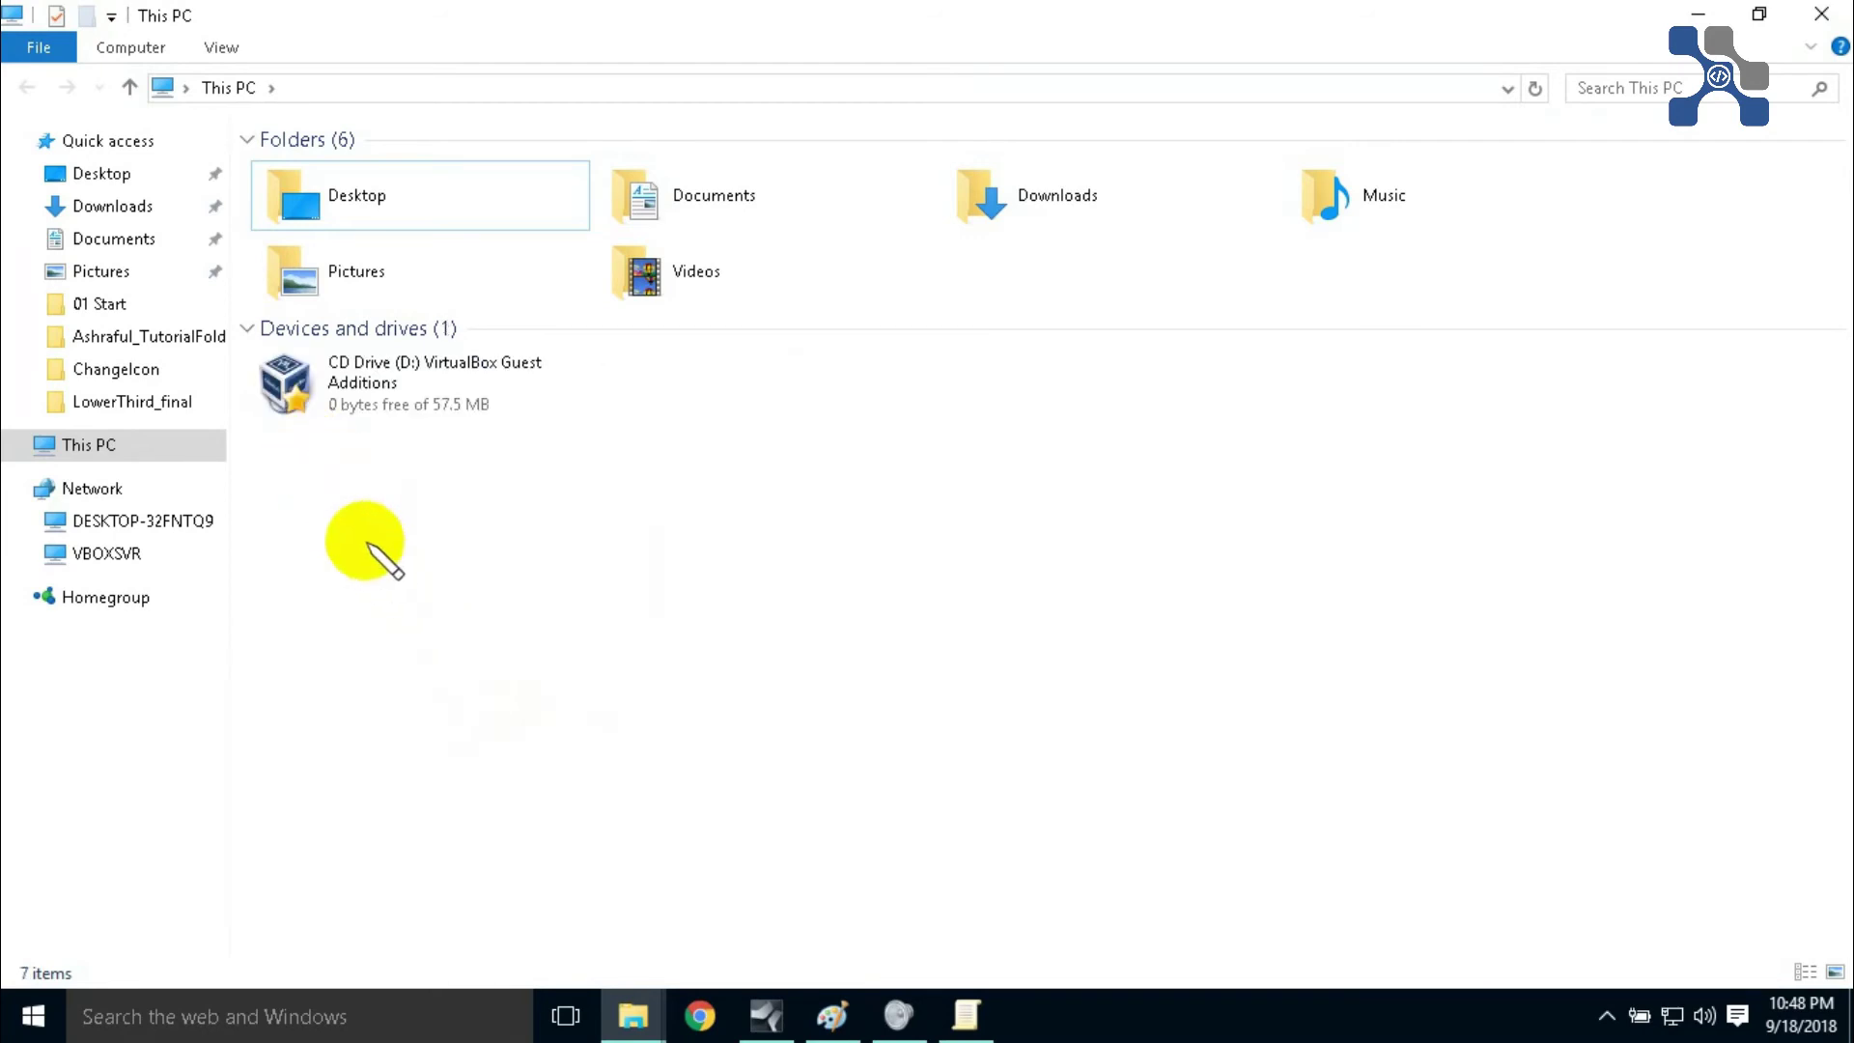
right_click(443, 634)
click(505, 745)
right_click(404, 627)
click(488, 739)
right_click(437, 583)
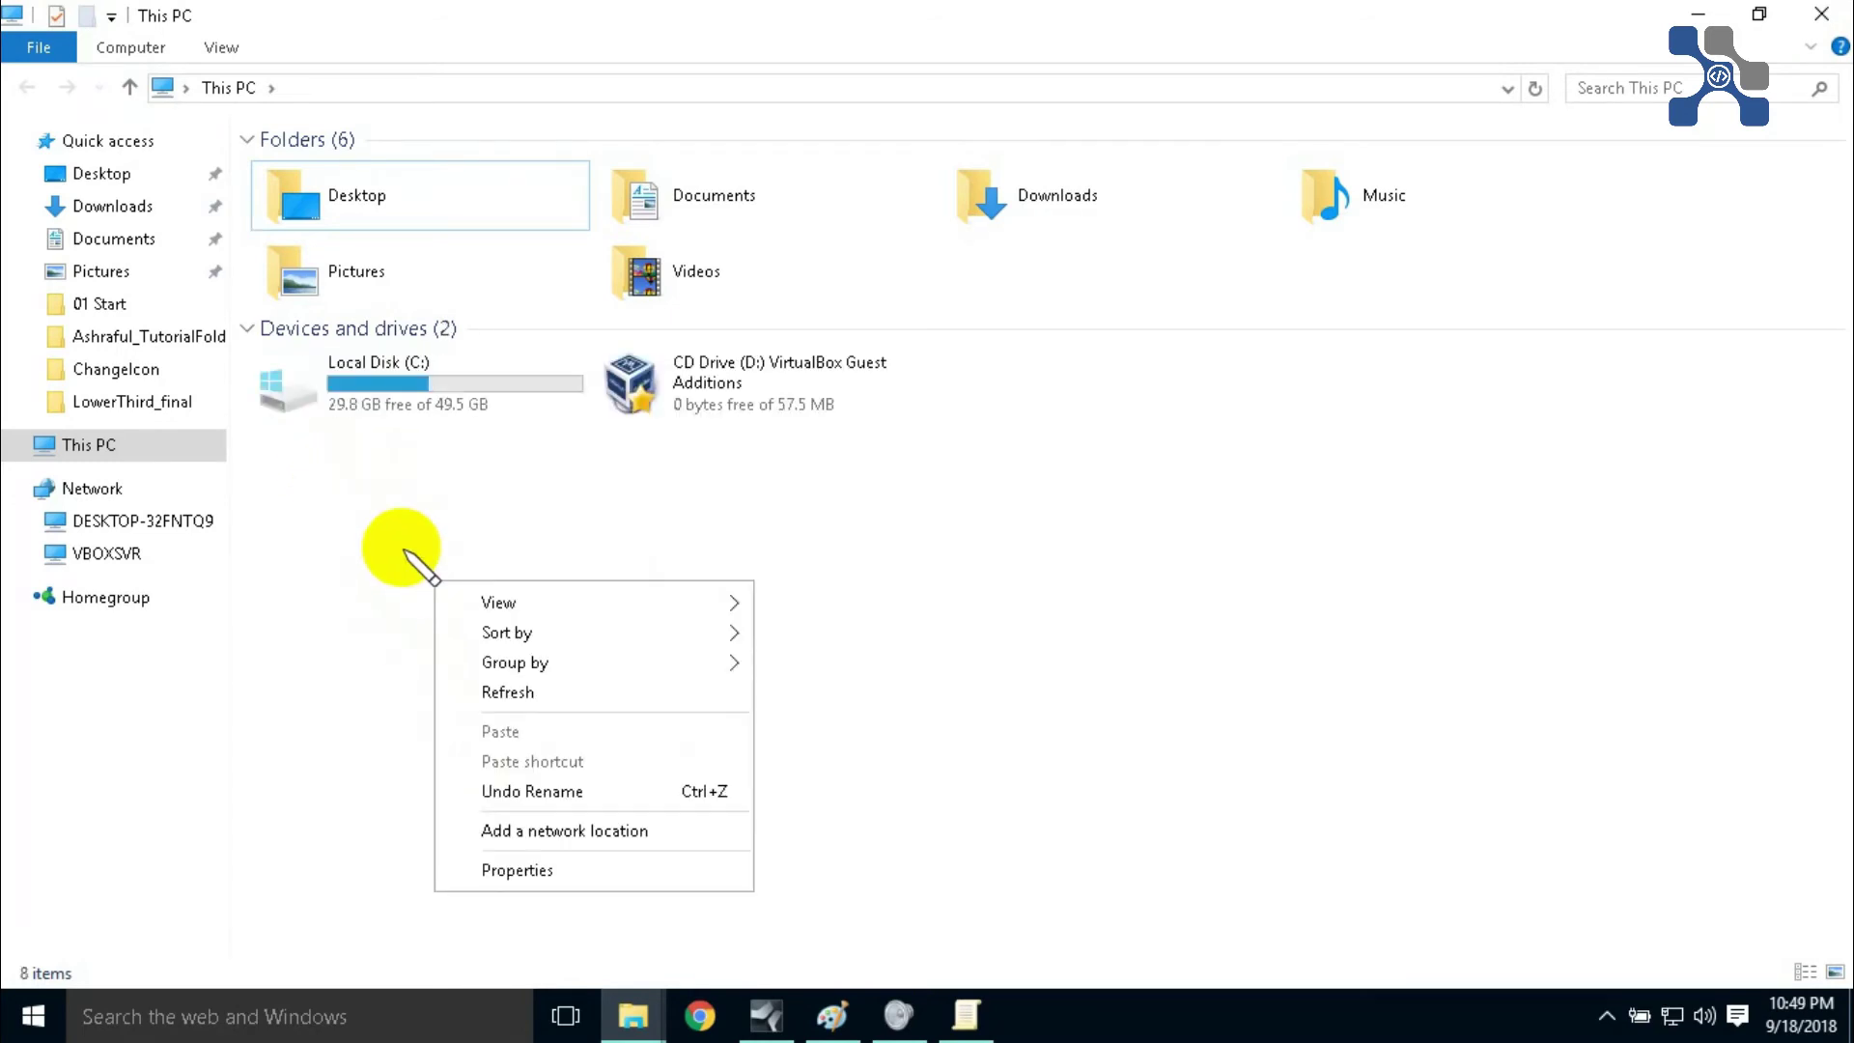
click(404, 552)
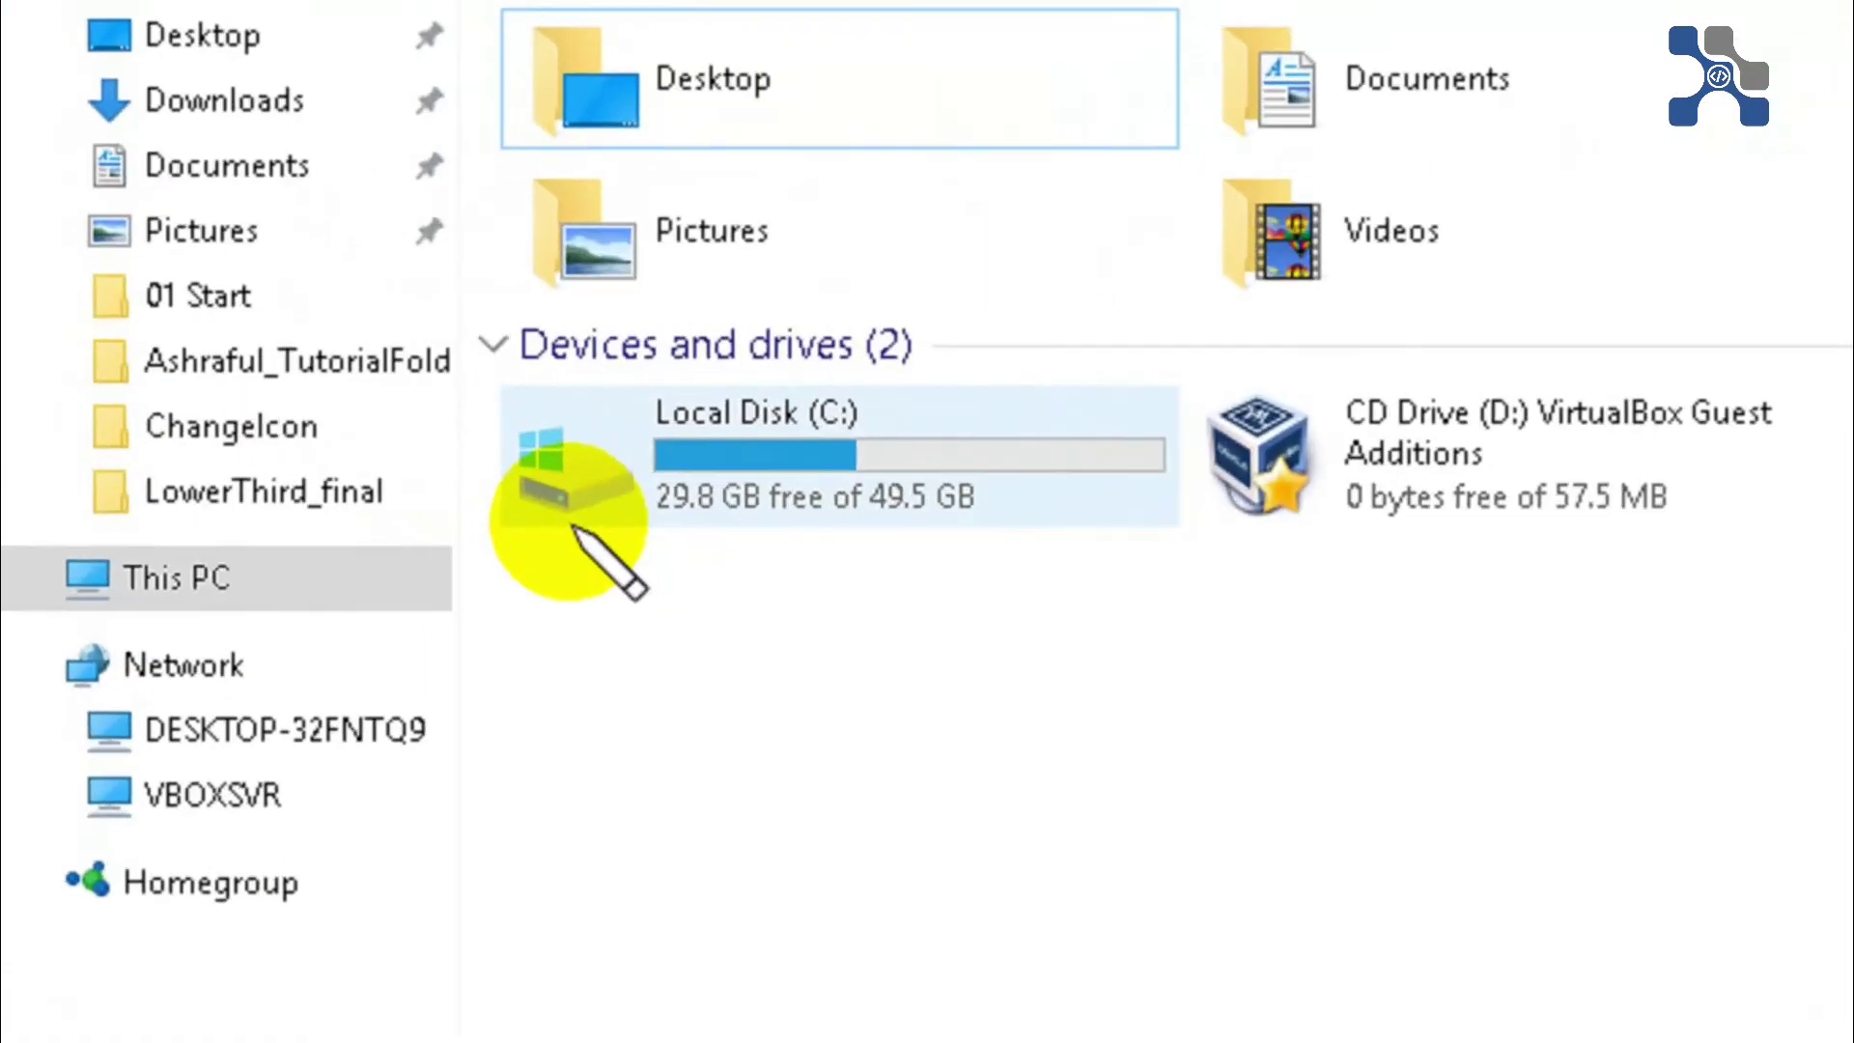
mouse_move(290, 396)
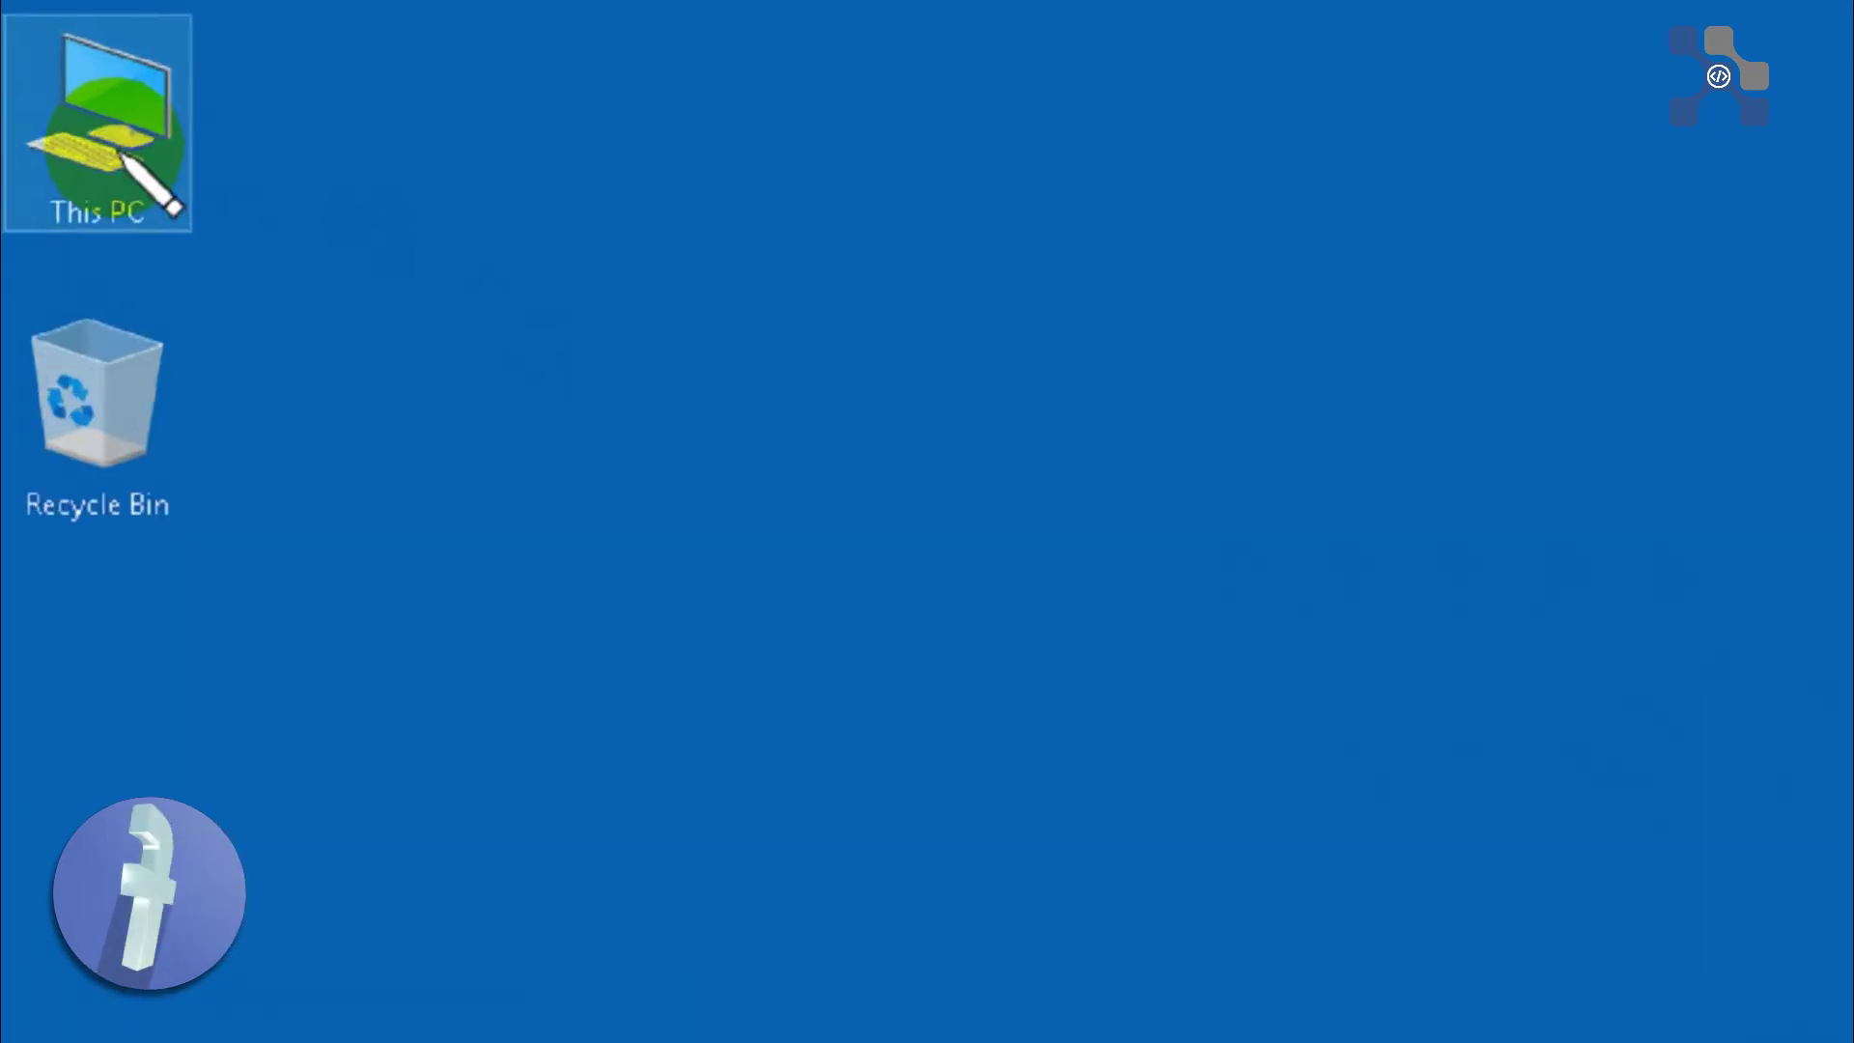
Open This PC from the desktop and maximize its window
right_click(136, 170)
click(176, 198)
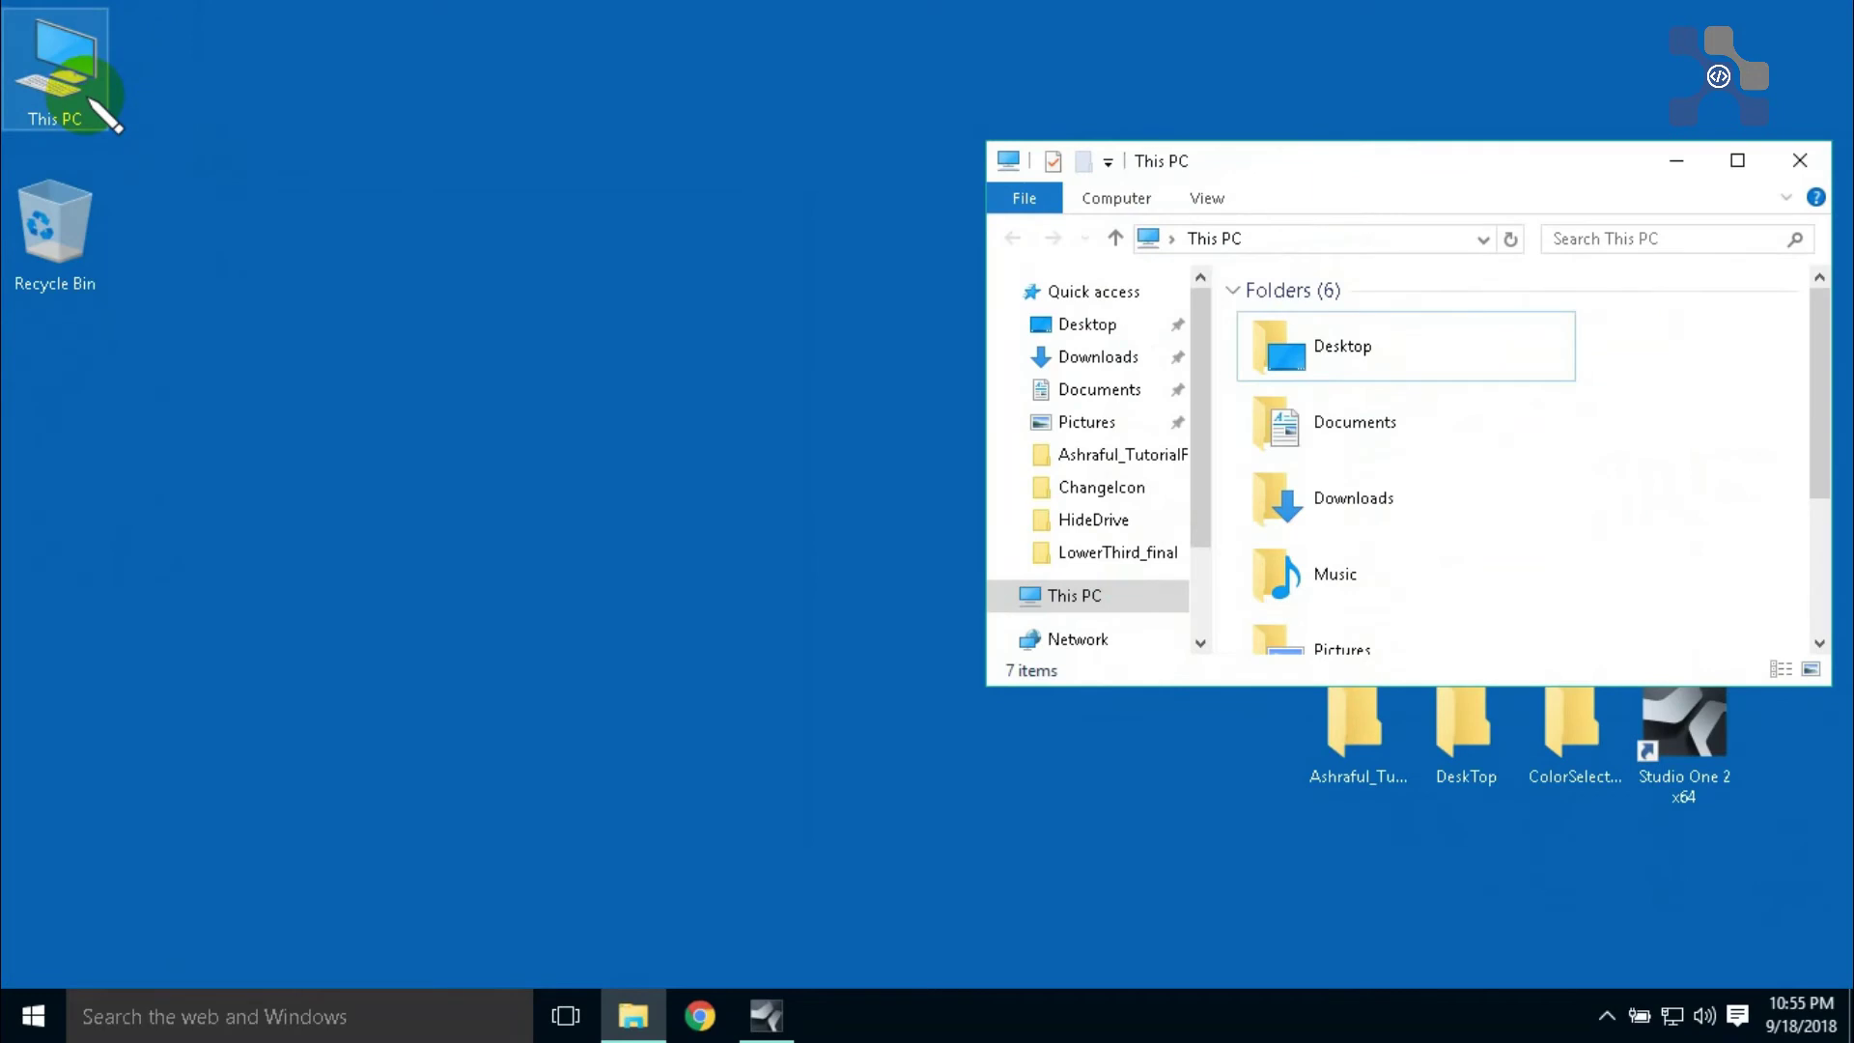
double_click(1361, 166)
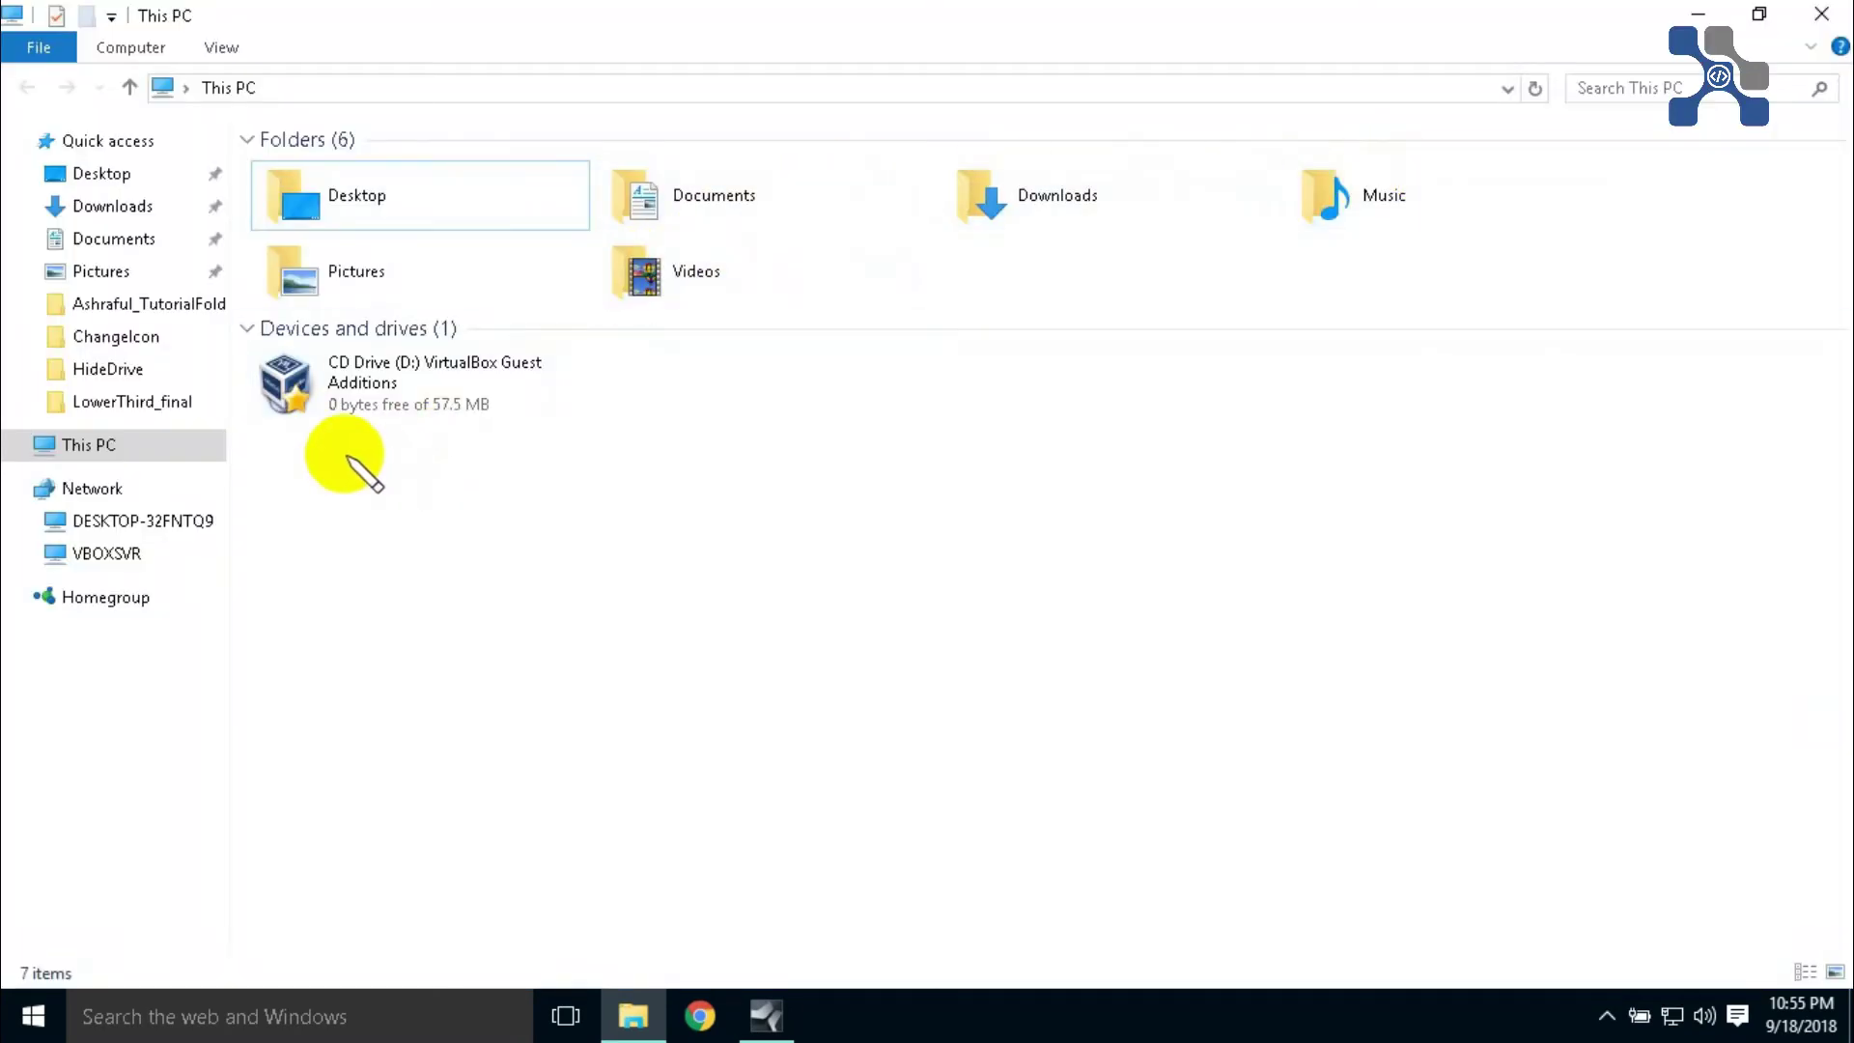
Refresh the reopened This PC window several times to check whether the C: drive stays hidden
right_click(373, 517)
right_click(390, 563)
click(461, 675)
right_click(389, 578)
click(465, 682)
right_click(406, 544)
click(473, 651)
right_click(378, 527)
click(473, 637)
right_click(385, 527)
click(480, 643)
right_click(415, 556)
click(496, 664)
right_click(406, 537)
click(483, 649)
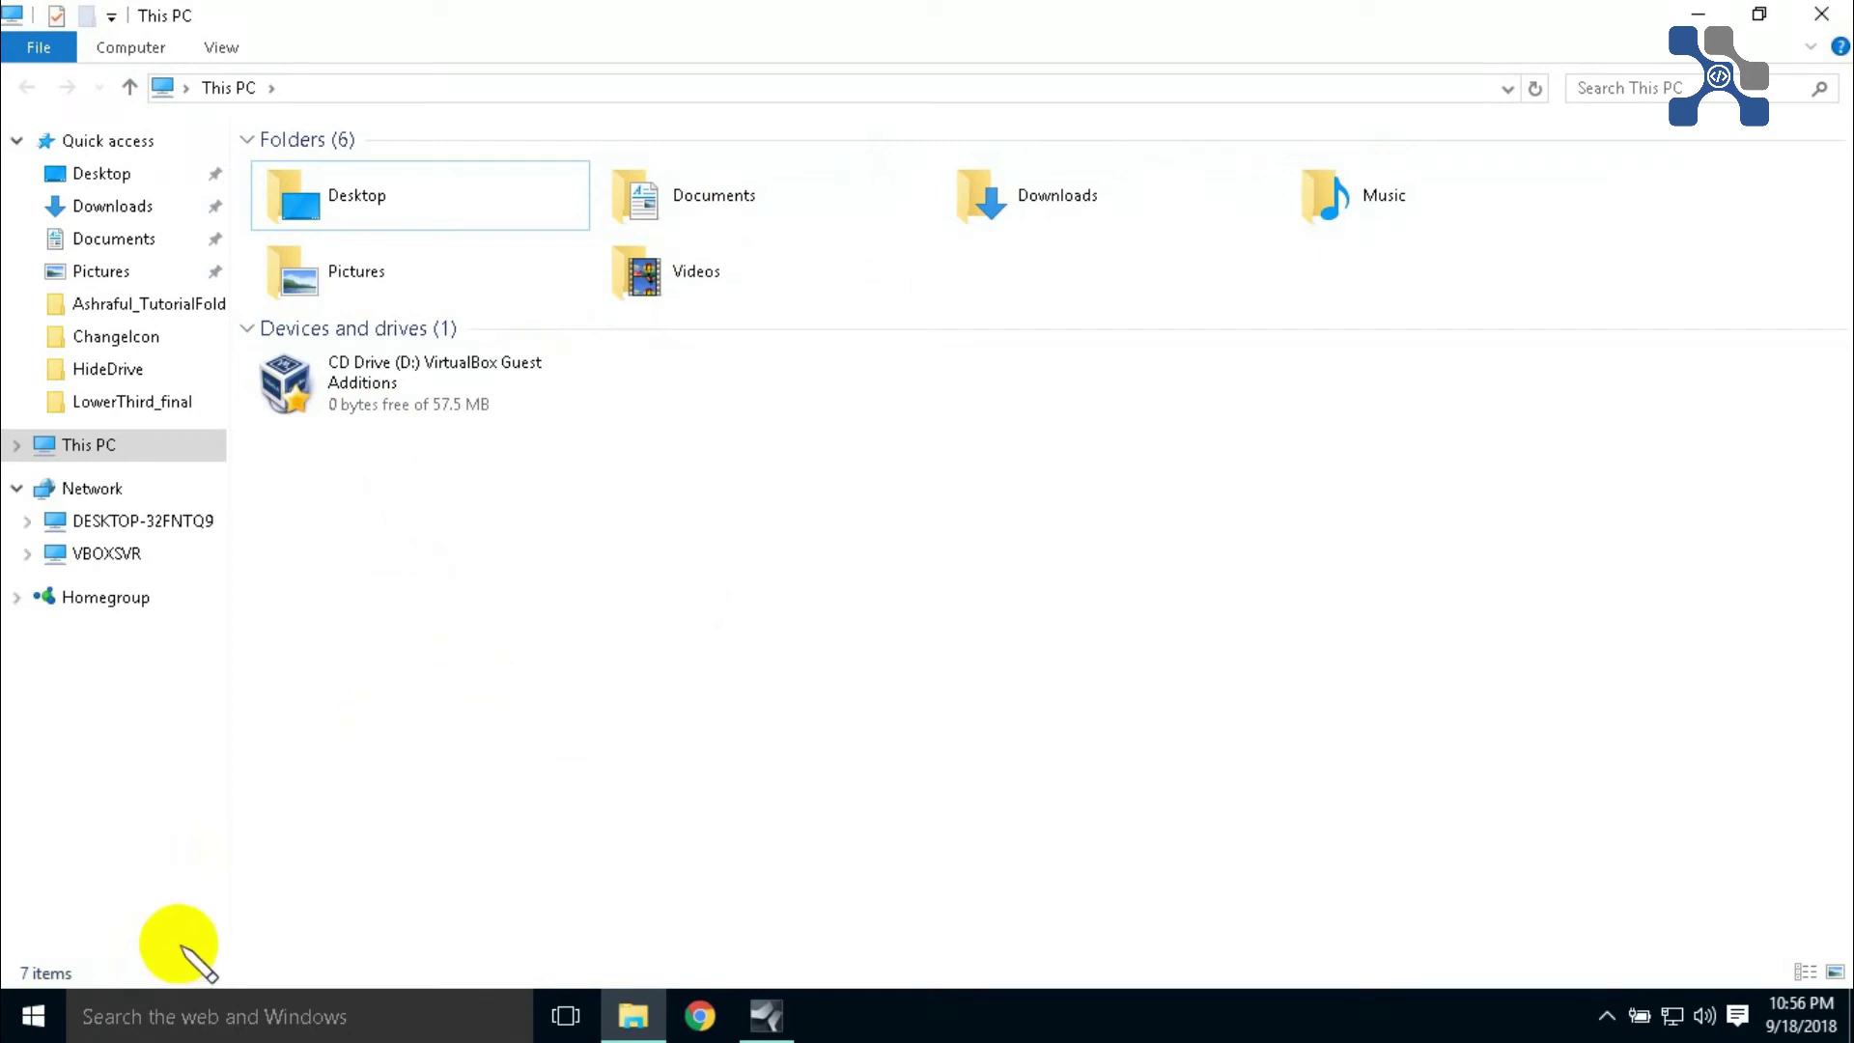
Launch the Local Group Policy Editor by running gpedit.msc and maximize its window
key(super+r)
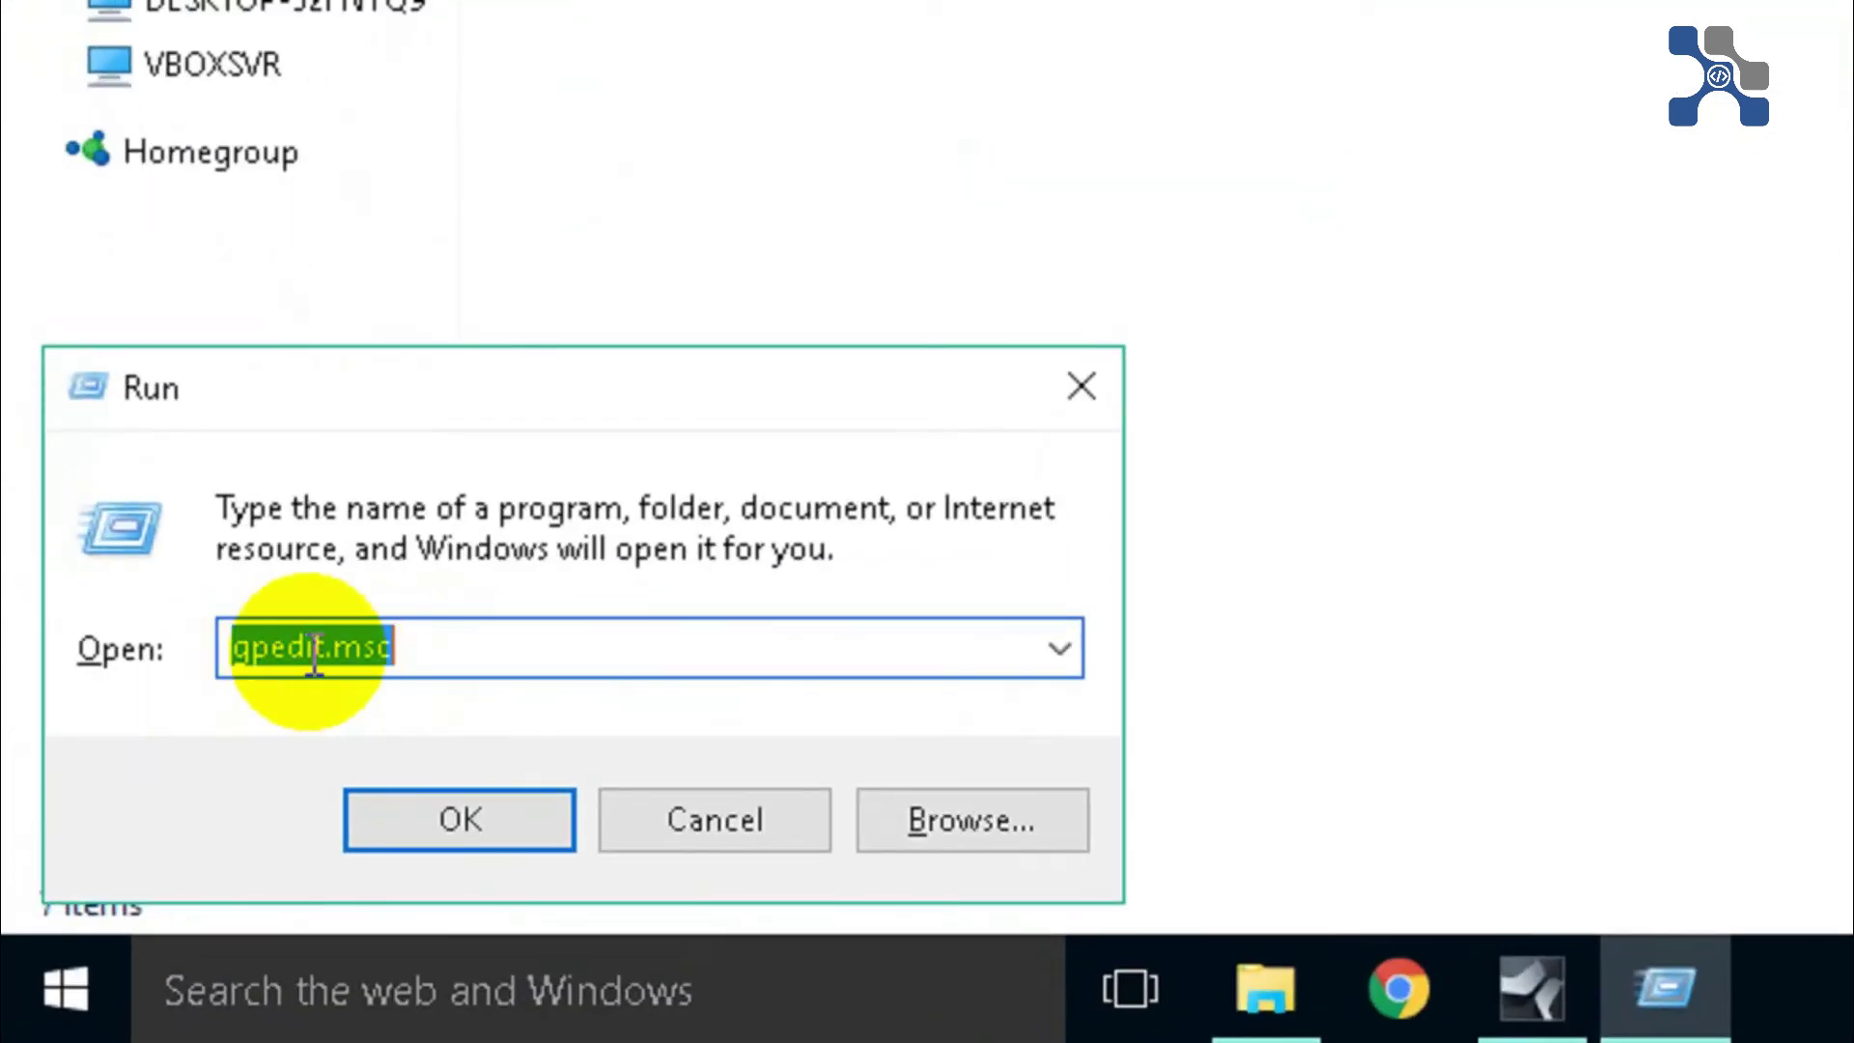
click(442, 815)
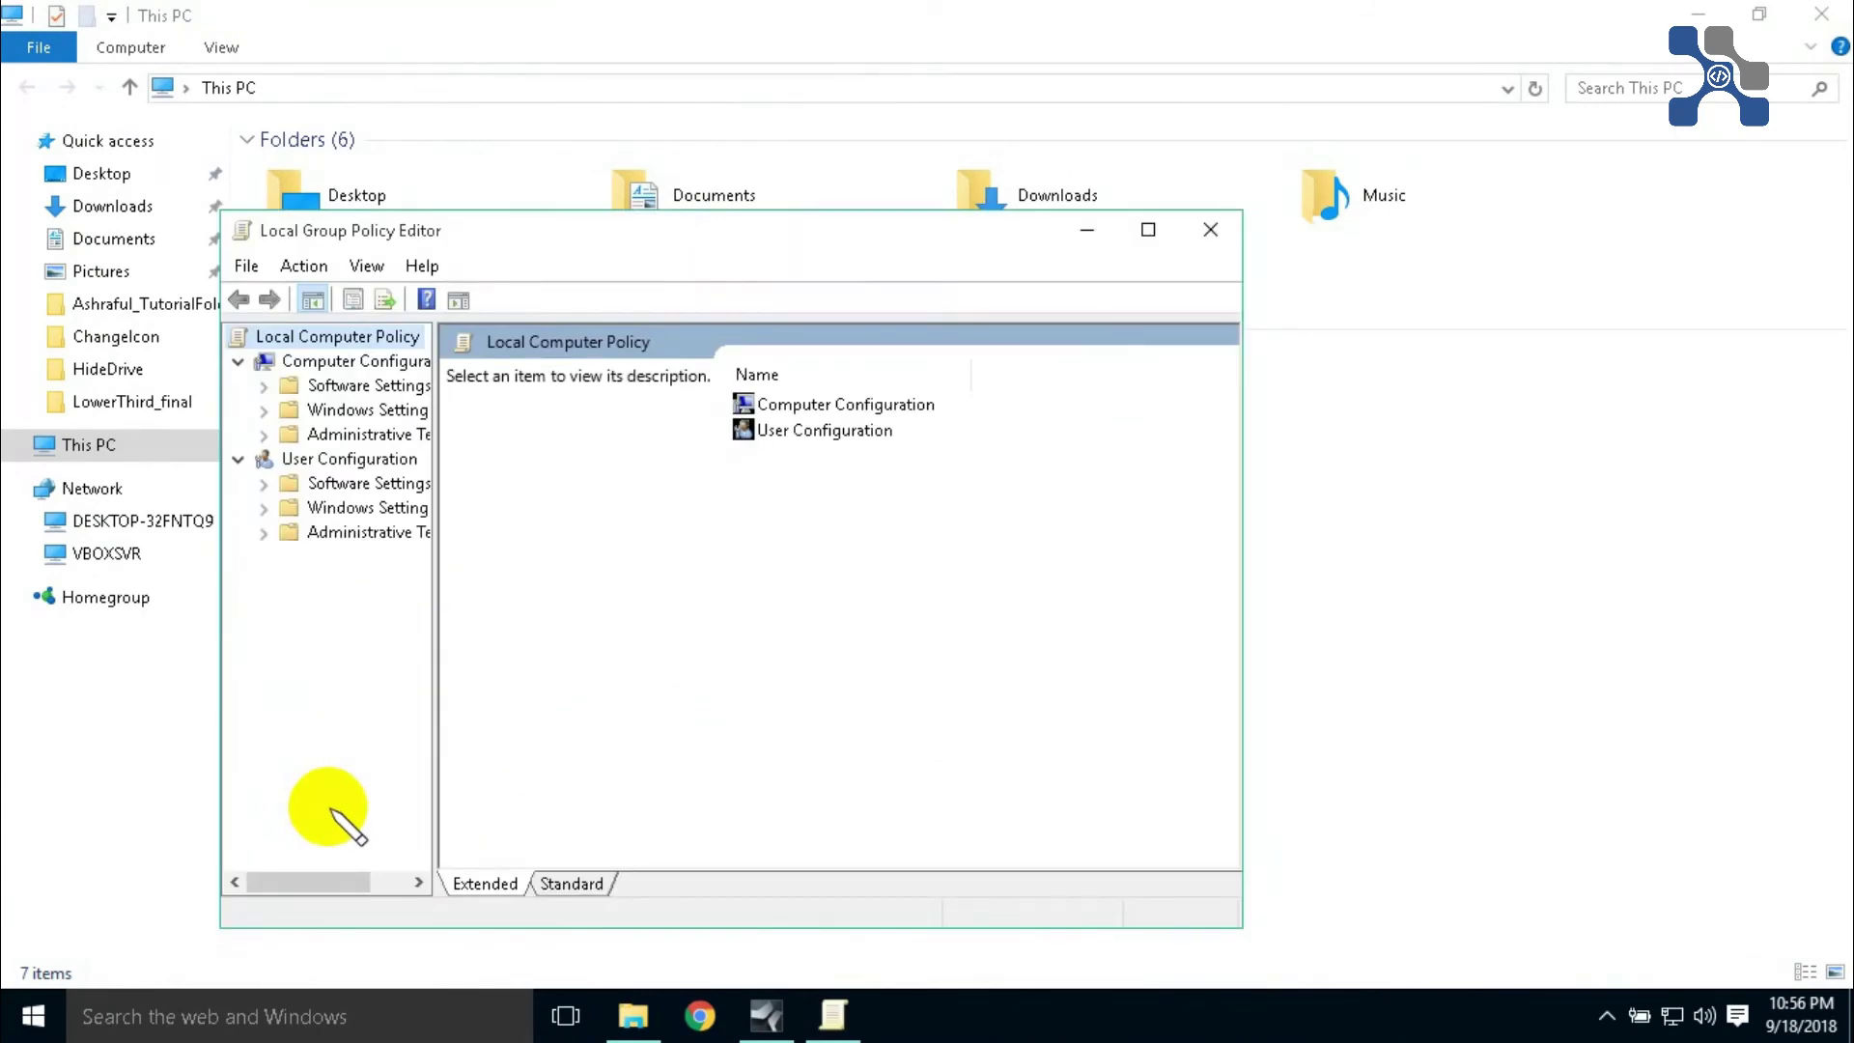
click(1146, 206)
click(1148, 231)
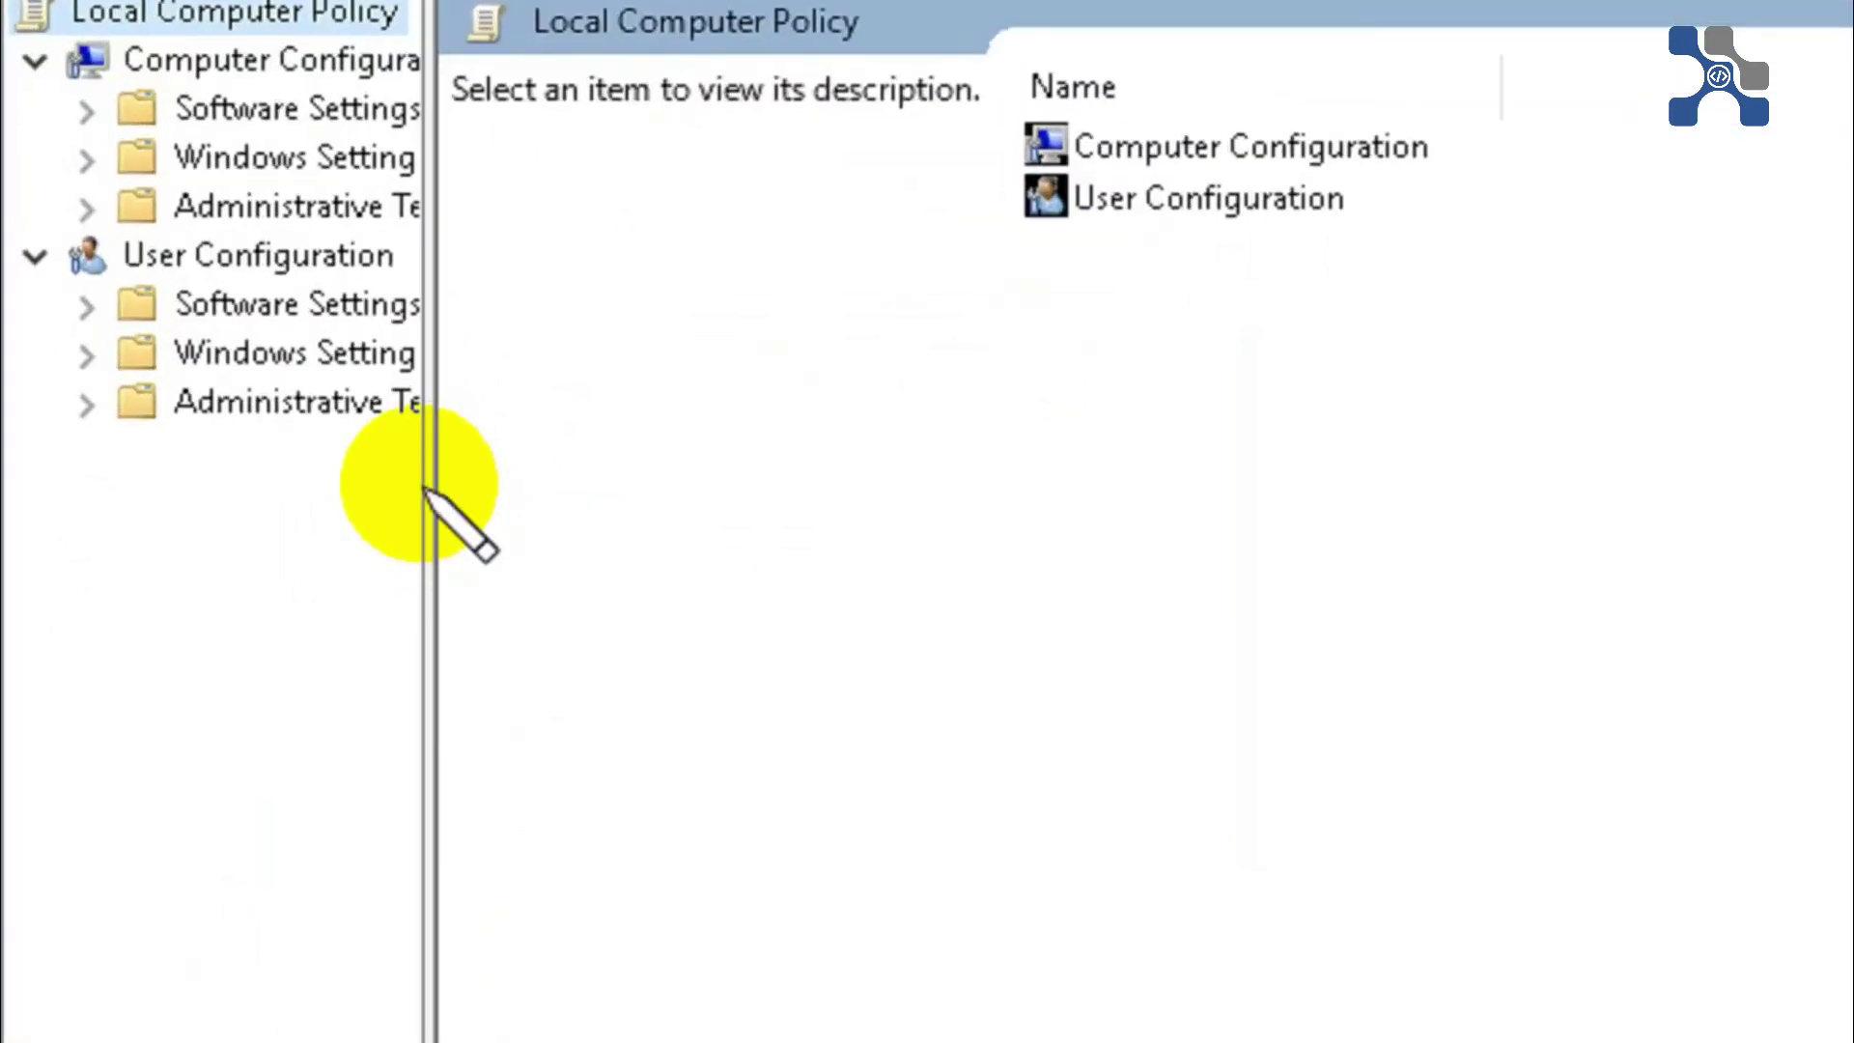
Widen the policy tree and go to User Configuration > Administrative Templates > Windows Components > File Explorer
drag(428, 488, 741, 488)
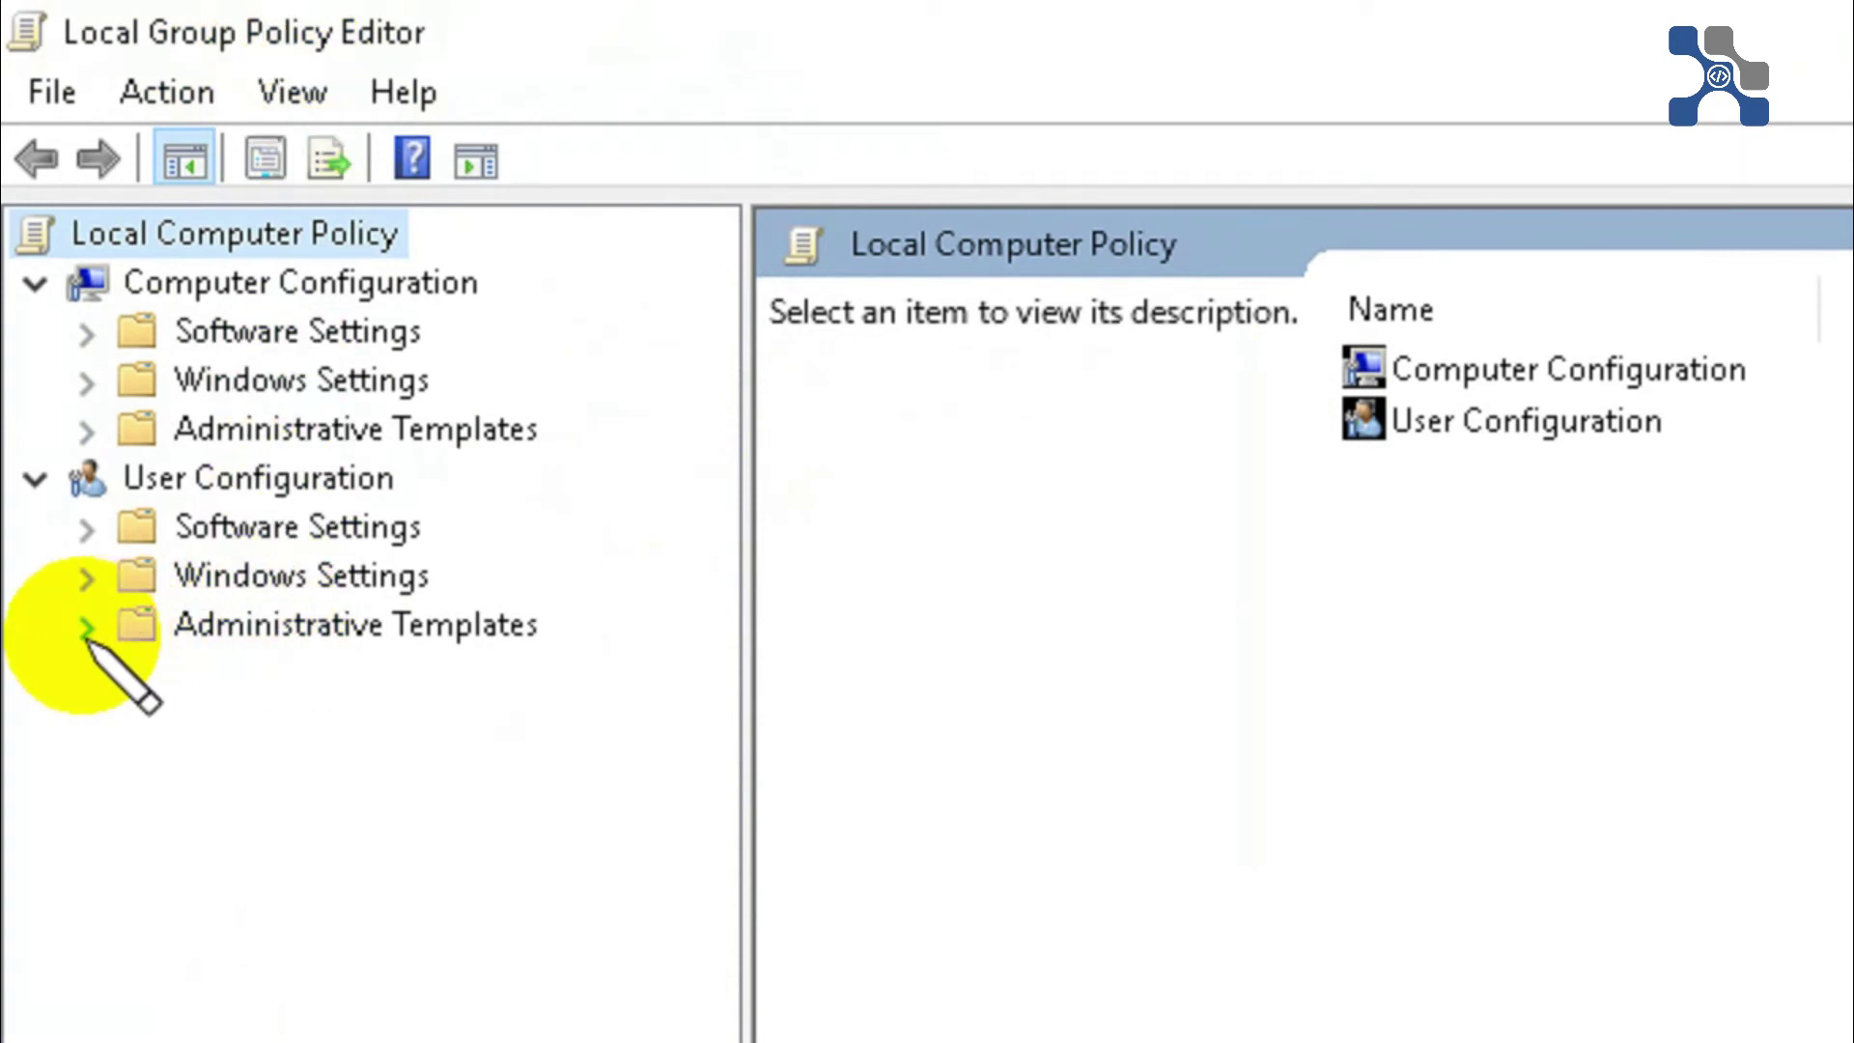
click(86, 627)
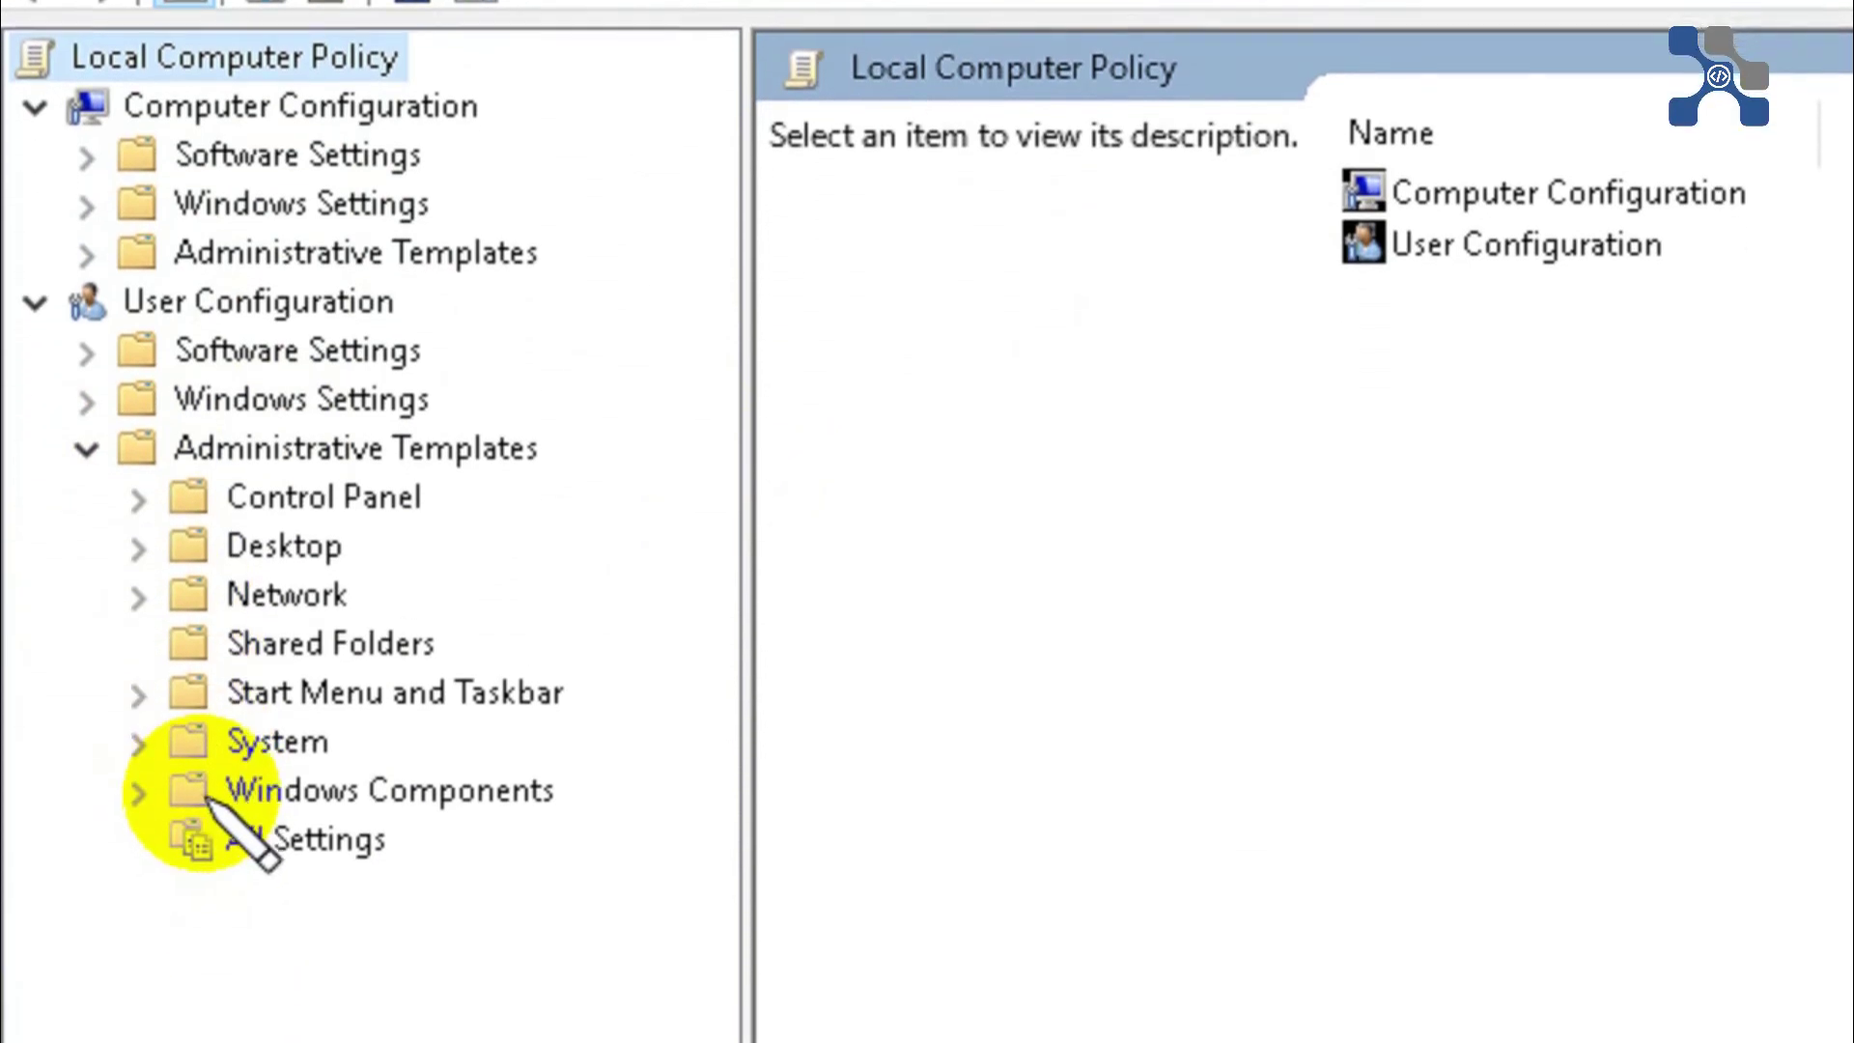
click(138, 779)
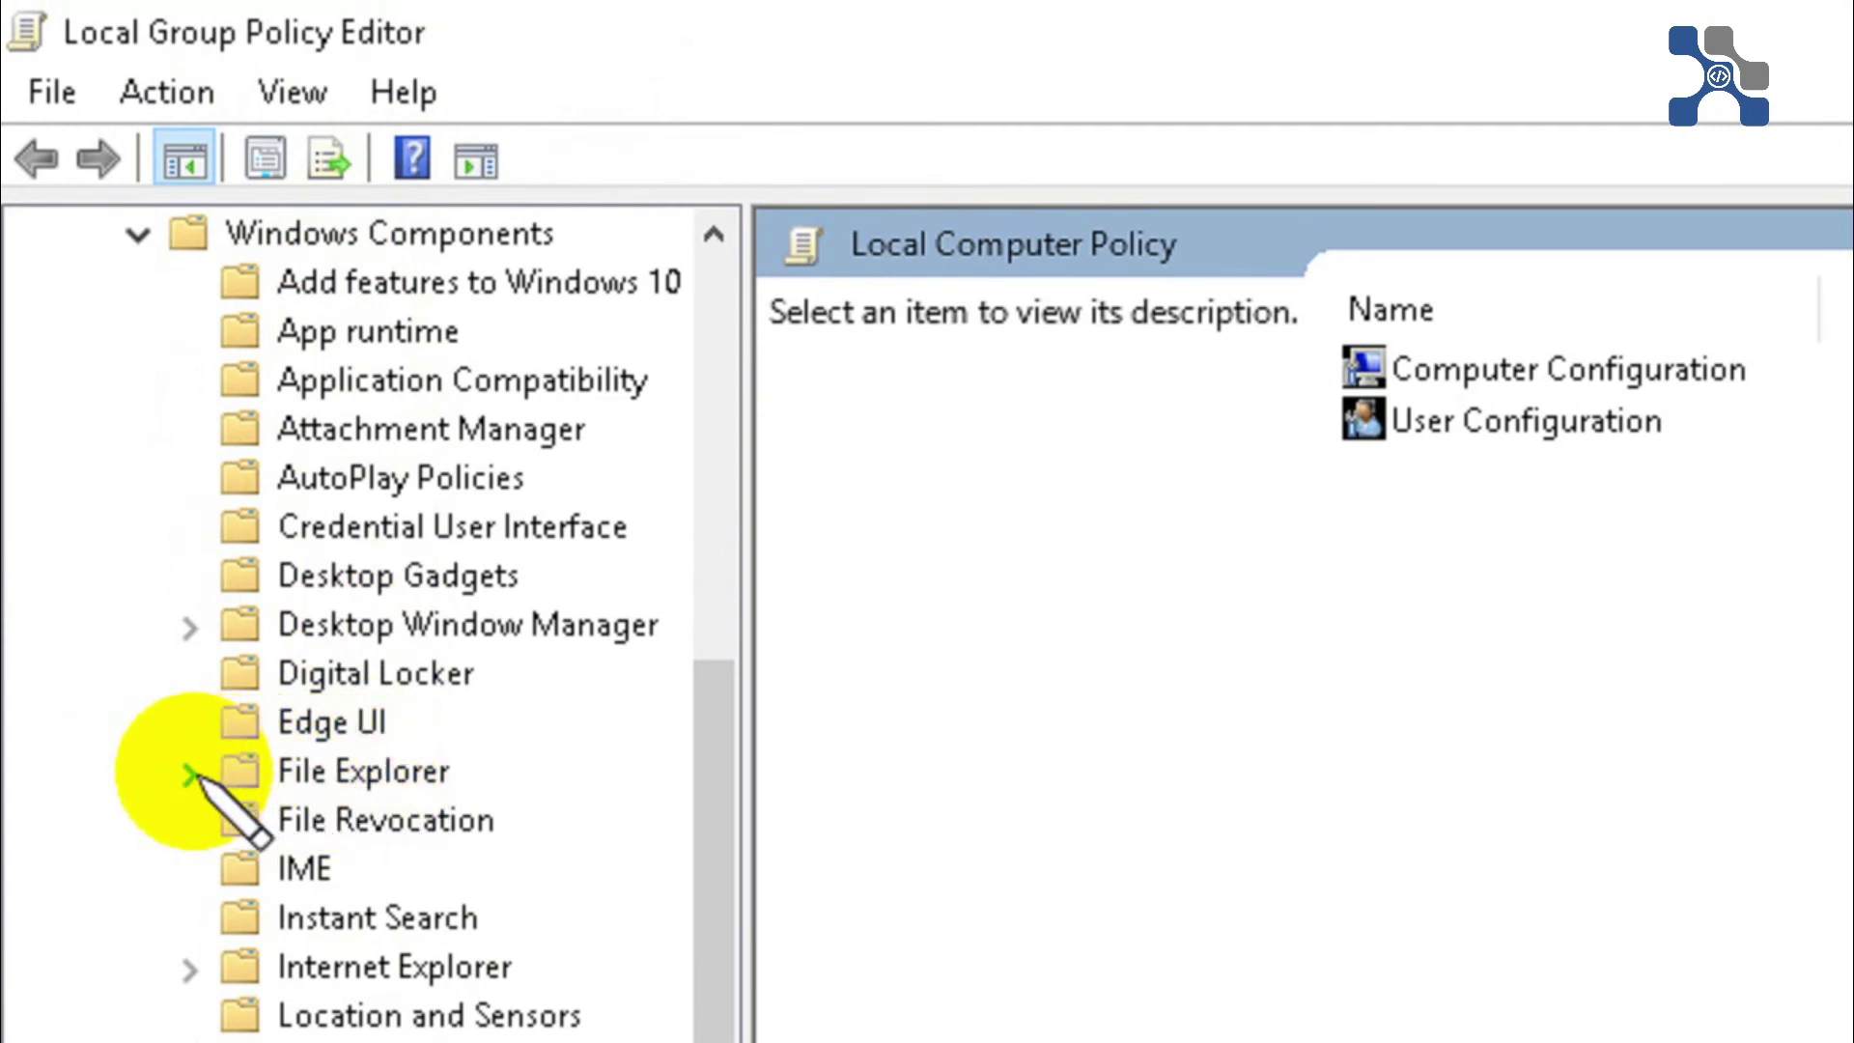
click(191, 773)
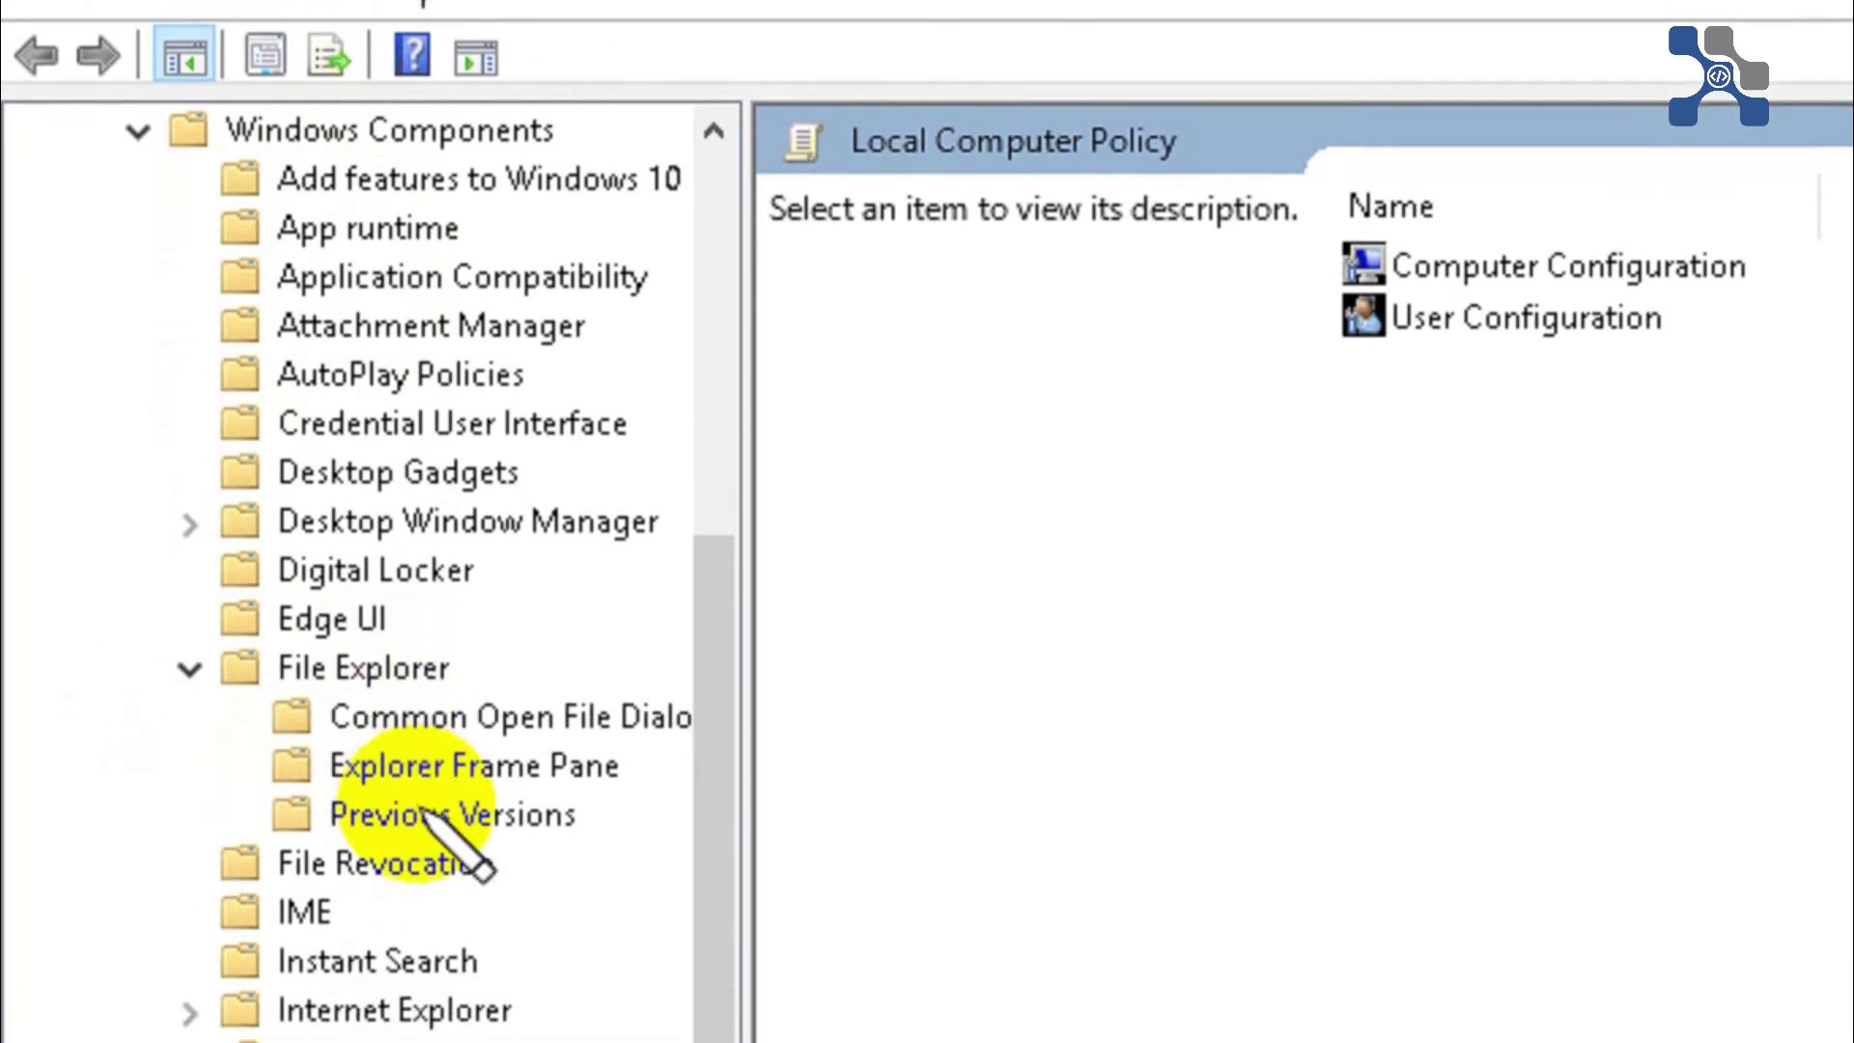
click(386, 657)
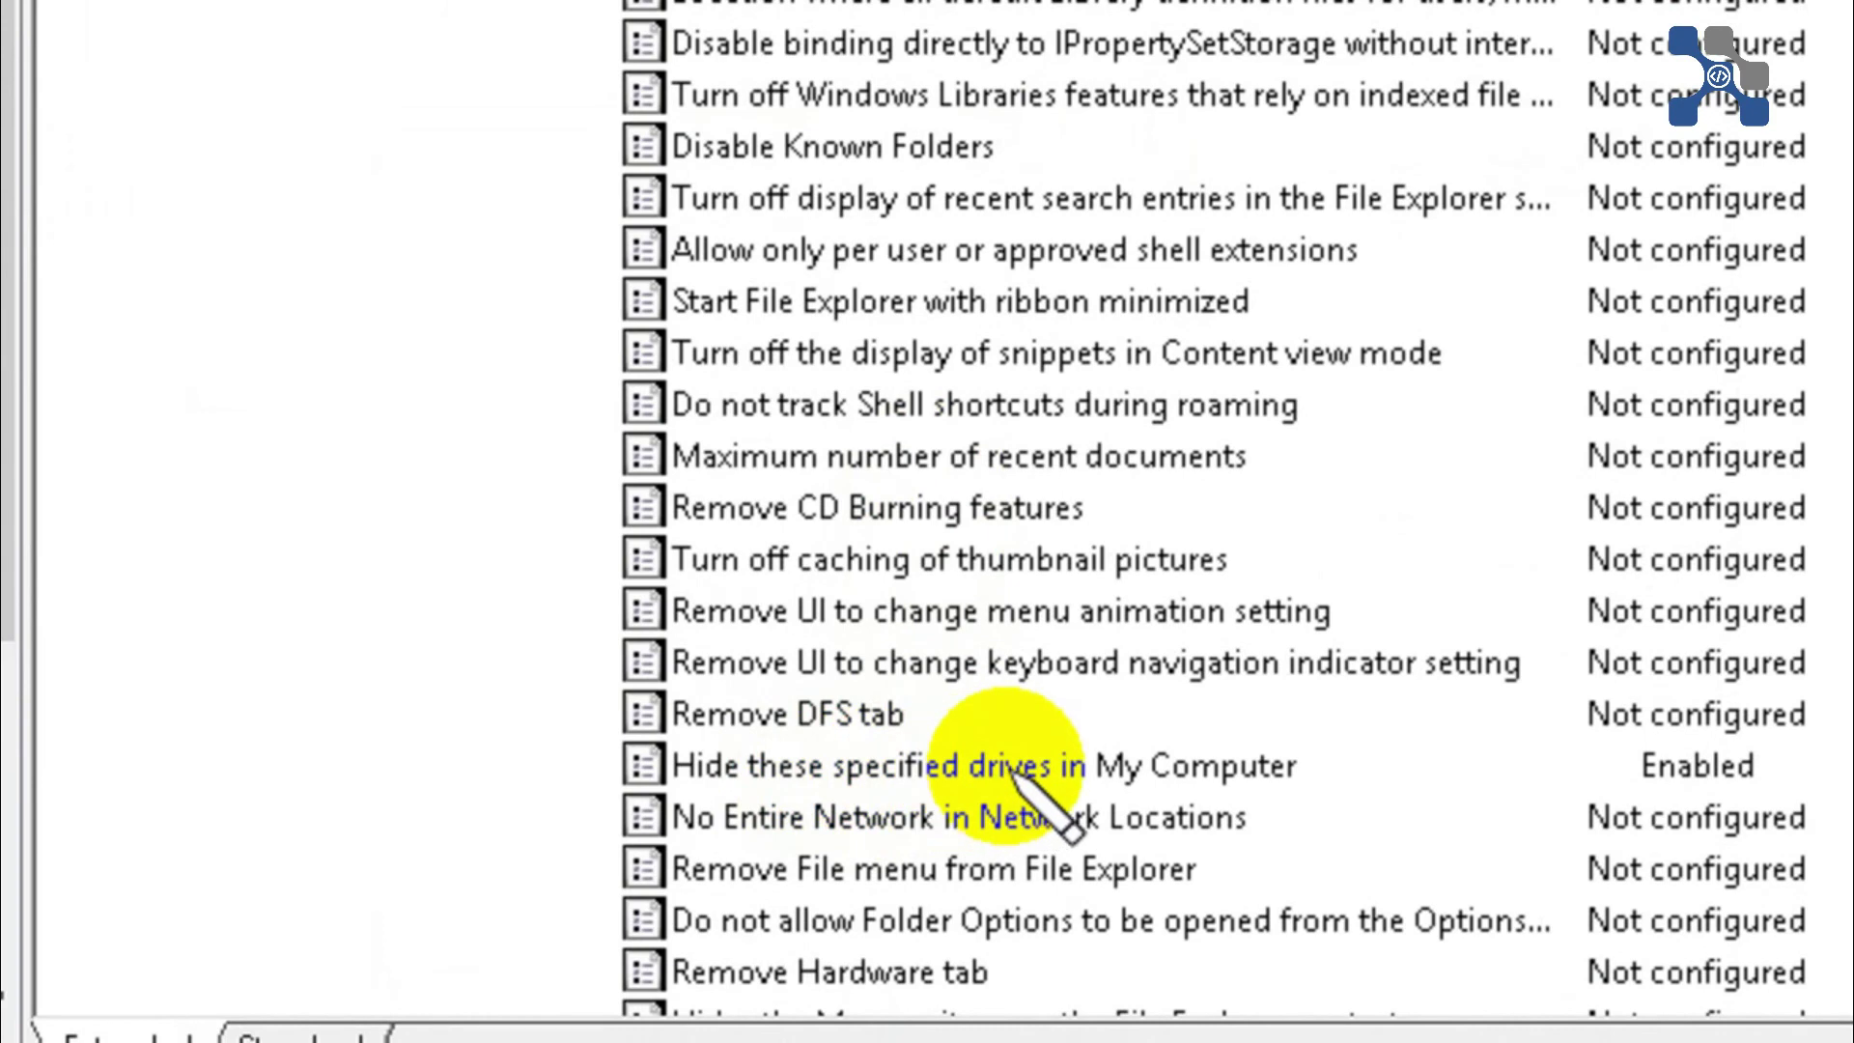
Set the "Hide these specified drives in My Computer" policy to Not Configured and save it
scroll(1014, 775, down, 2)
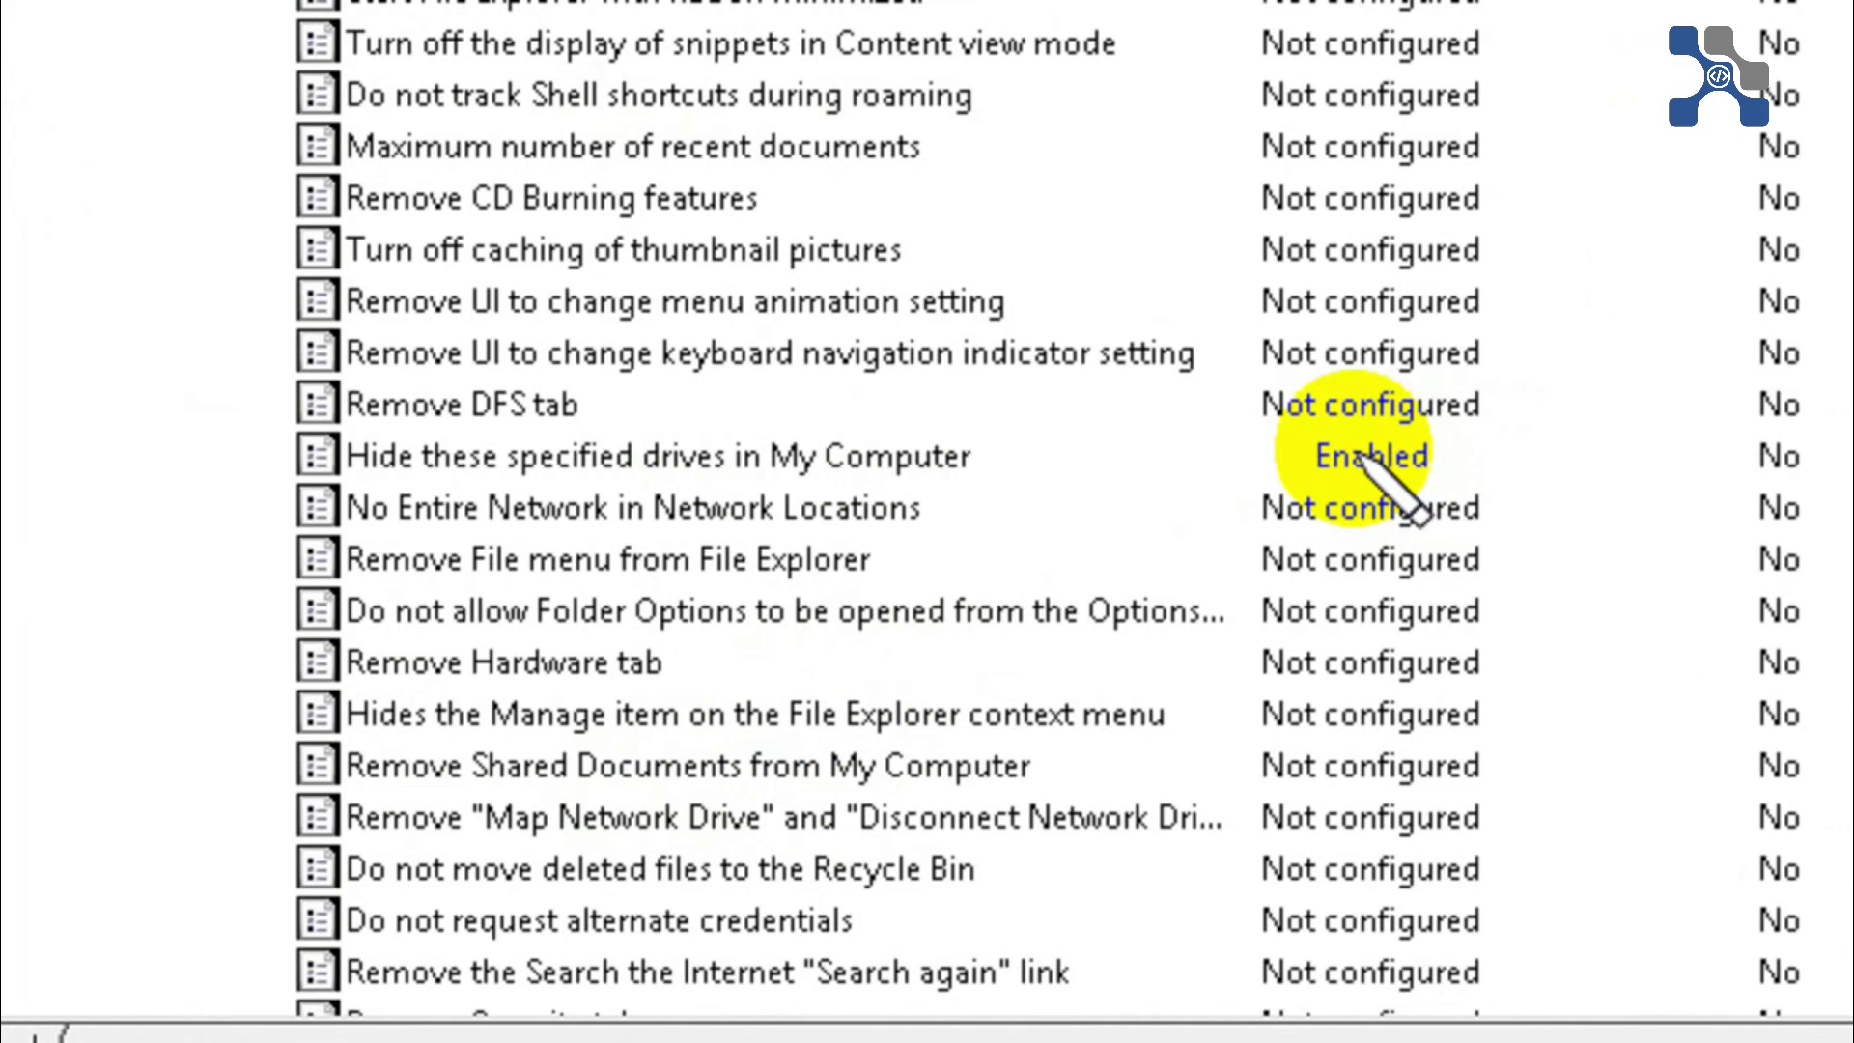
click(1365, 458)
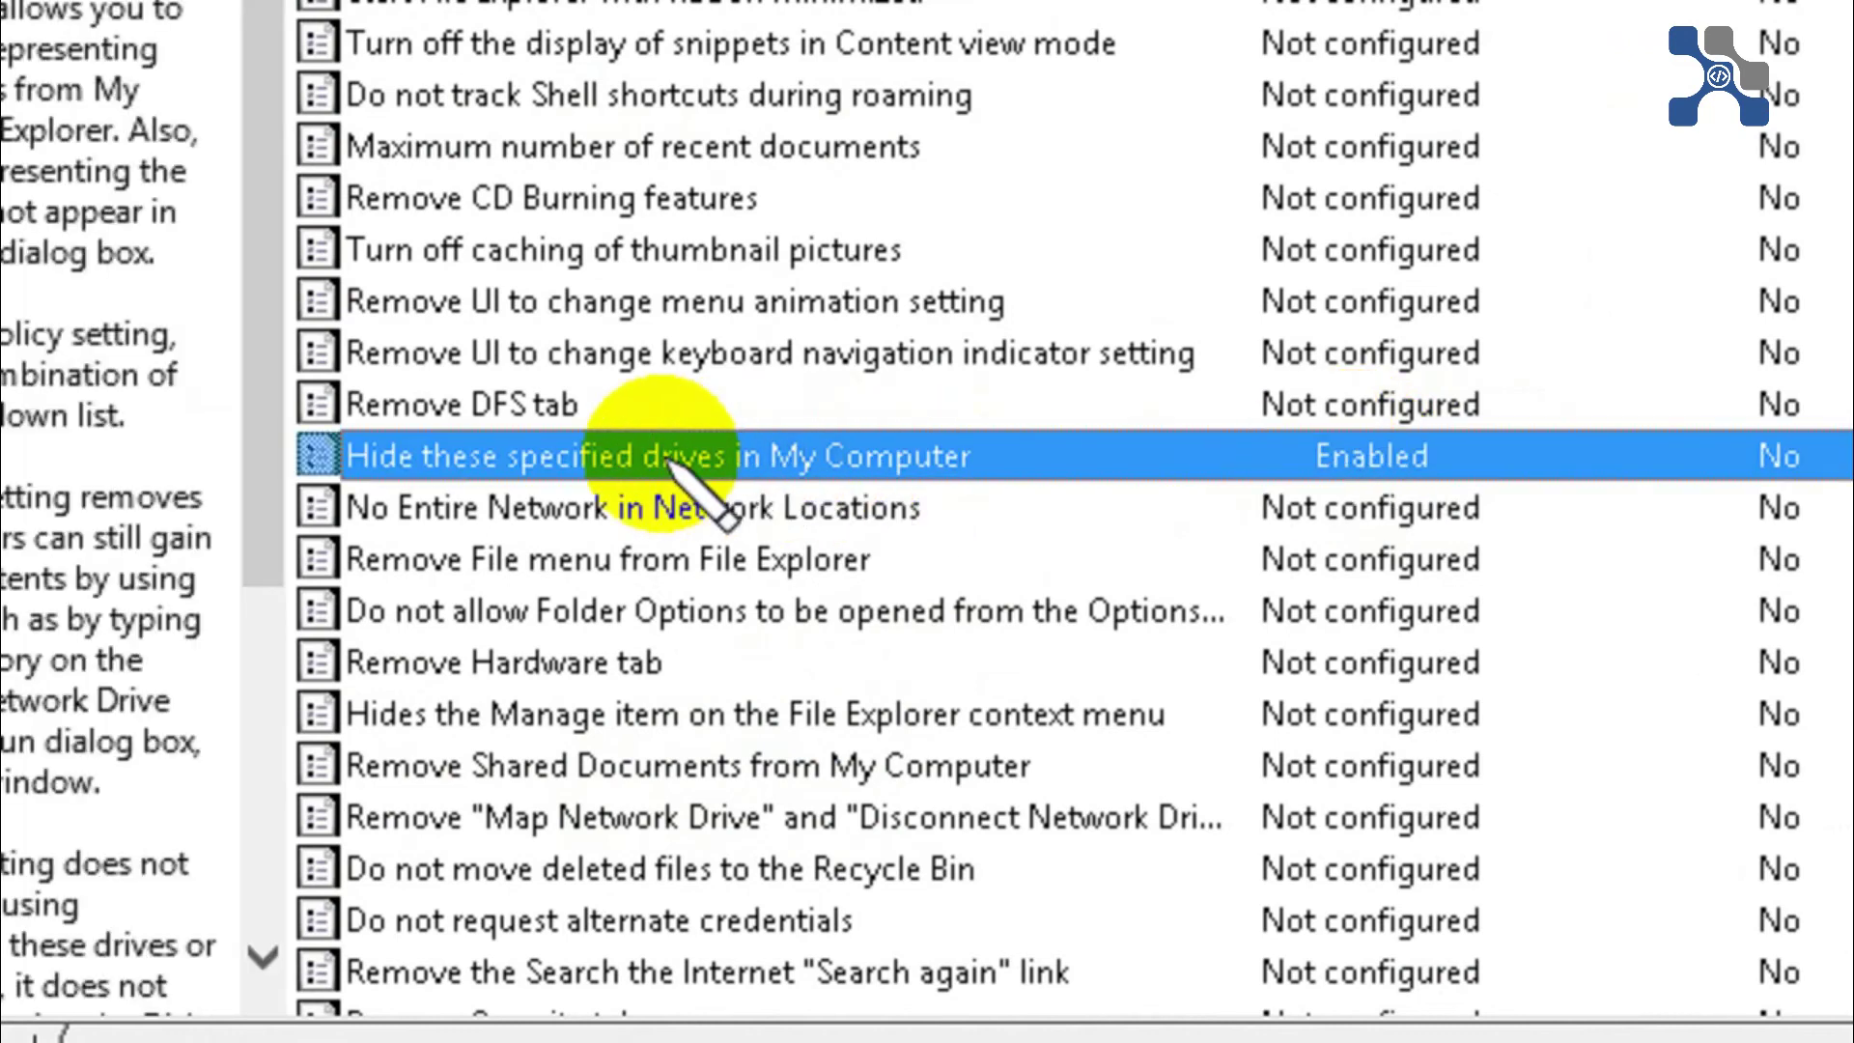
double_click(765, 459)
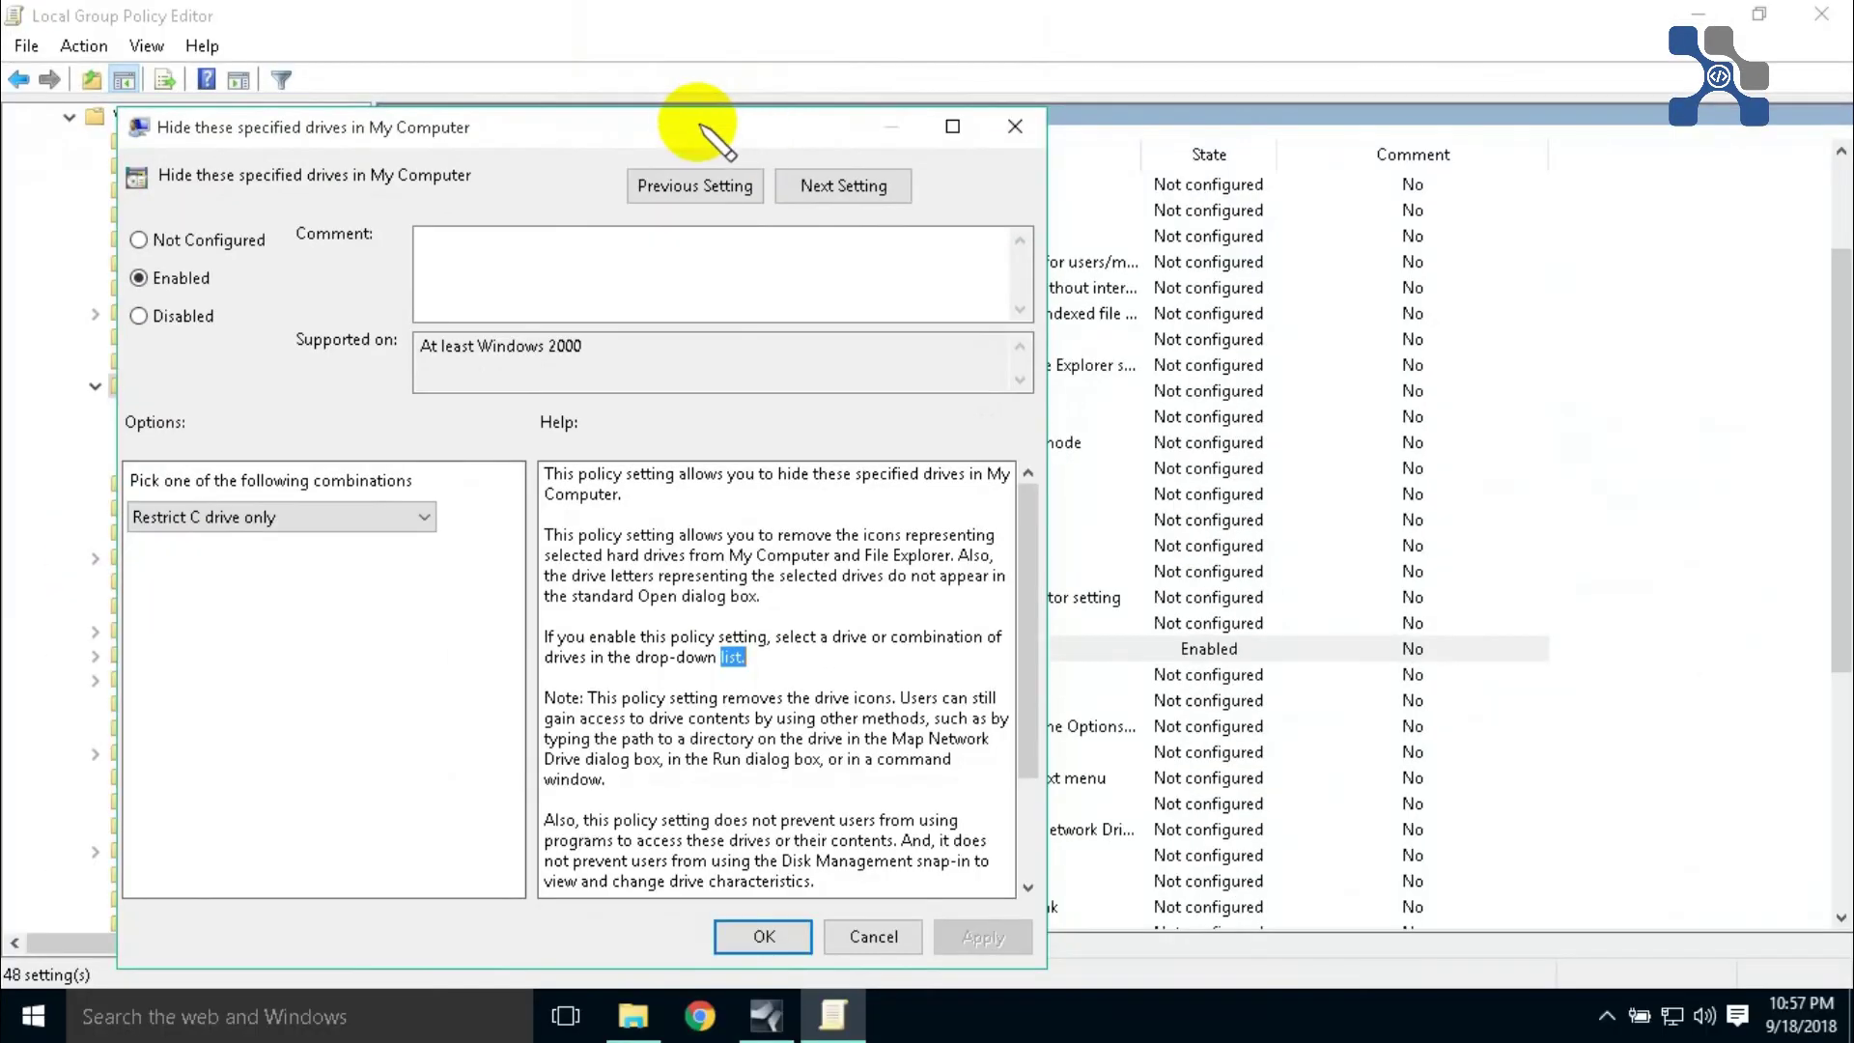
drag(466, 241, 1154, 164)
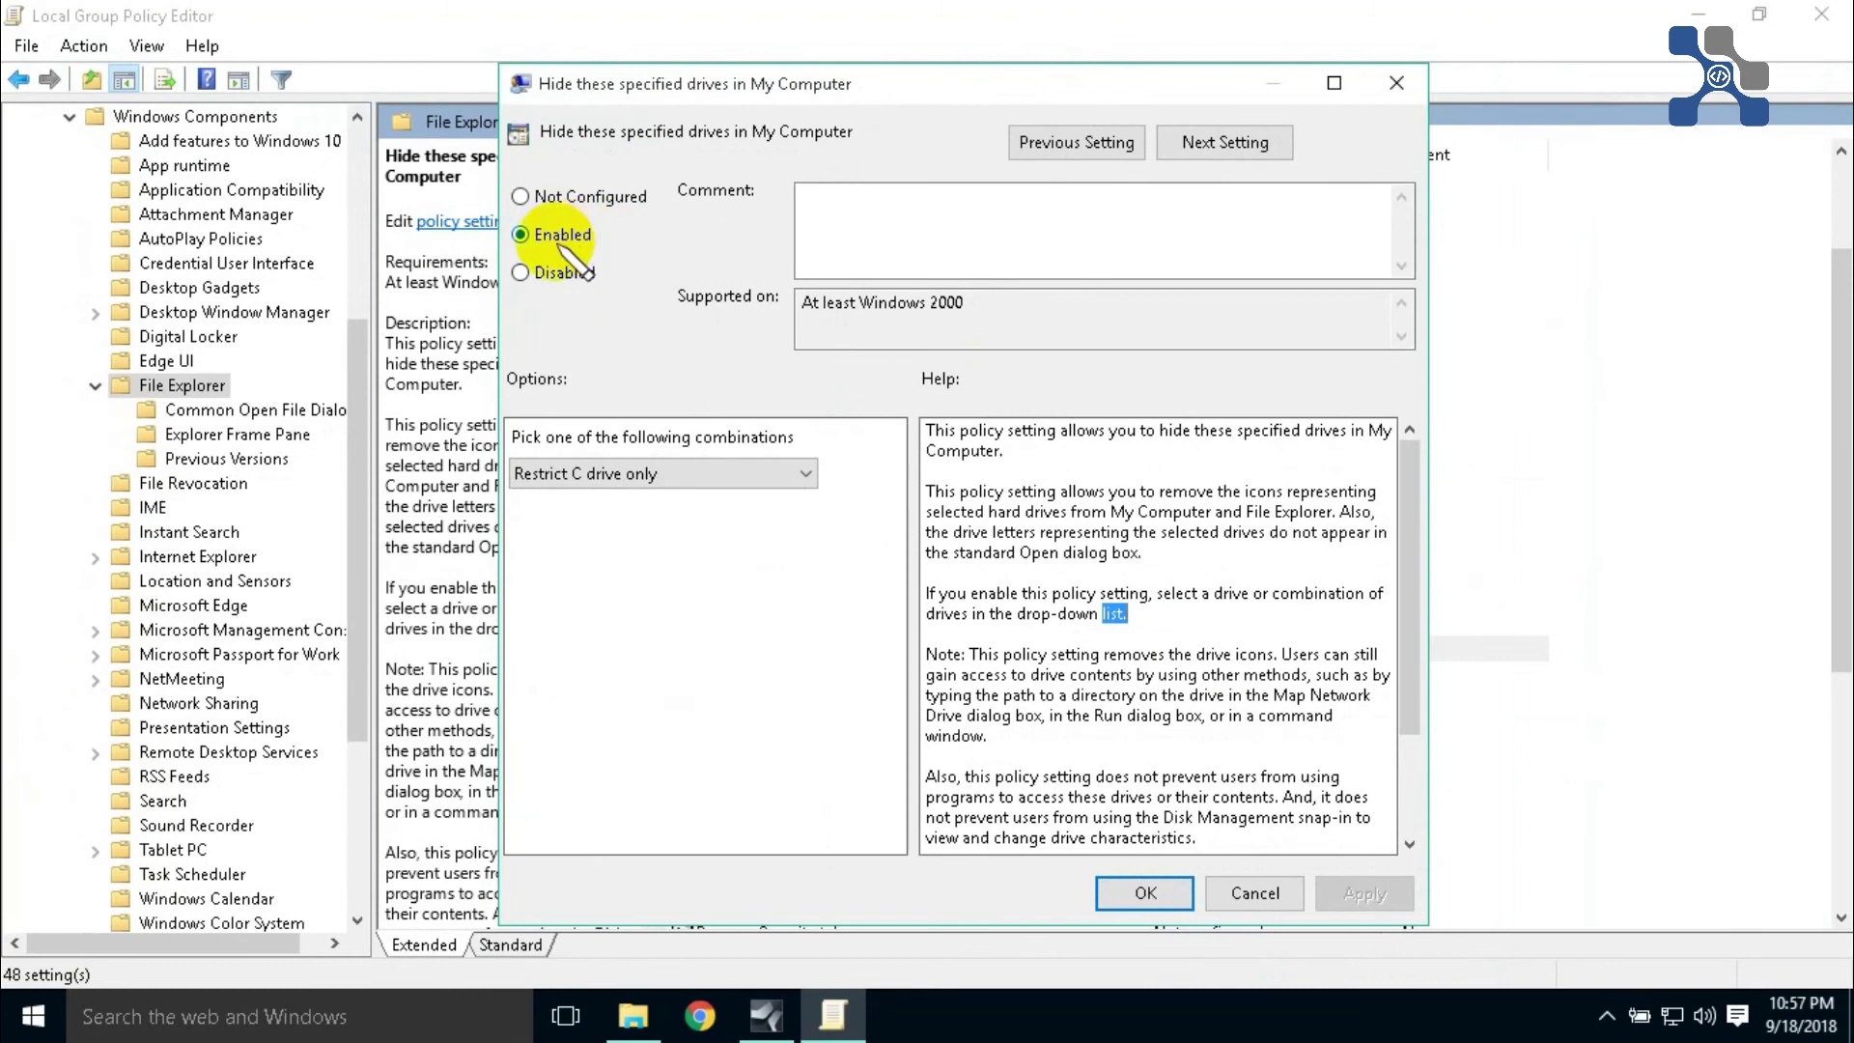
click(526, 197)
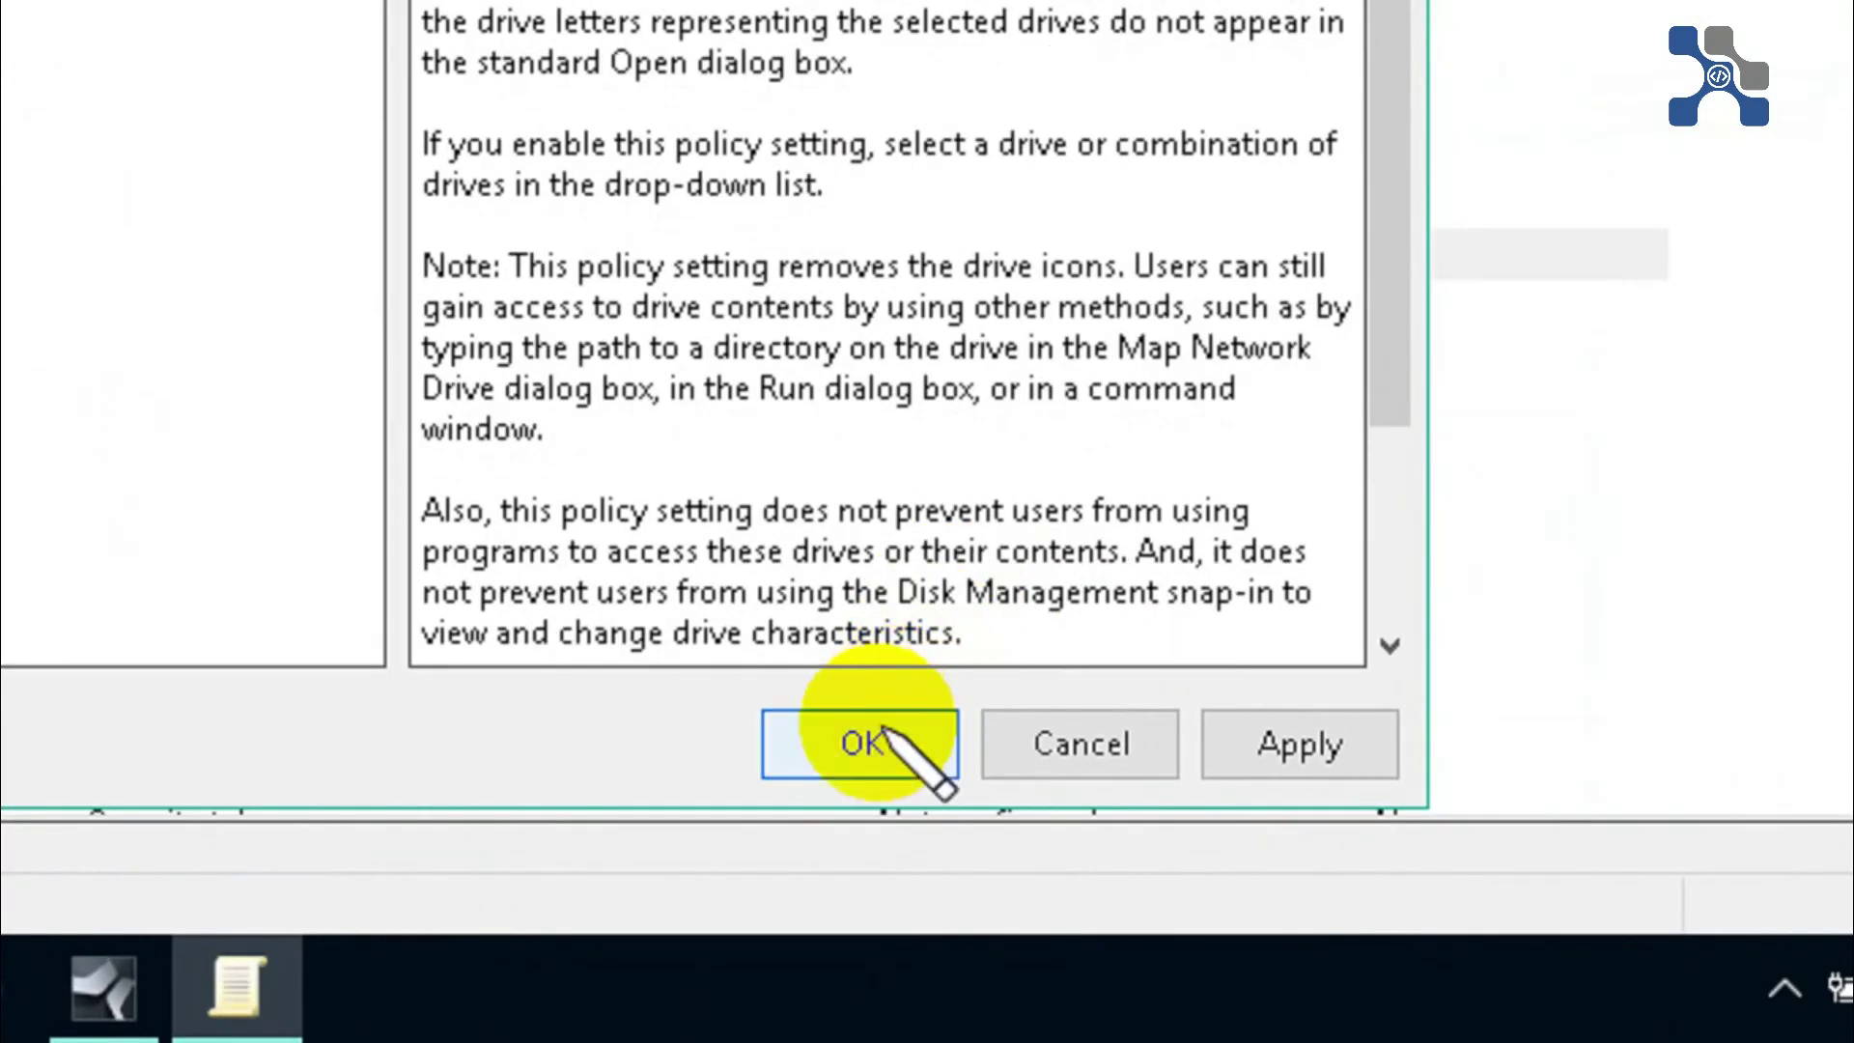
click(1149, 892)
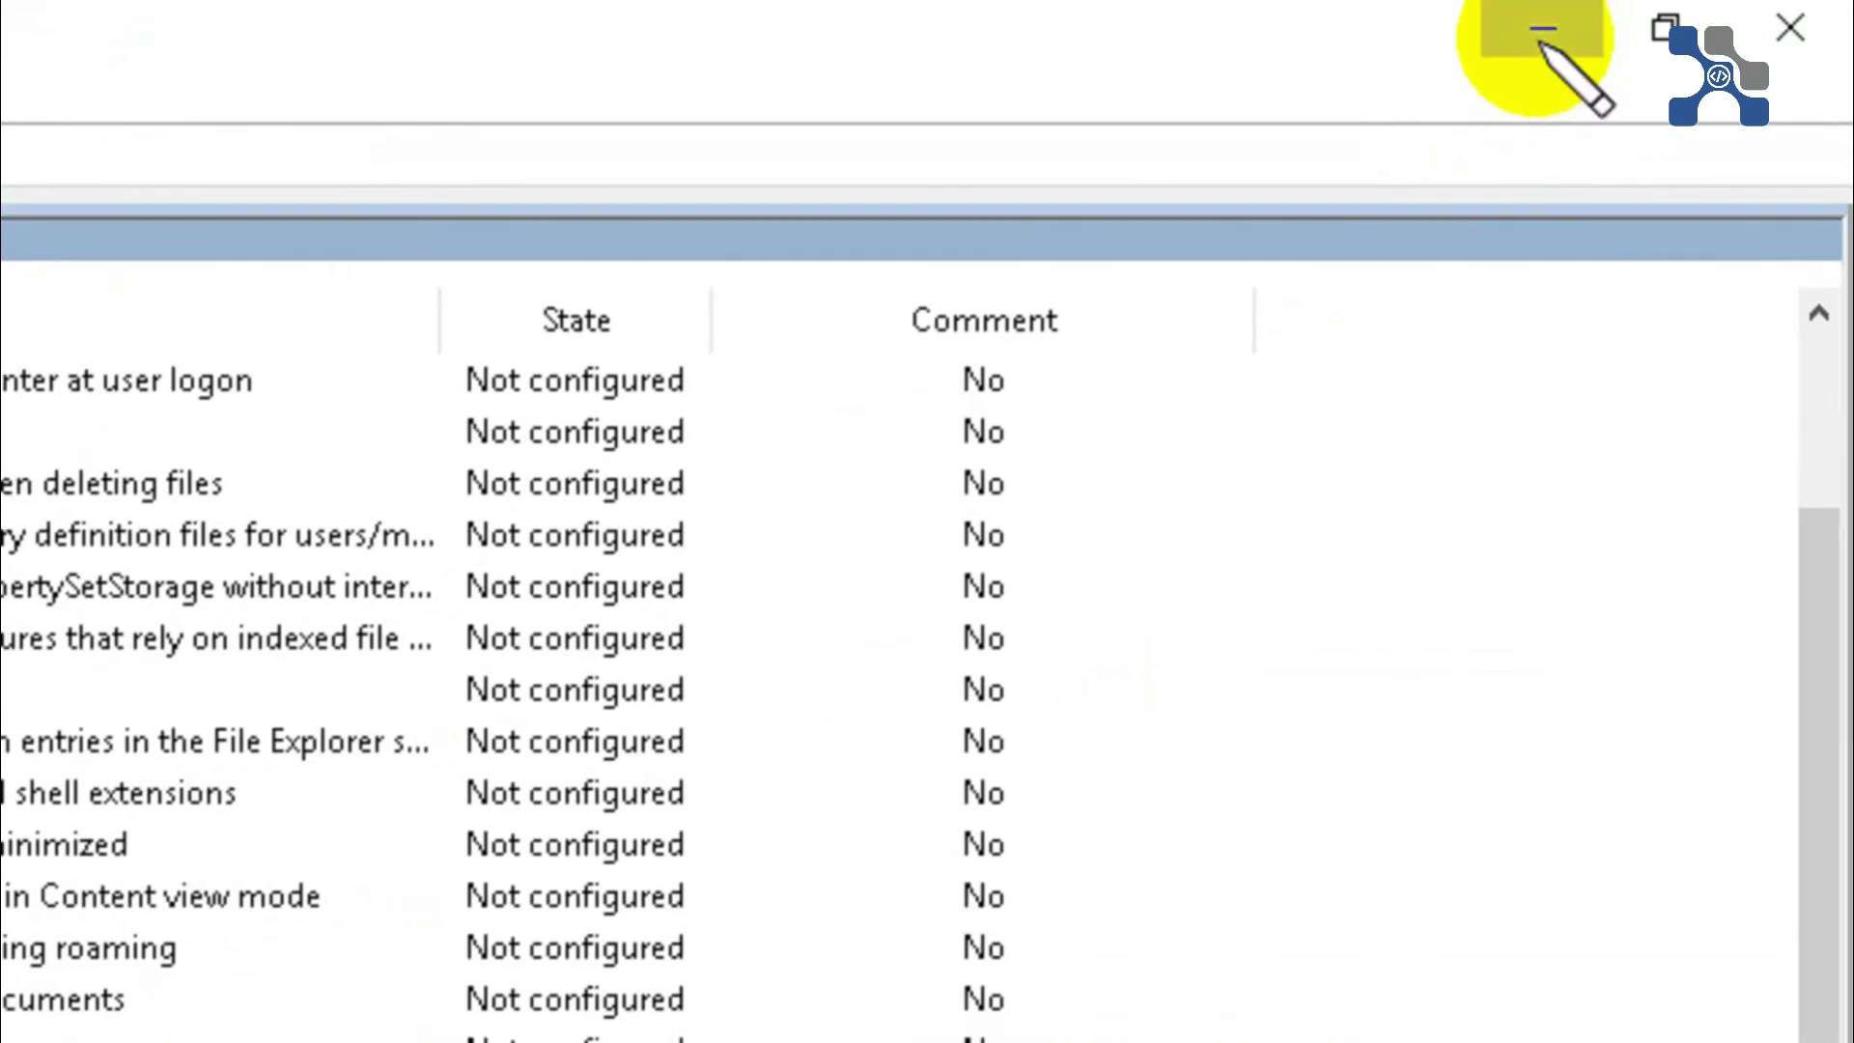
Minimize the policy editor, refresh This PC to check the drive list, and select Local Disk (C:)
click(1543, 31)
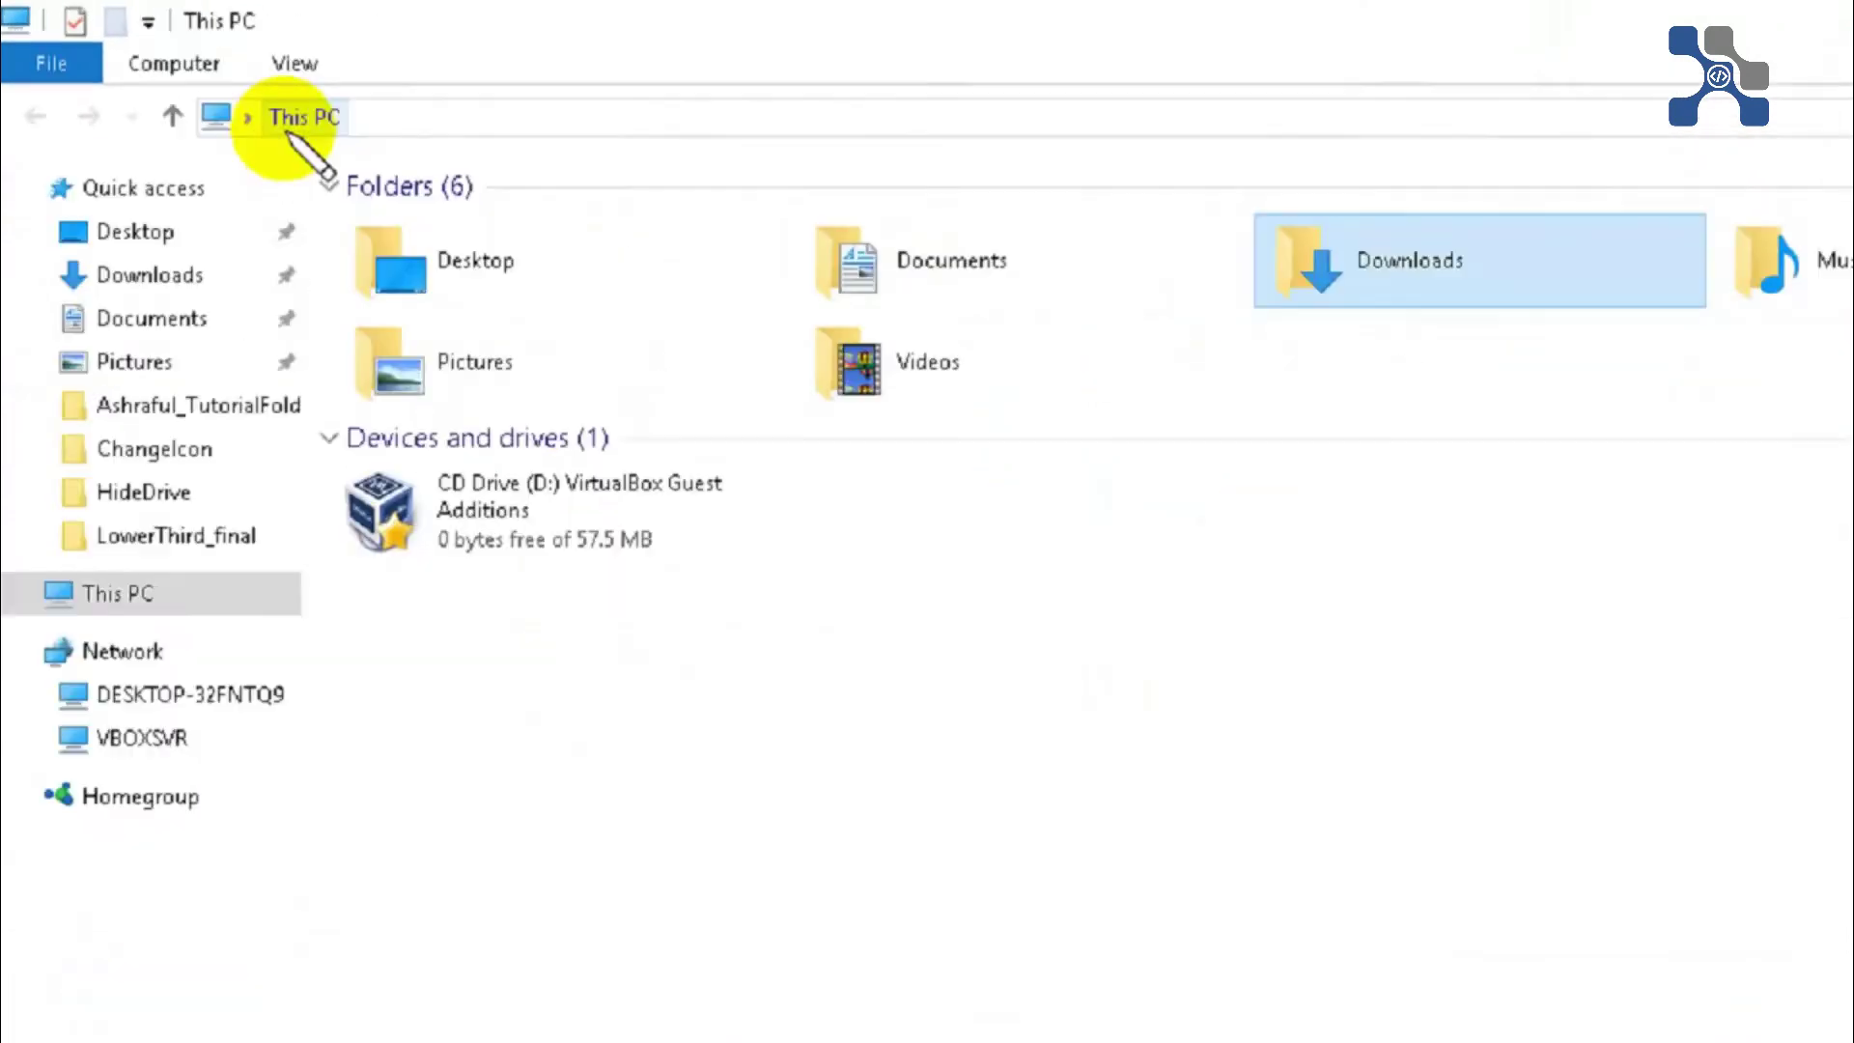
right_click(458, 537)
click(529, 649)
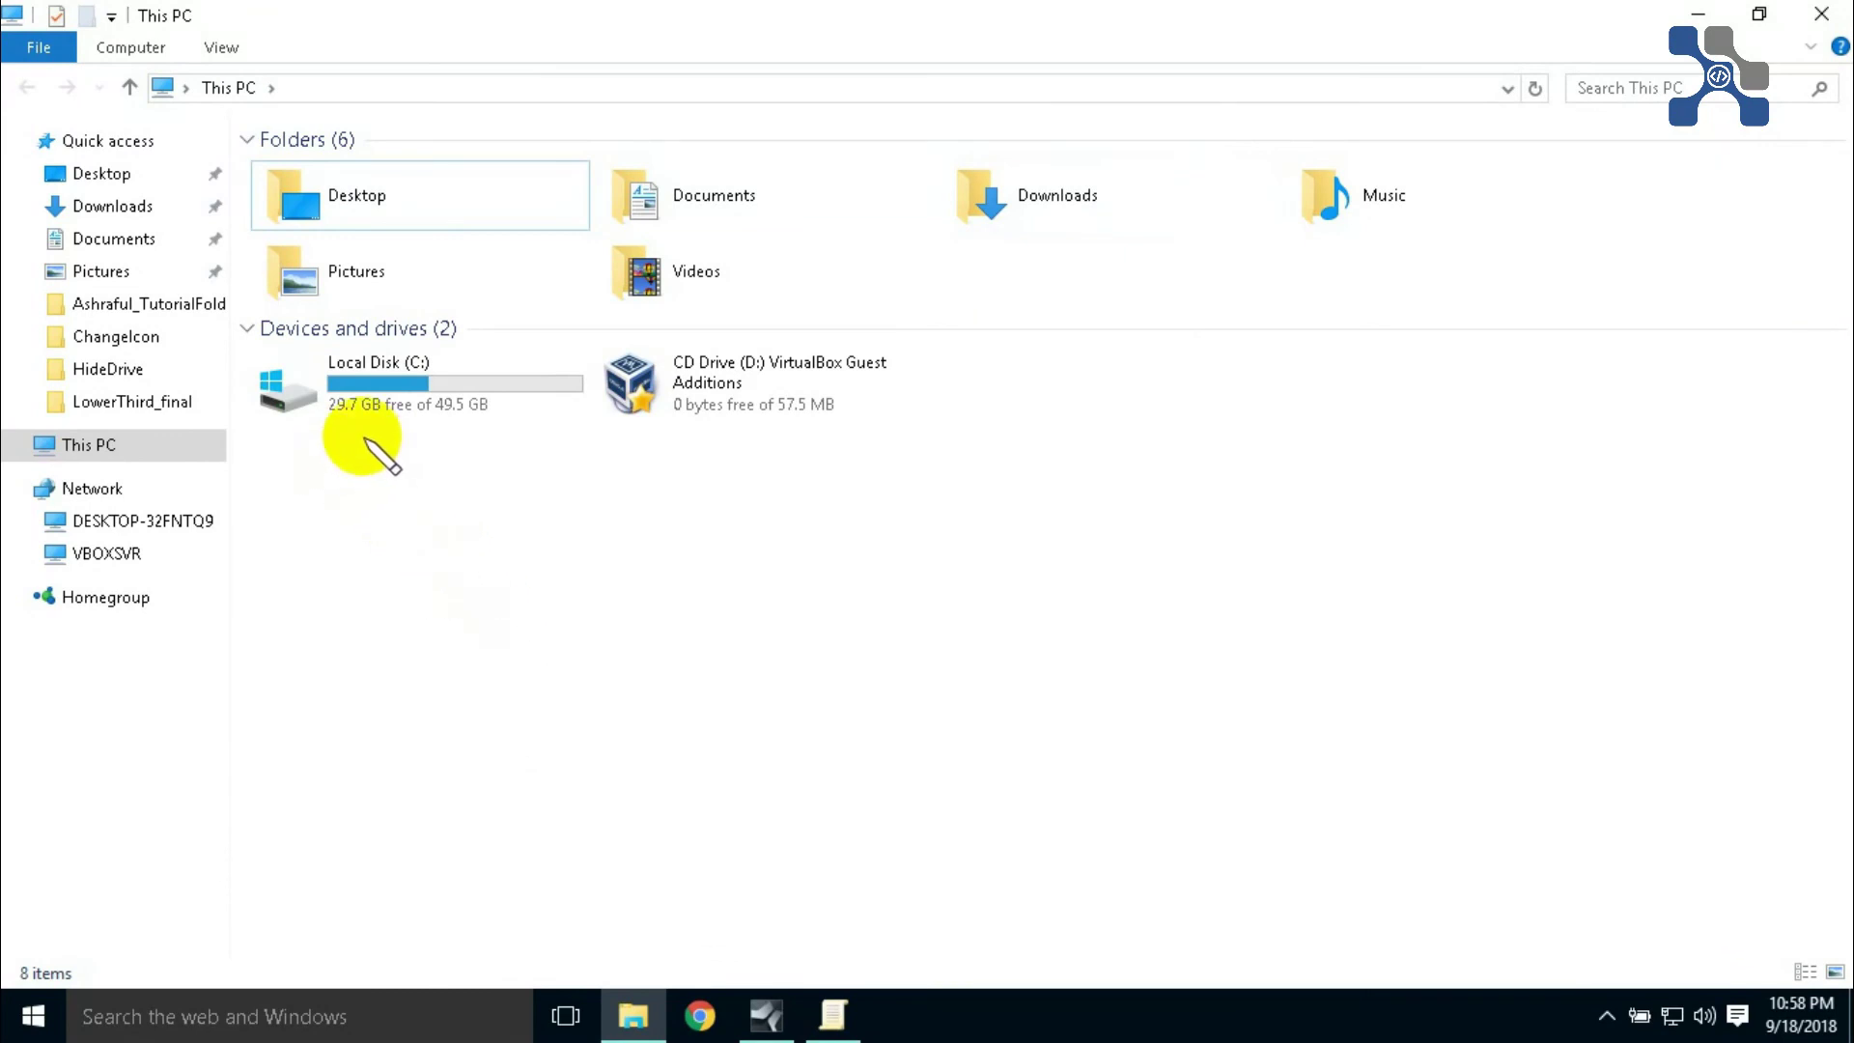
click(380, 392)
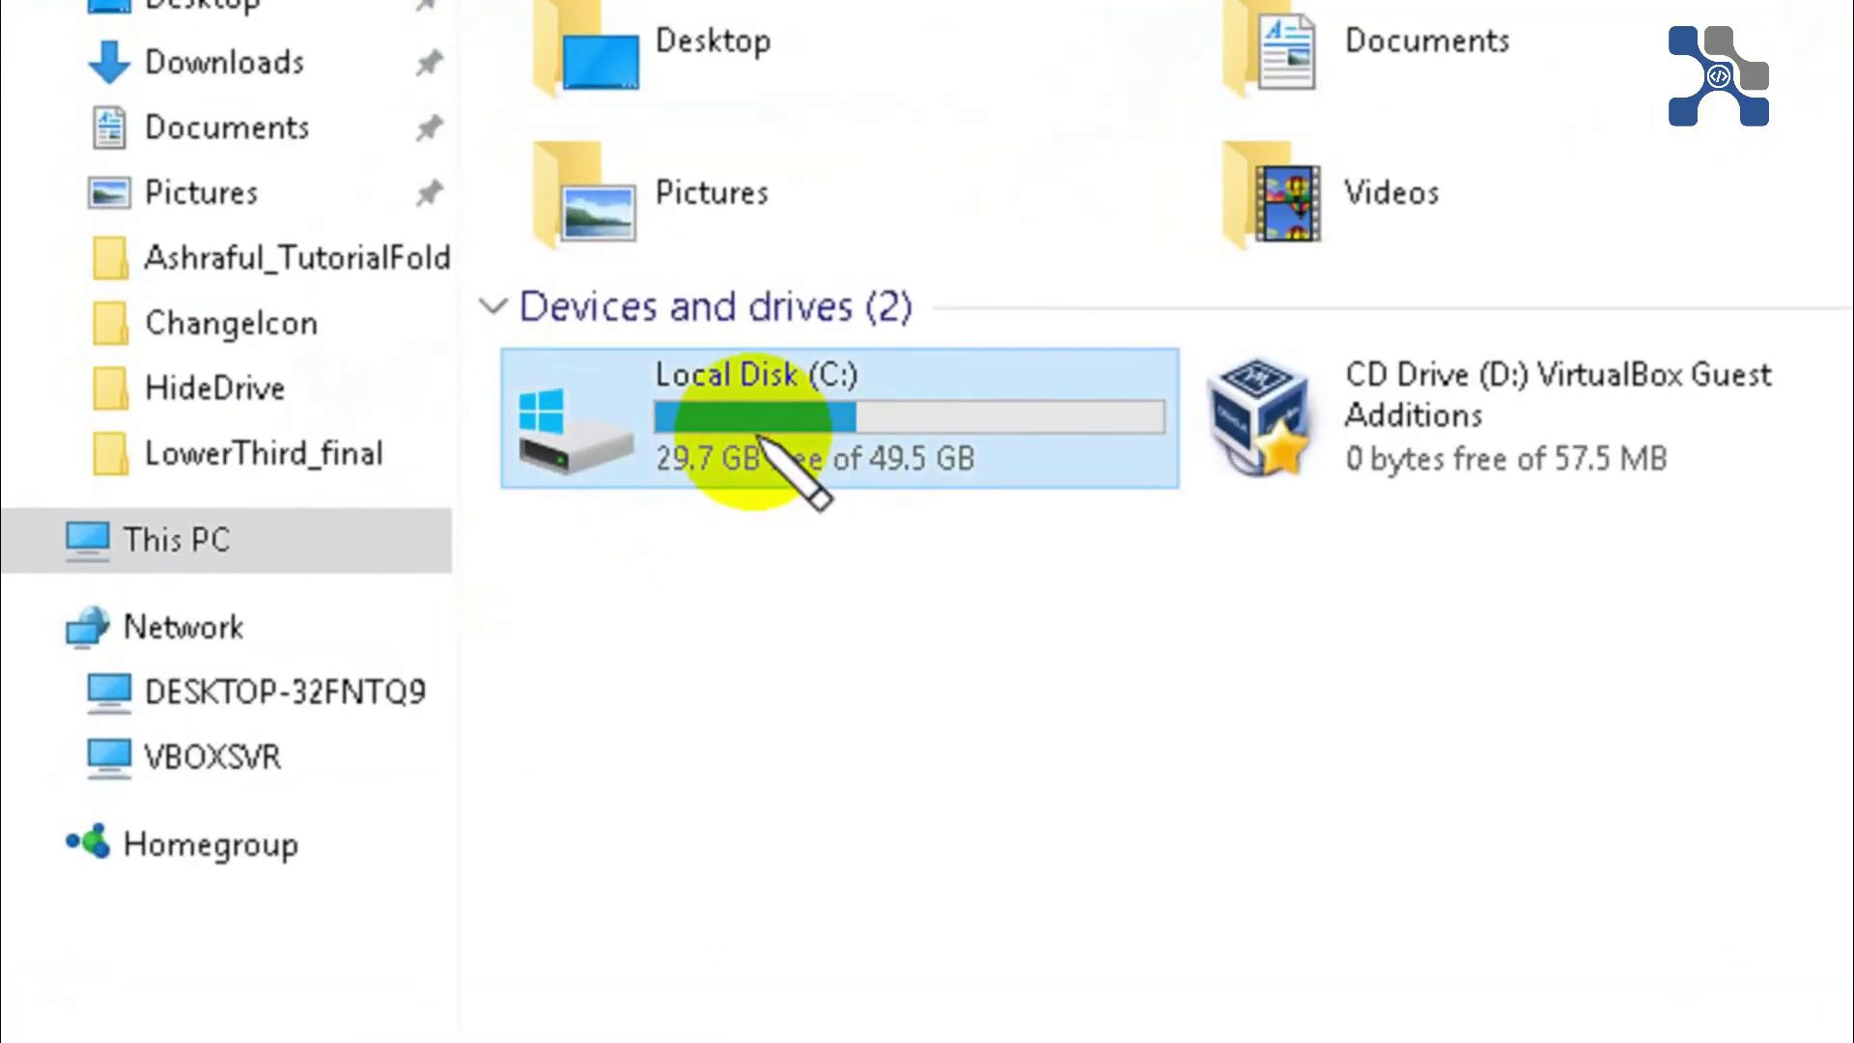